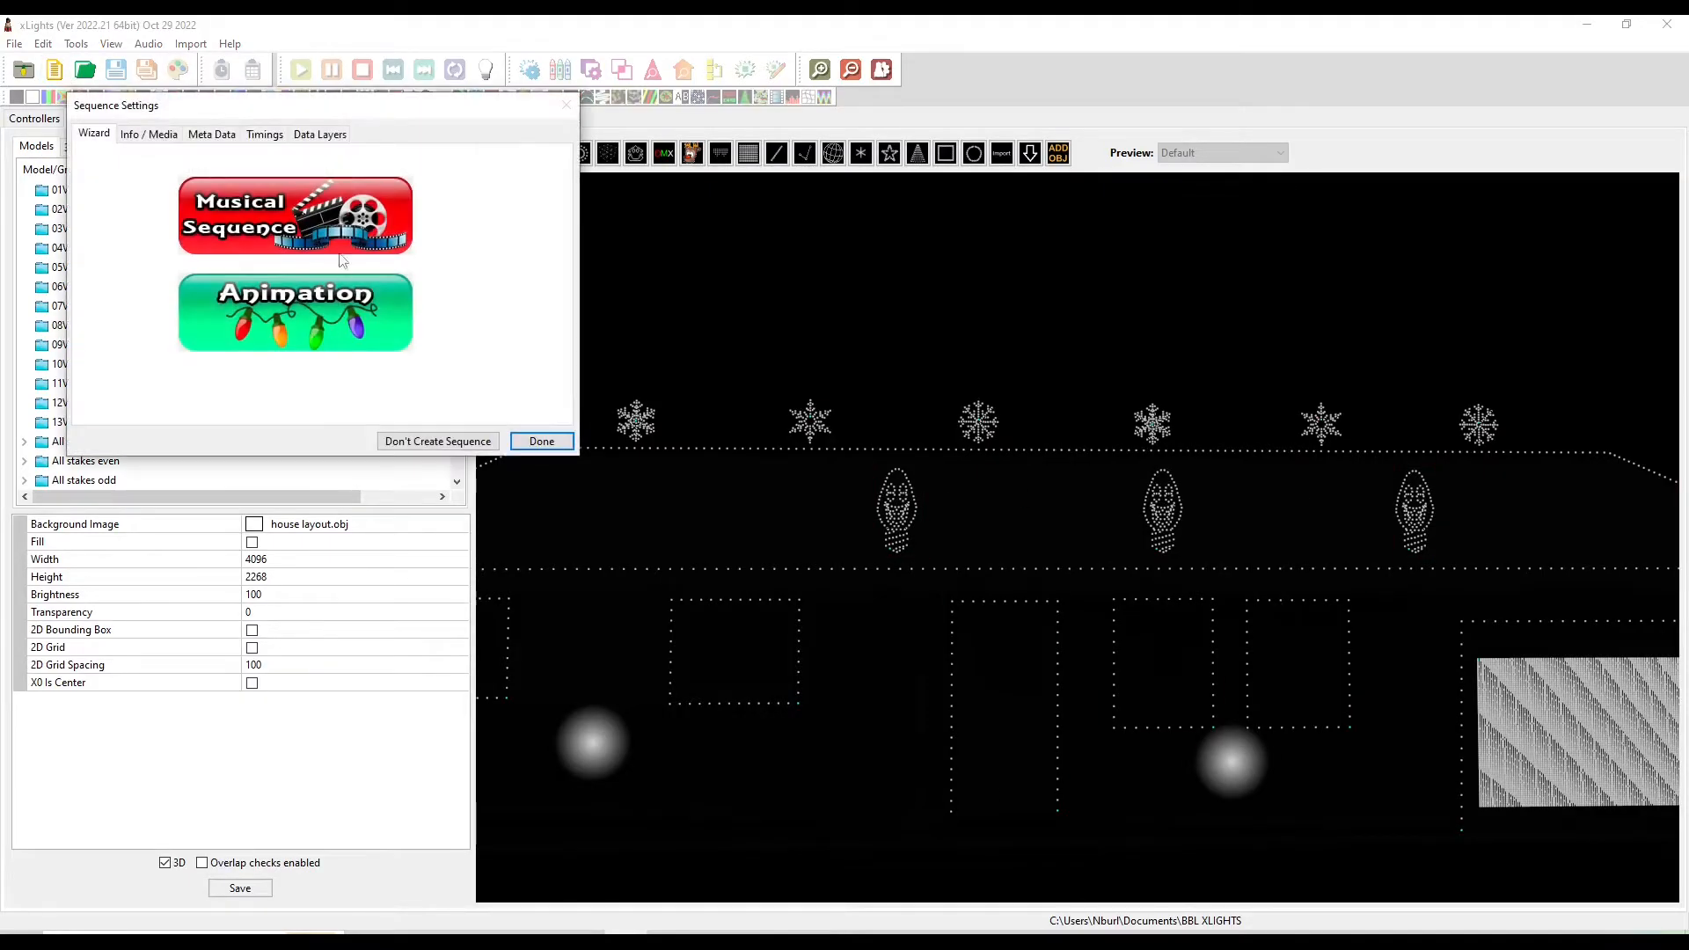
Create a musical sequence and briefly play the loaded song from the start of the timeline
{"action": "left_click", "coordinate": [343, 238]}
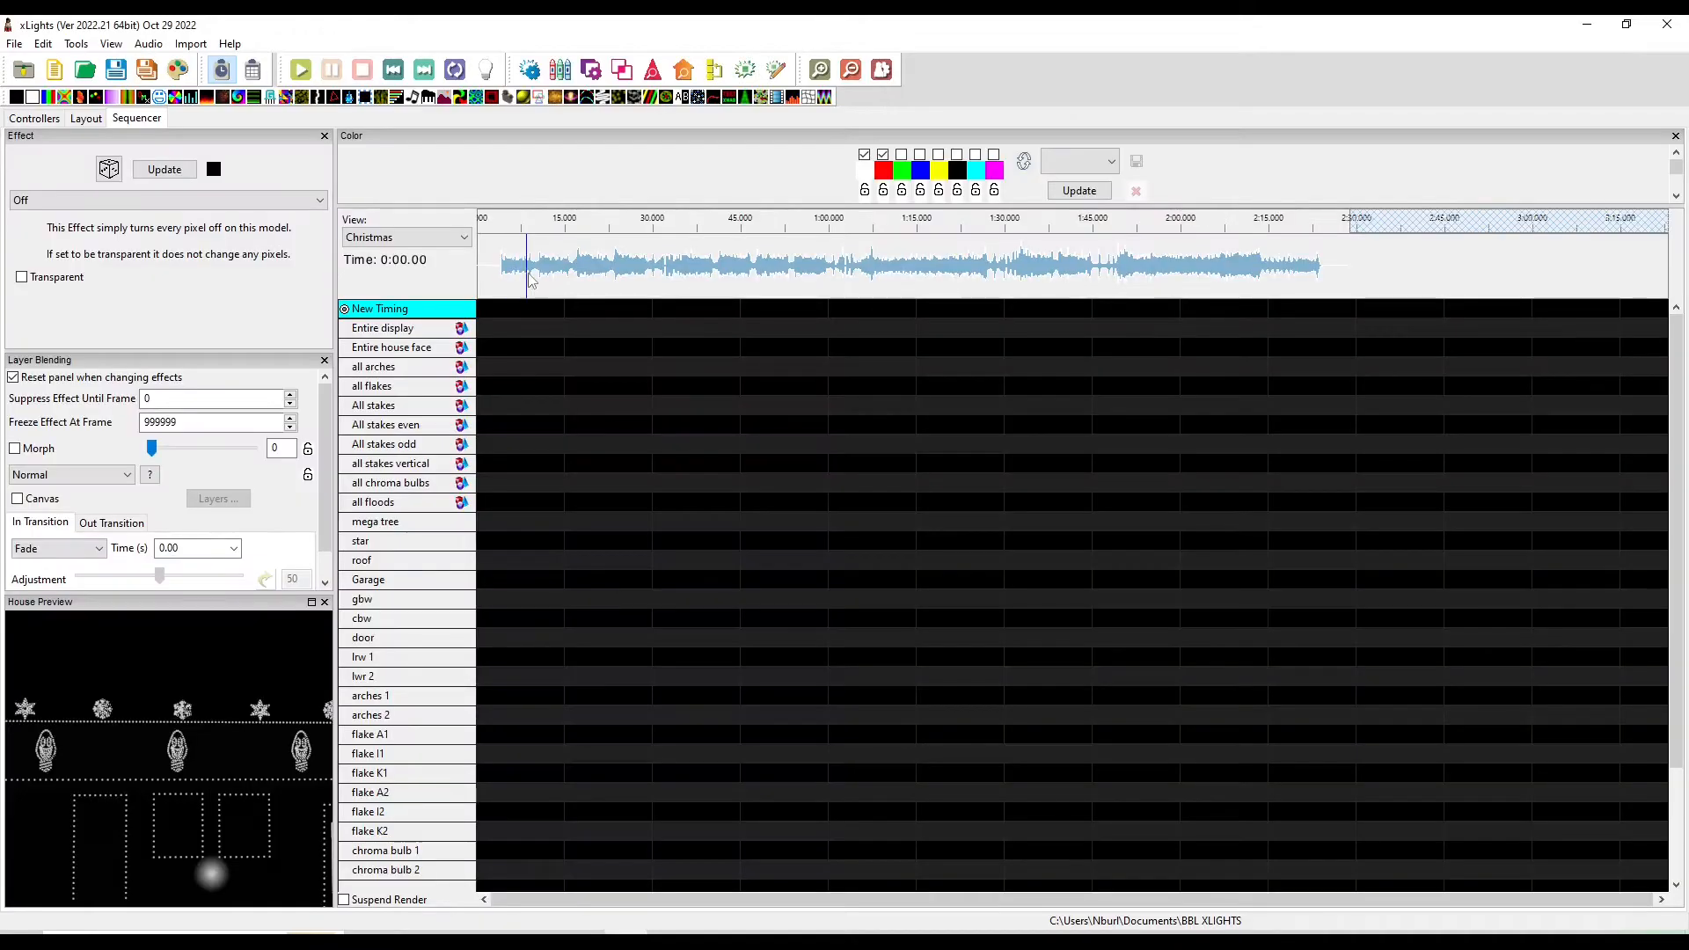
{"action": "left_click", "coordinate": [519, 278]}
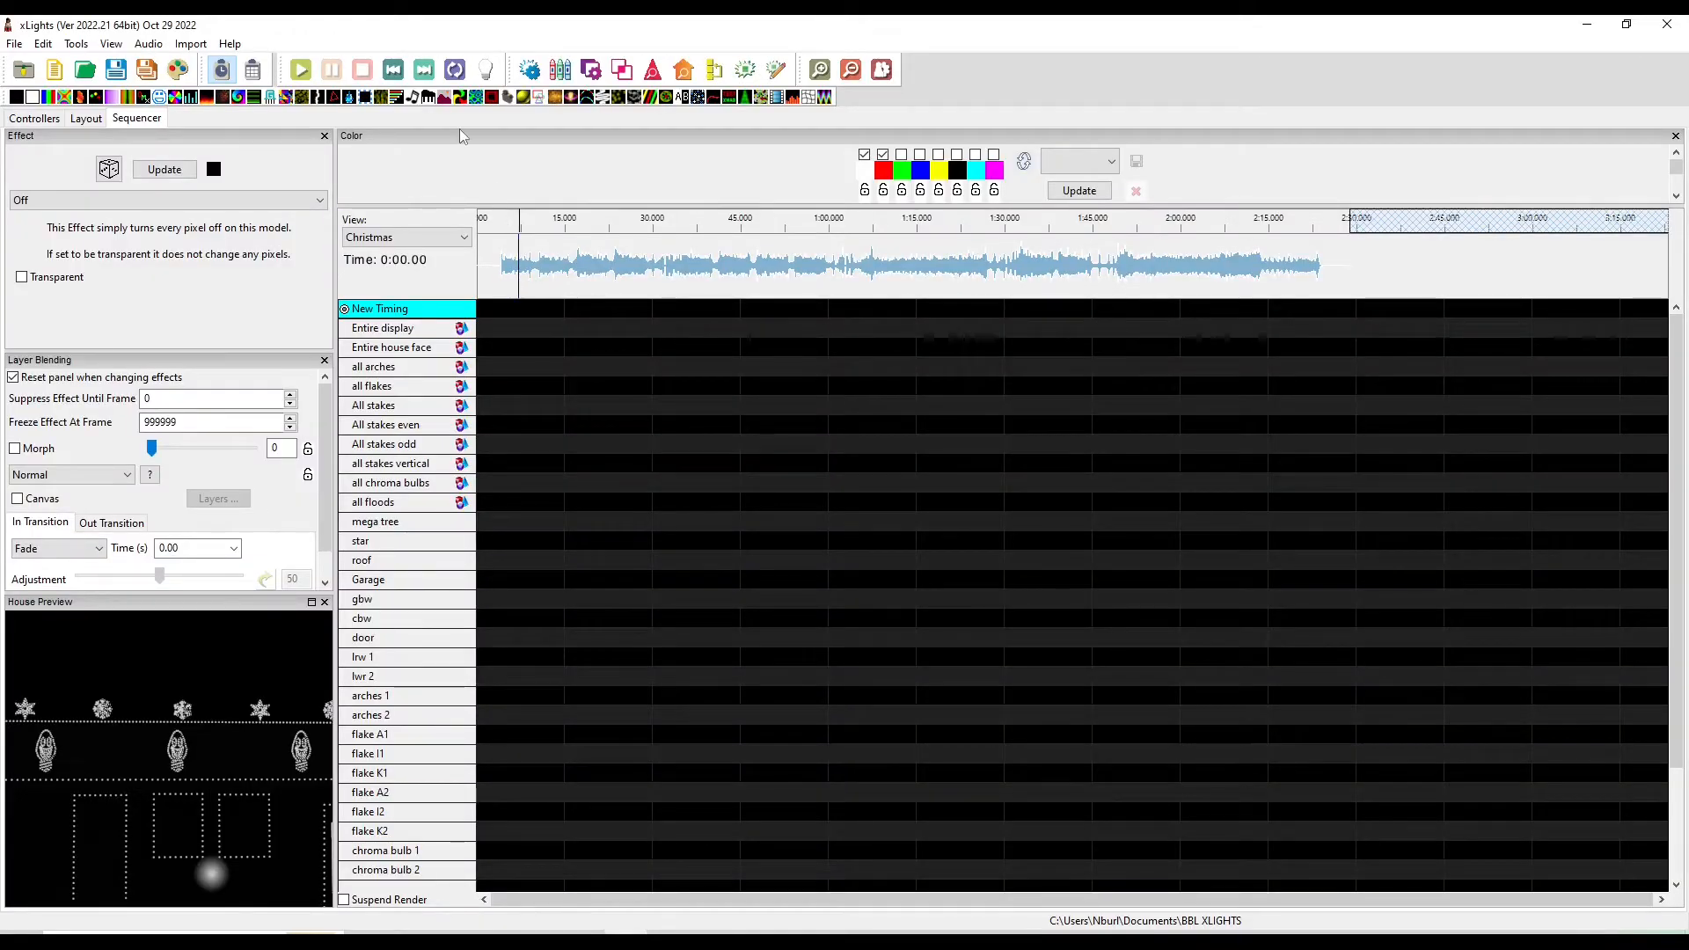
{"action": "key", "text": "space"}
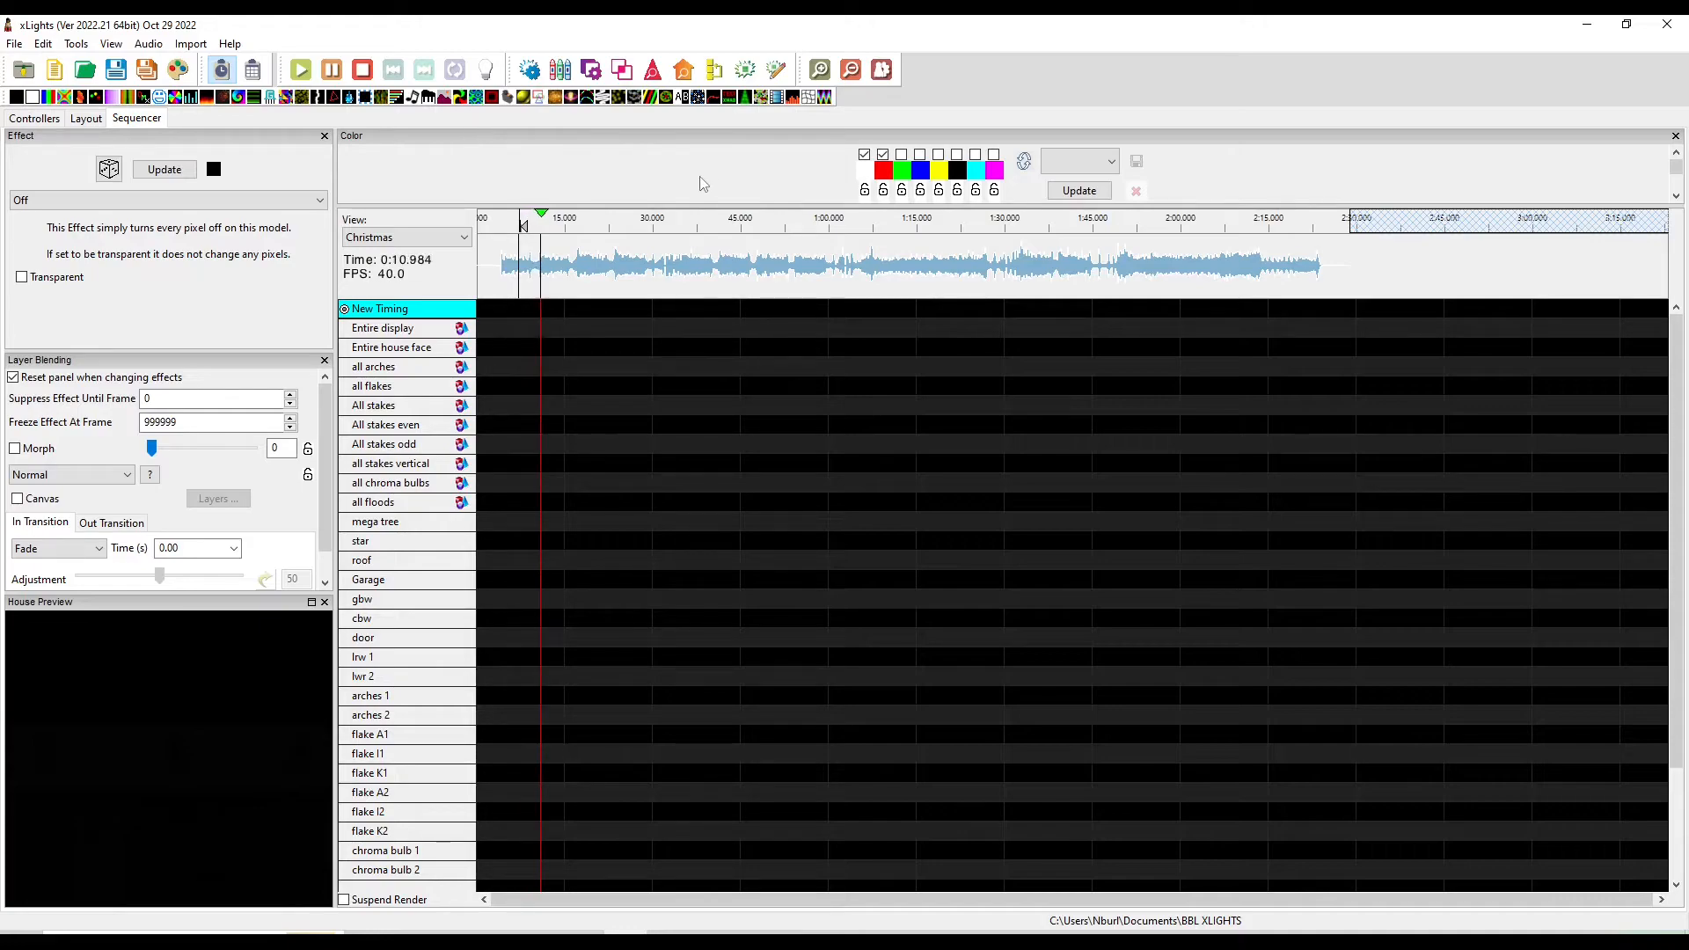
{"action": "key", "text": "space"}
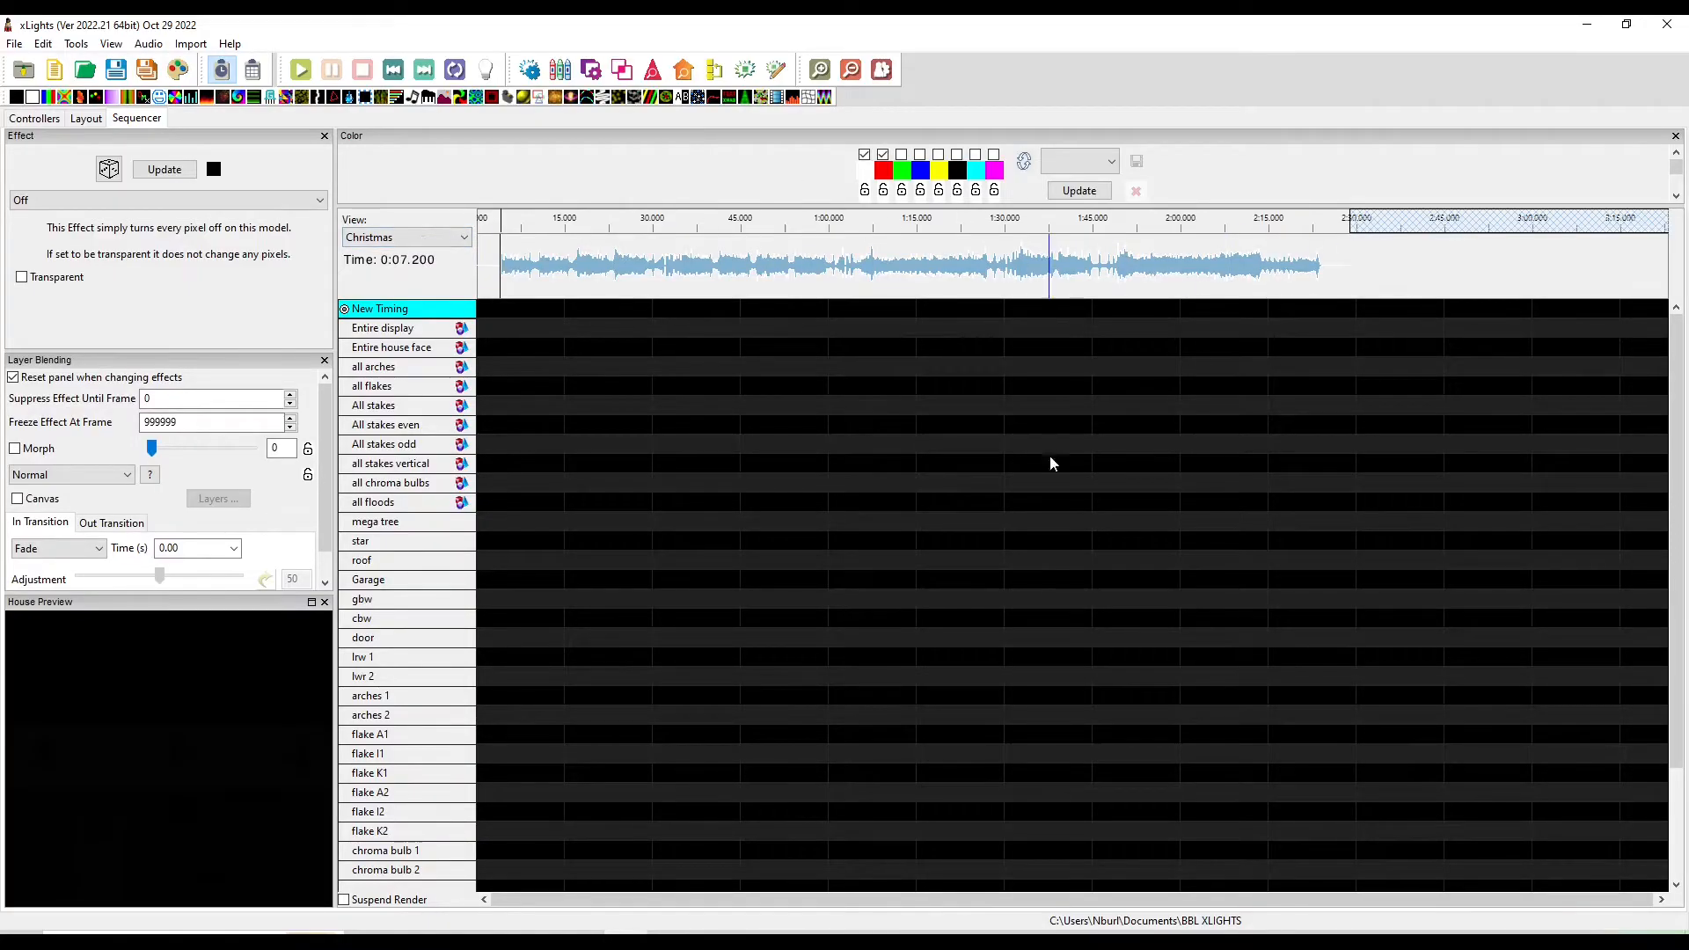
Switch to the Notepad lyrics document and copy the entire song lyrics
{"action": "key", "text": "alt+Tab"}
{"action": "scroll", "coordinate": [1067, 534], "scroll_direction": "up", "scroll_amount": 5}
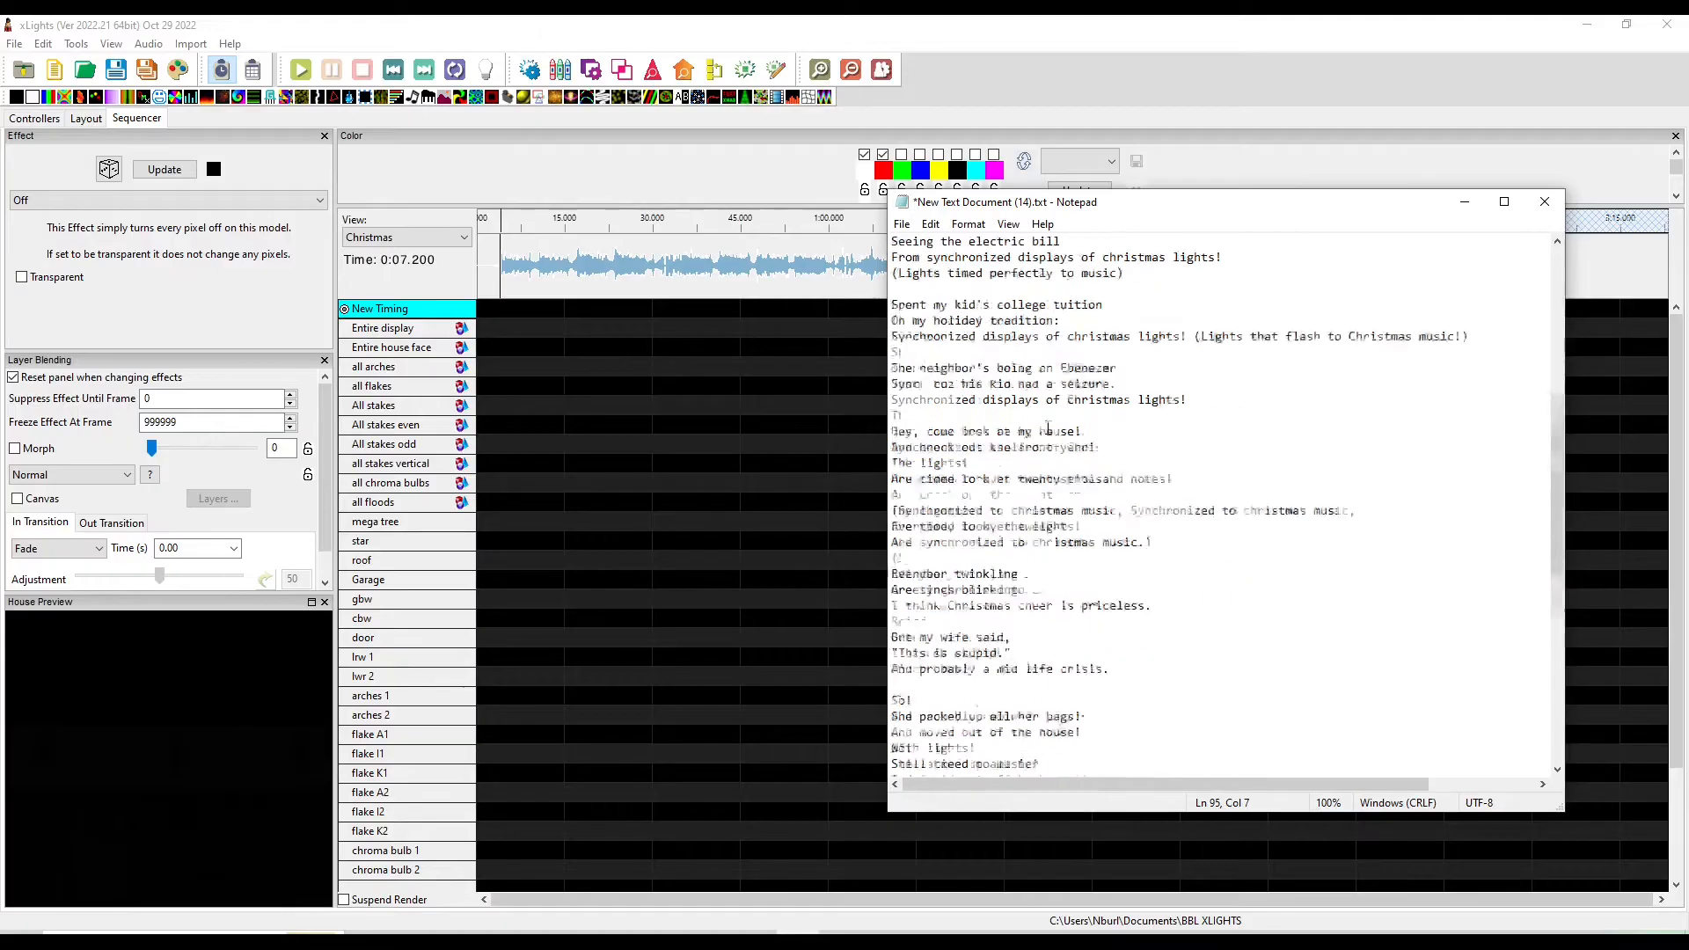
{"action": "scroll", "coordinate": [1044, 435], "scroll_direction": "down", "scroll_amount": 5}
{"action": "scroll", "coordinate": [1047, 527], "scroll_direction": "up", "scroll_amount": 15}
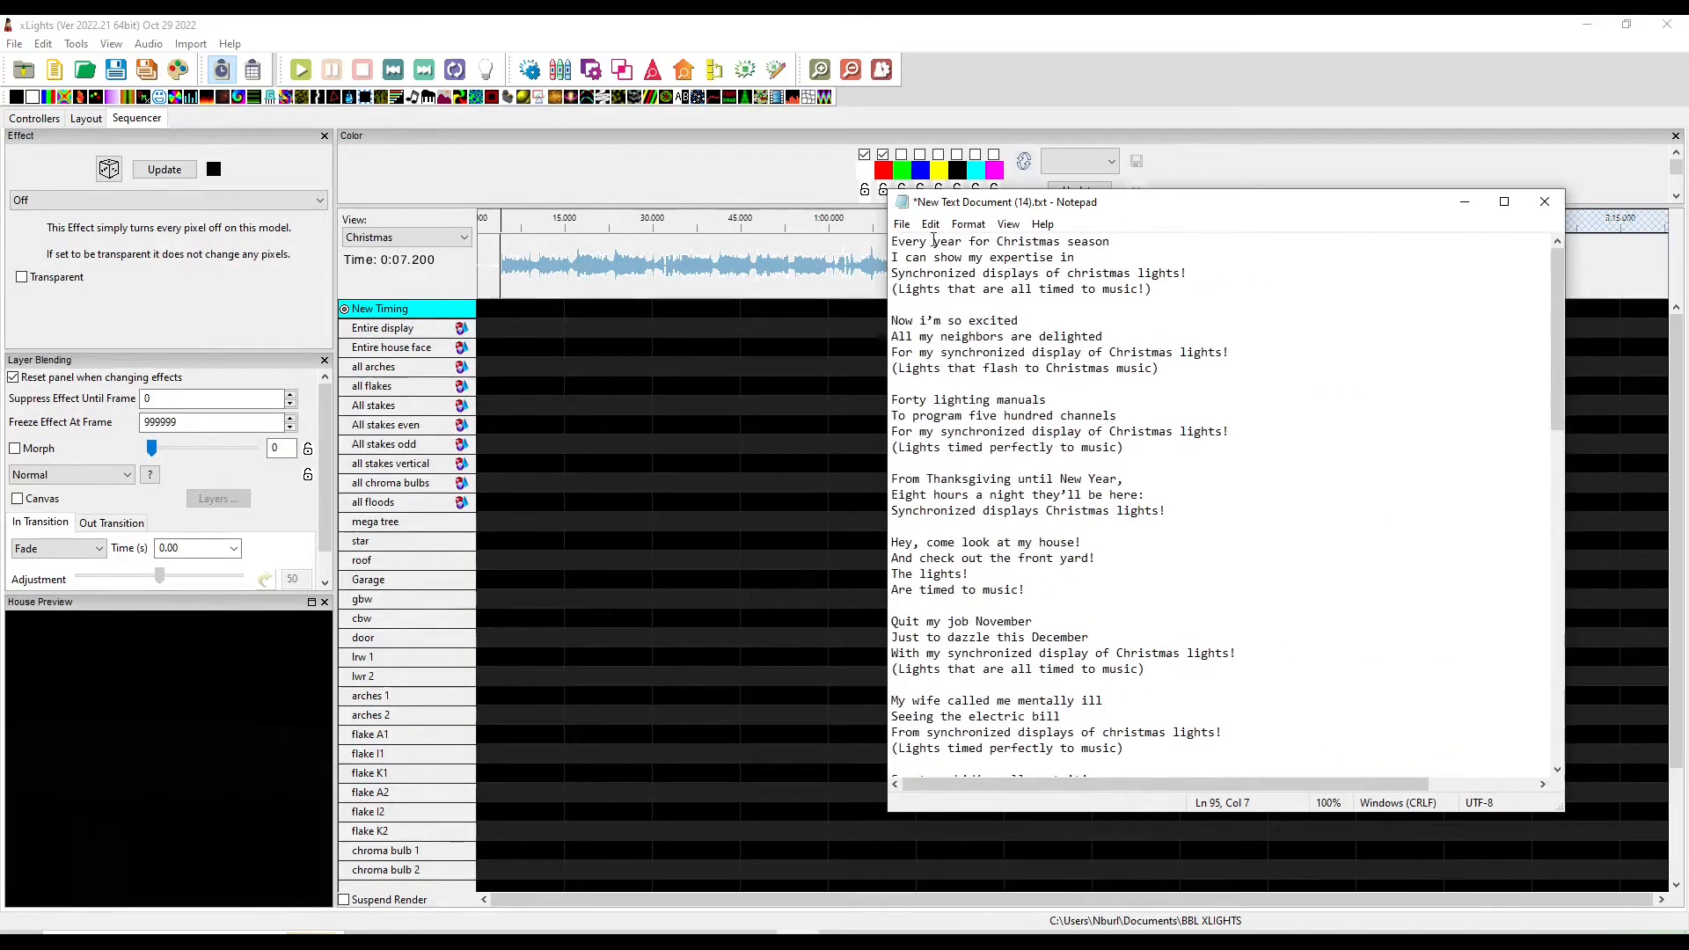
{"action": "left_click_drag", "start_coordinate": [890, 240], "coordinate": [968, 770]}
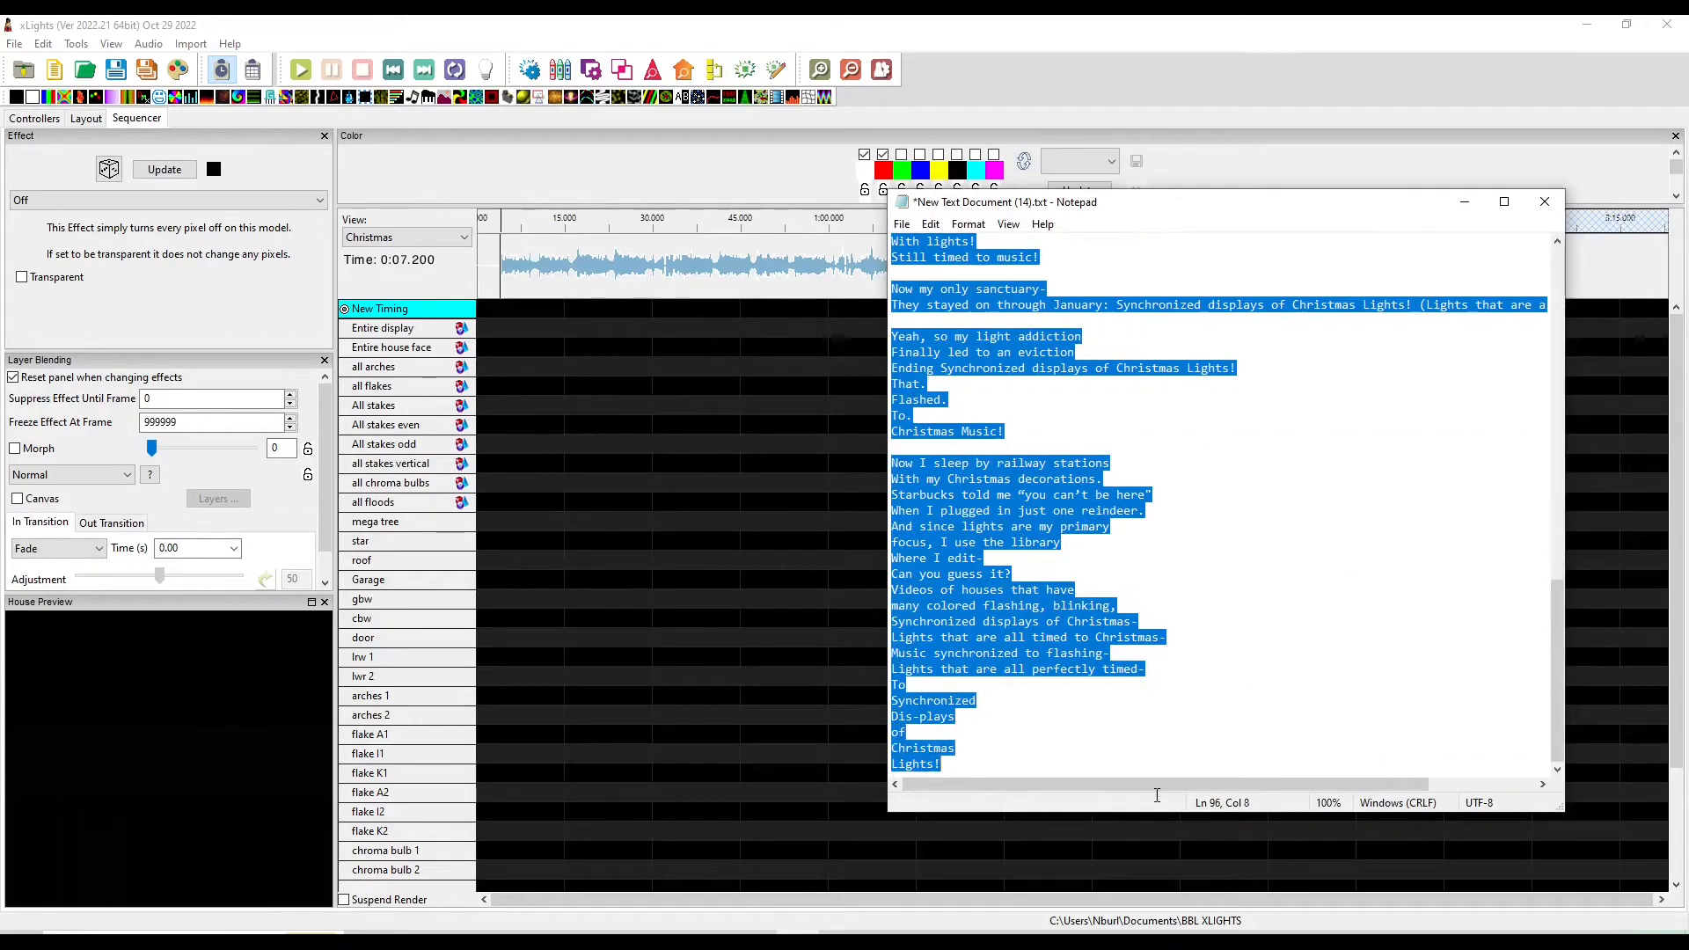
{"action": "right_click", "coordinate": [985, 581]}
{"action": "left_click", "coordinate": [1010, 645]}
{"action": "key", "text": "alt+Tab"}
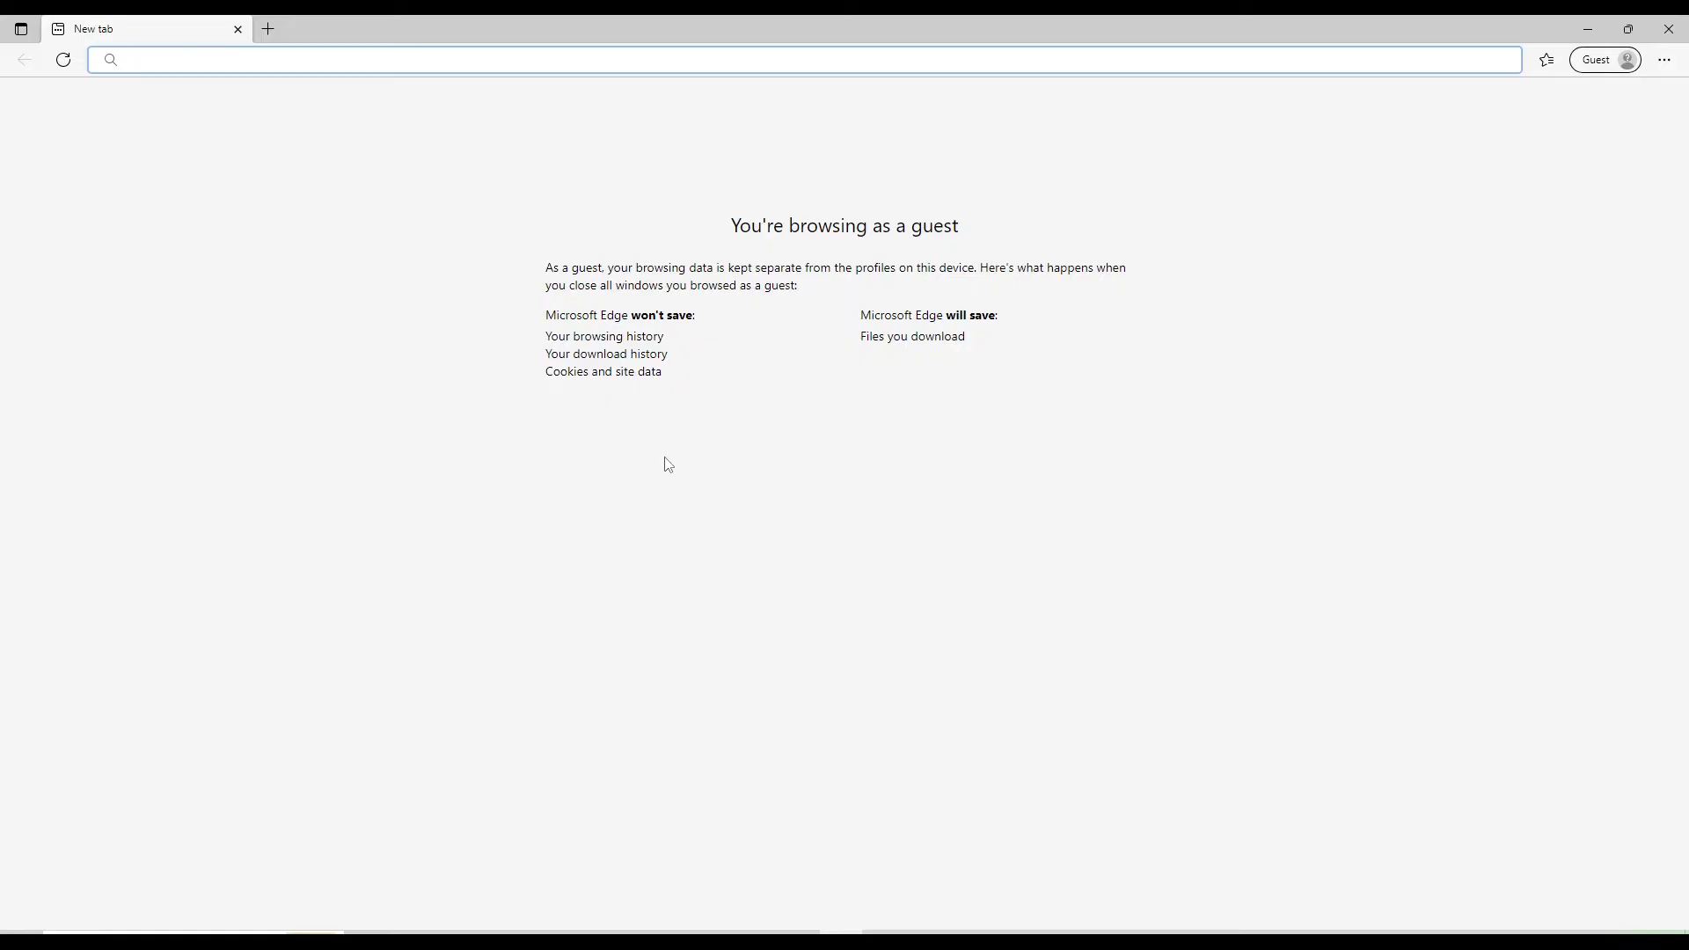
{"action": "key", "text": "ctrl+v"}
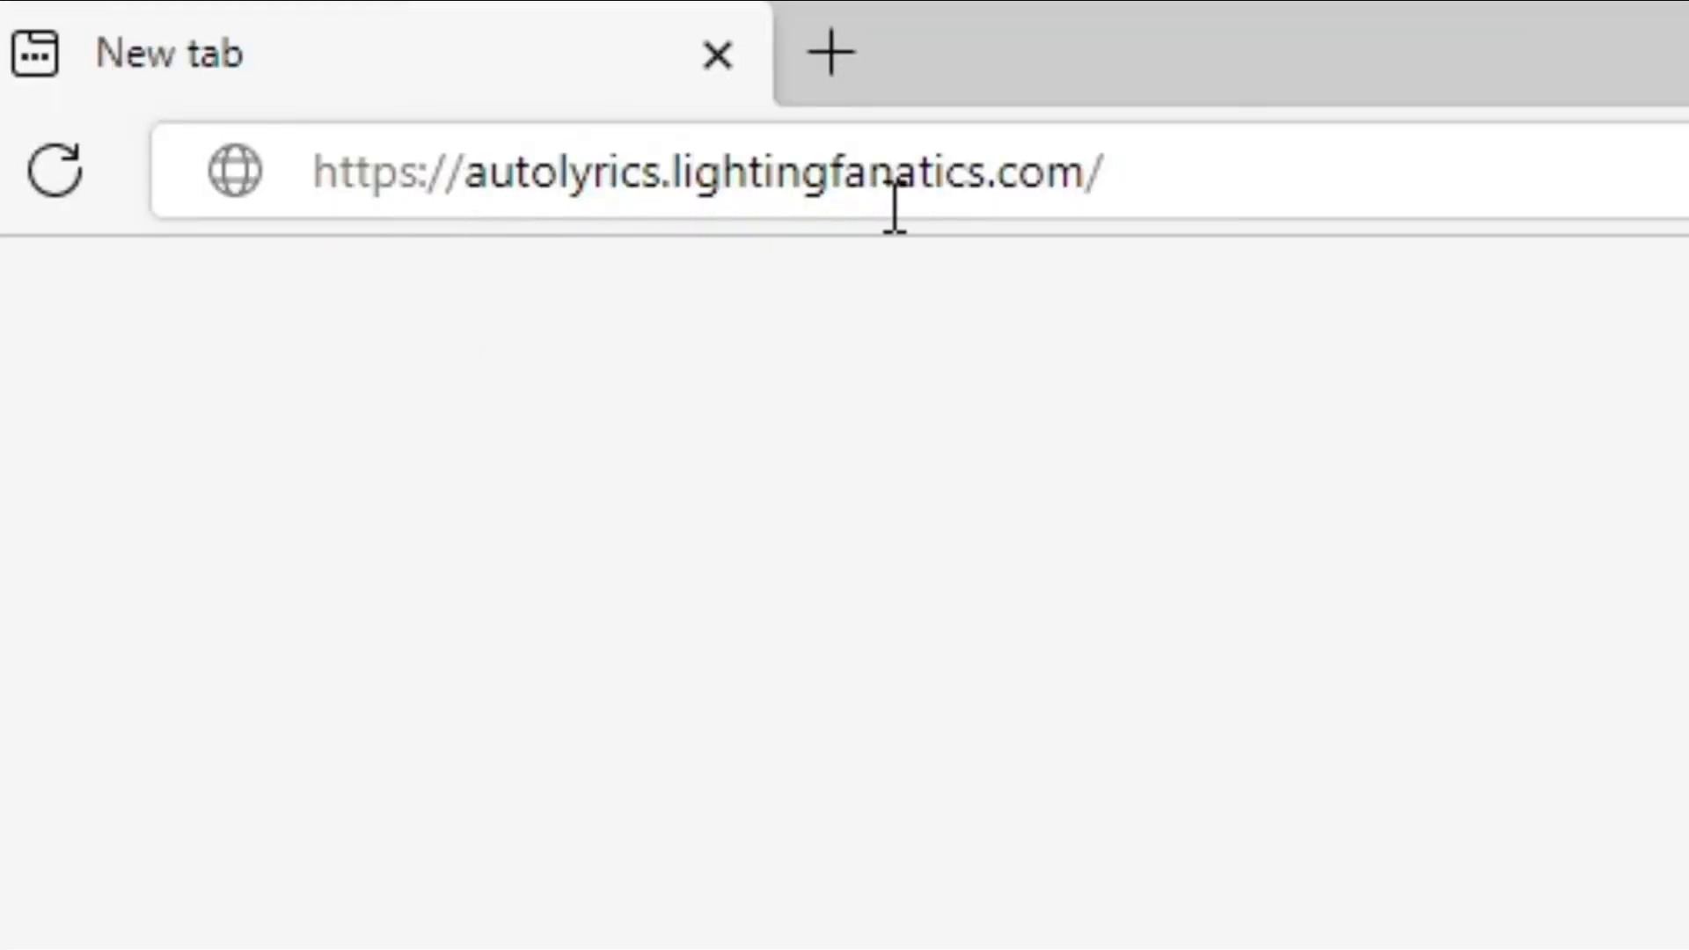
{"action": "key", "text": "Return"}
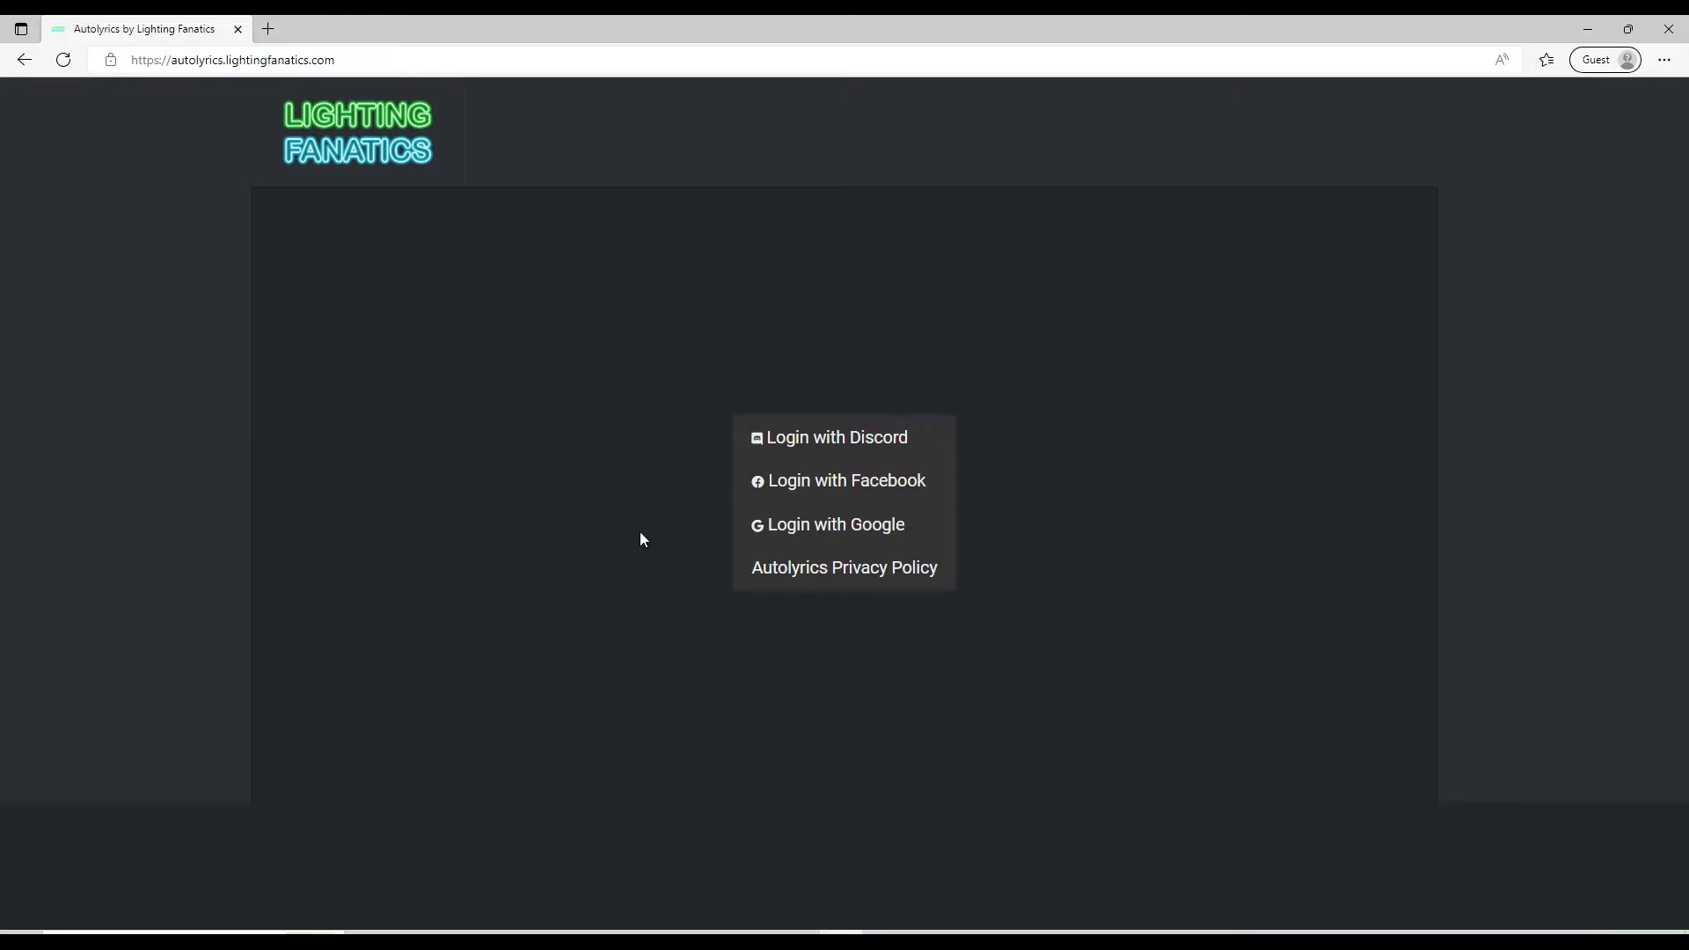
Log in with Google, look over the FAQ page, and return to the Home page
{"action": "left_click", "coordinate": [811, 526]}
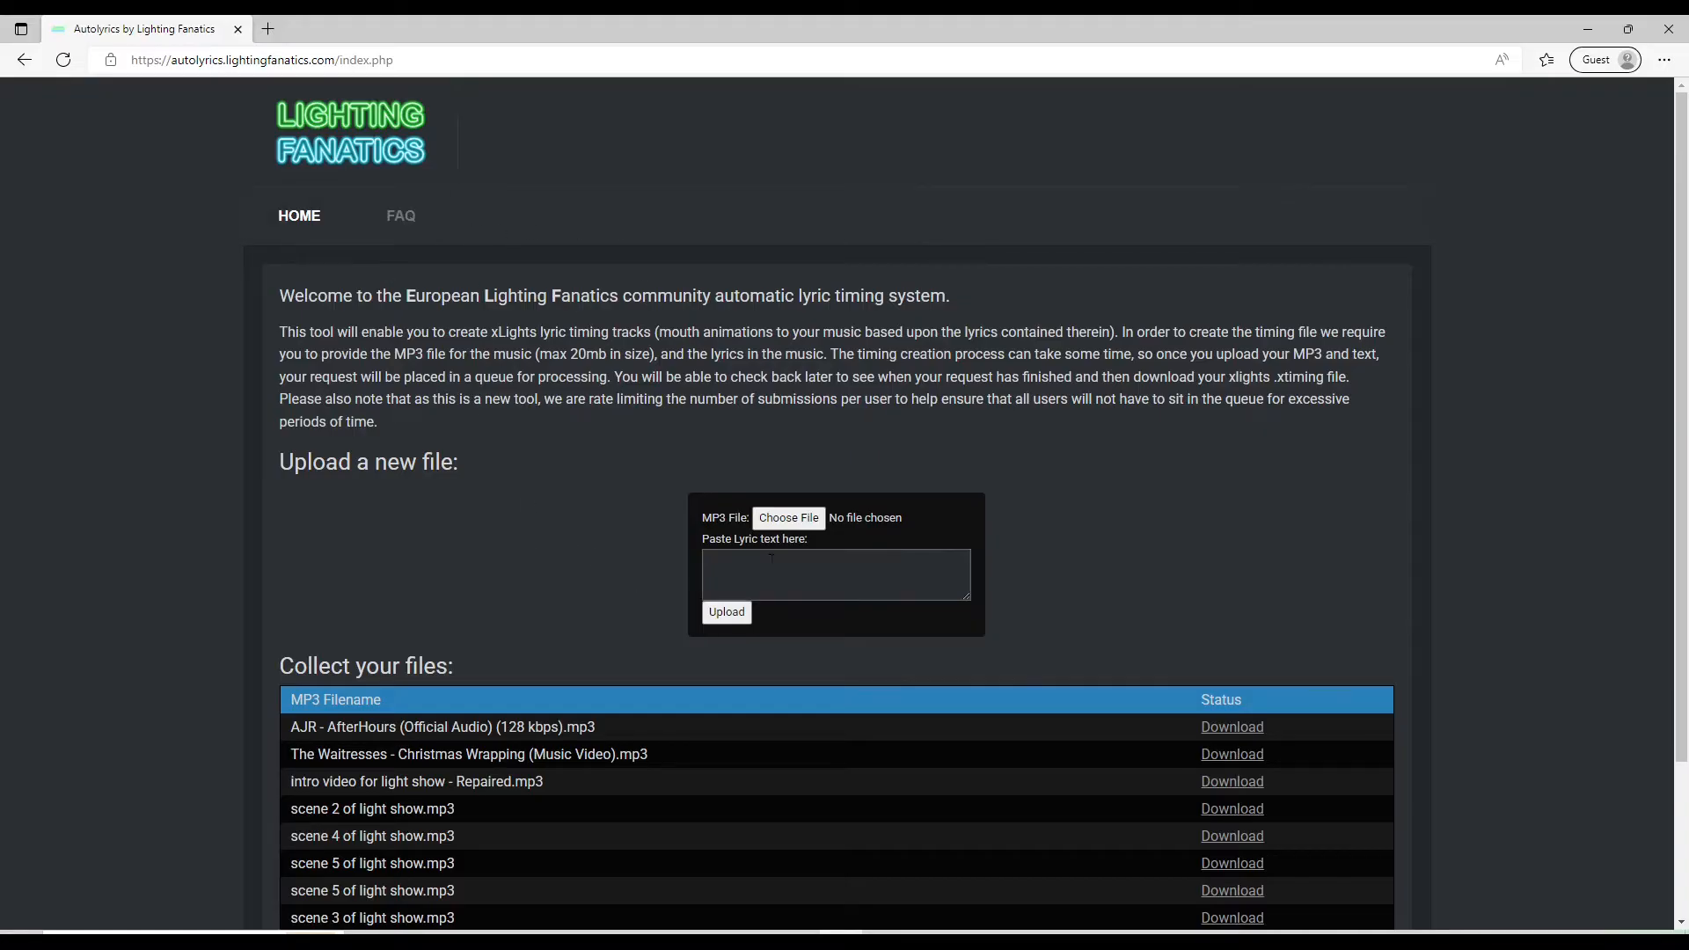
{"action": "scroll", "coordinate": [669, 550], "scroll_direction": "down", "scroll_amount": 2}
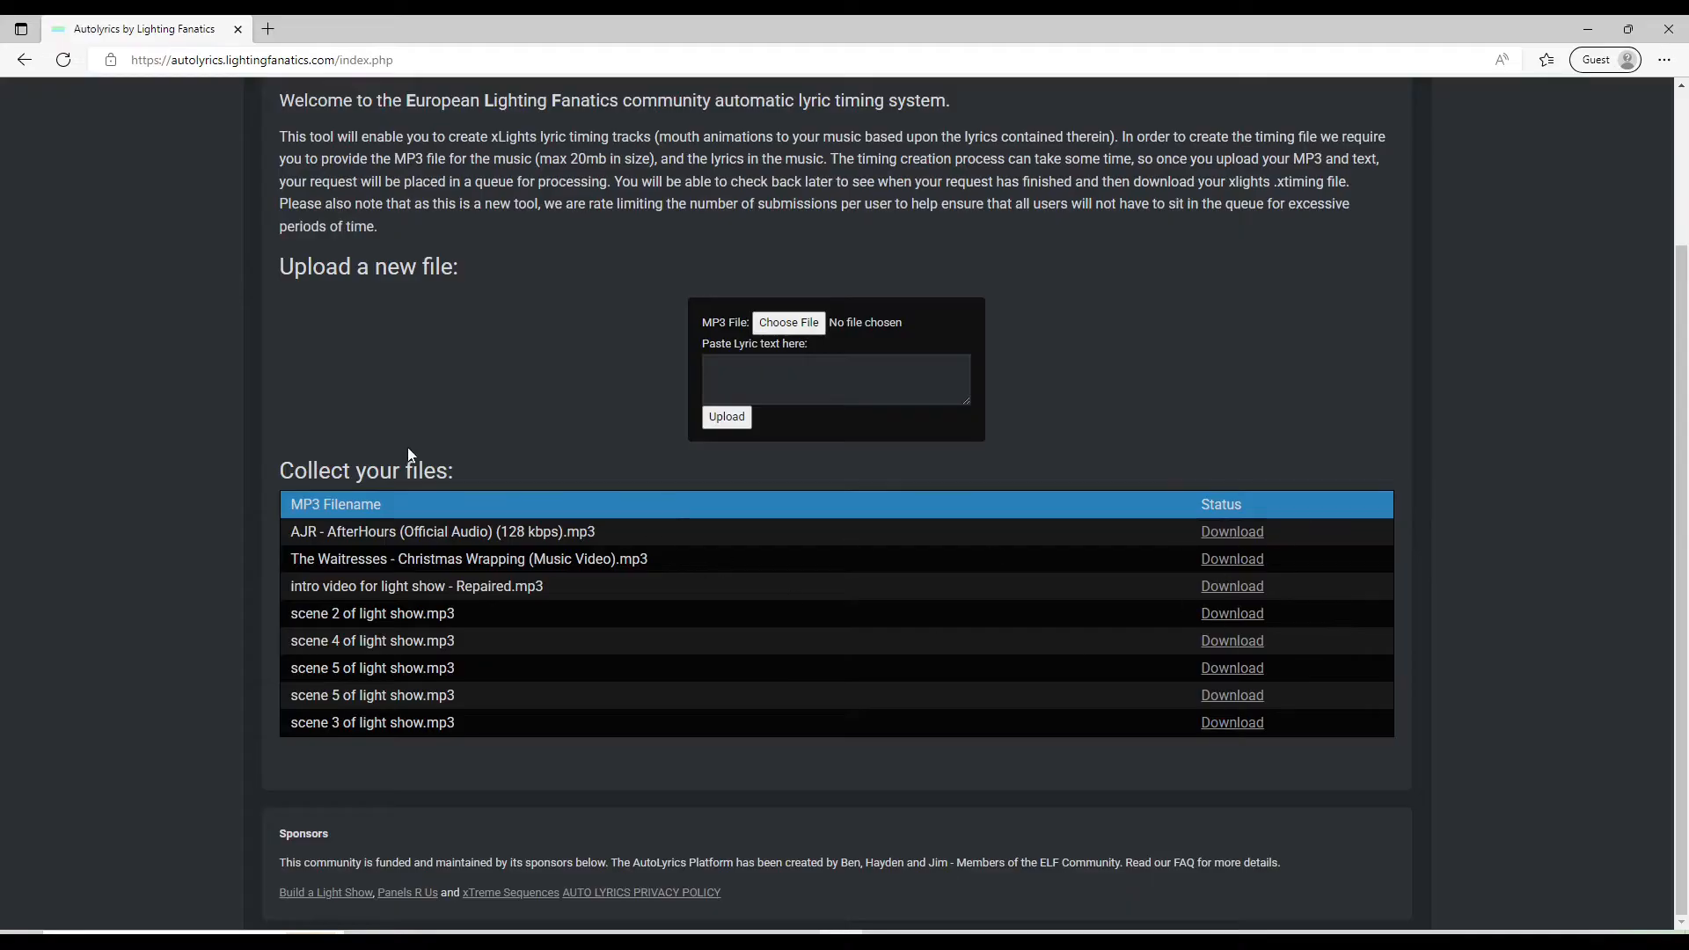
{"action": "scroll", "coordinate": [398, 456], "scroll_direction": "up", "scroll_amount": 3}
{"action": "left_click", "coordinate": [400, 216]}
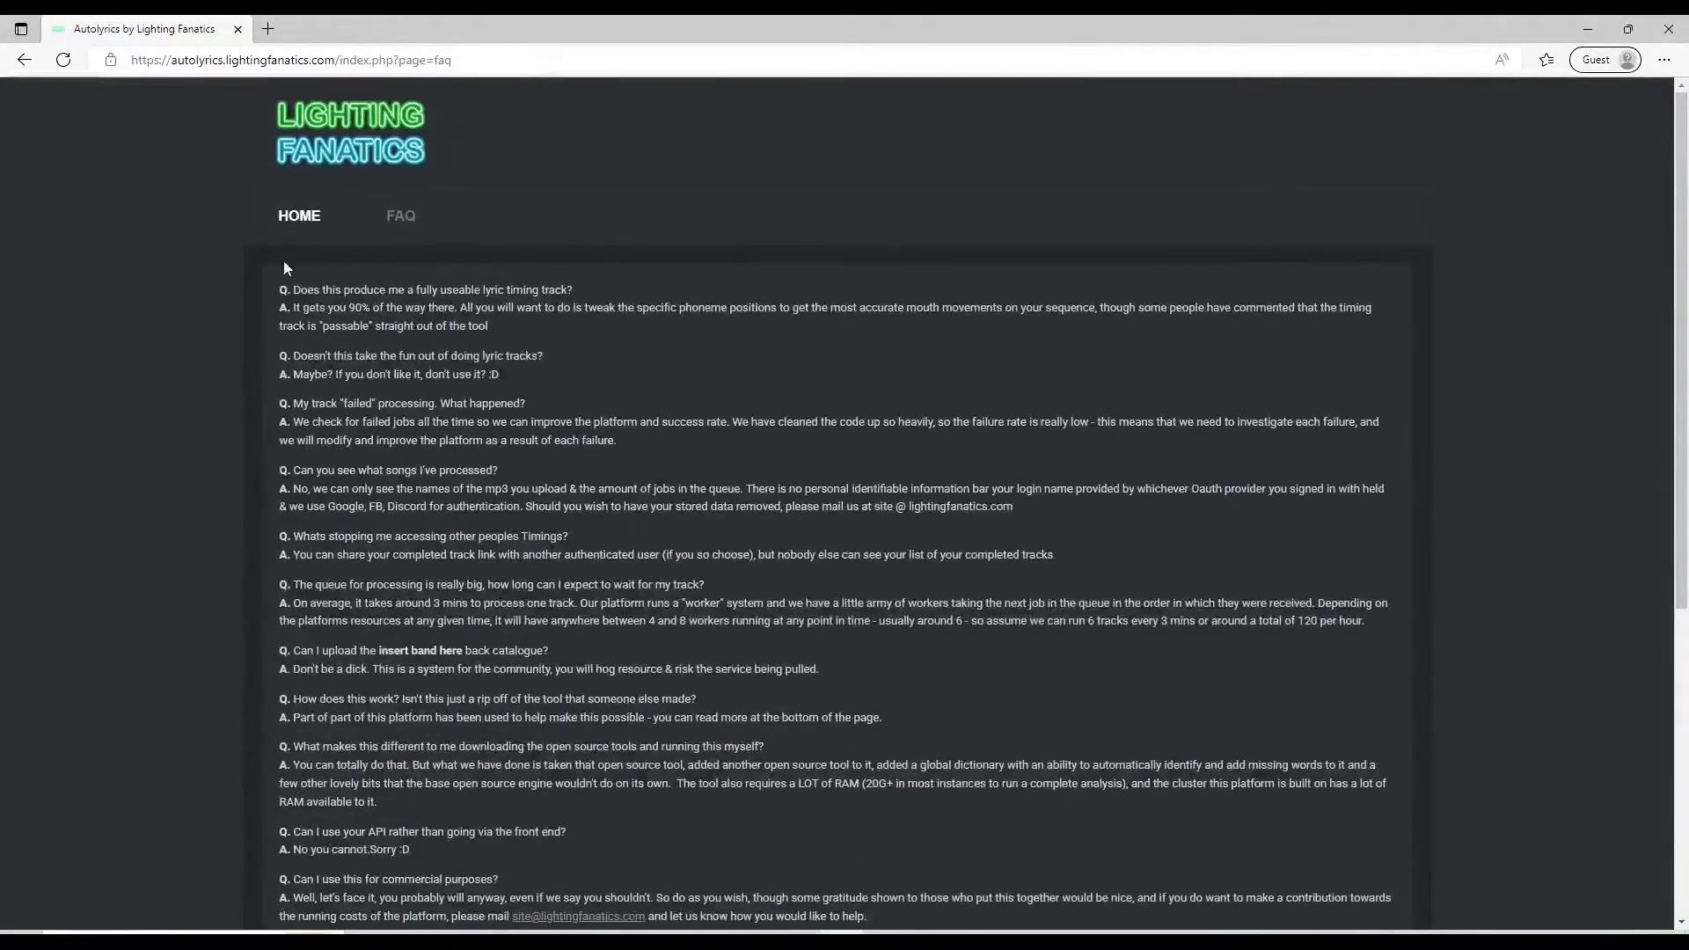
{"action": "left_click", "coordinate": [296, 220]}
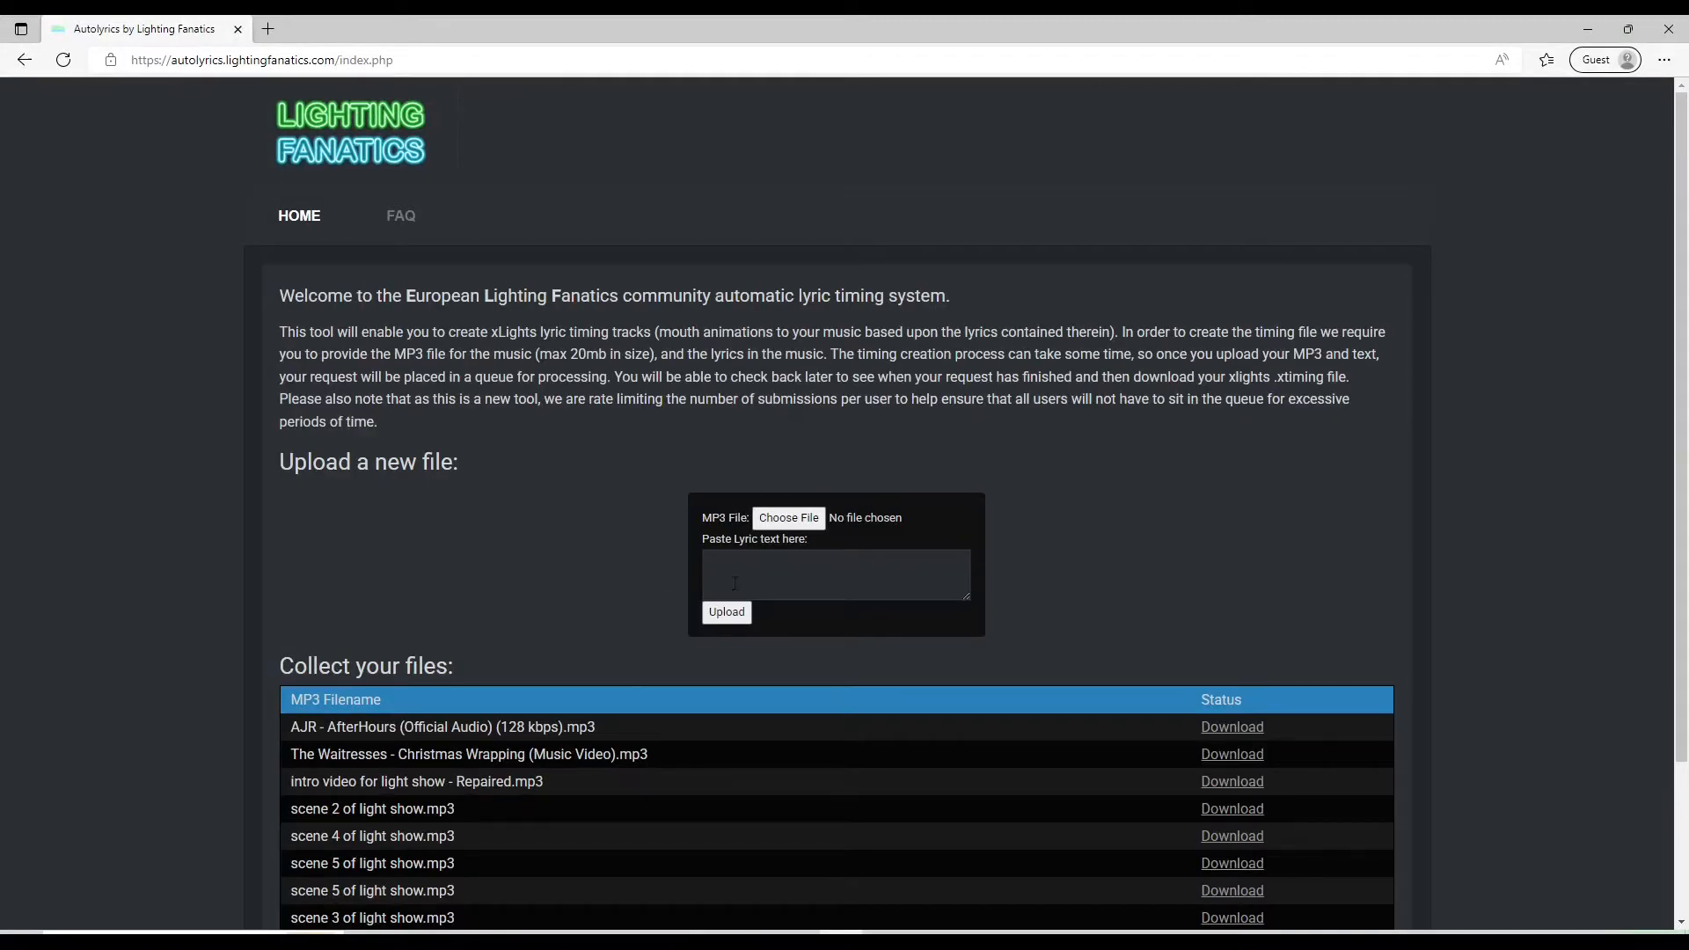
Choose the Hey Come Look At My House.mp3 file and paste the lyrics into the lyric text box
{"action": "left_click", "coordinate": [791, 519]}
{"action": "left_click", "coordinate": [749, 564]}
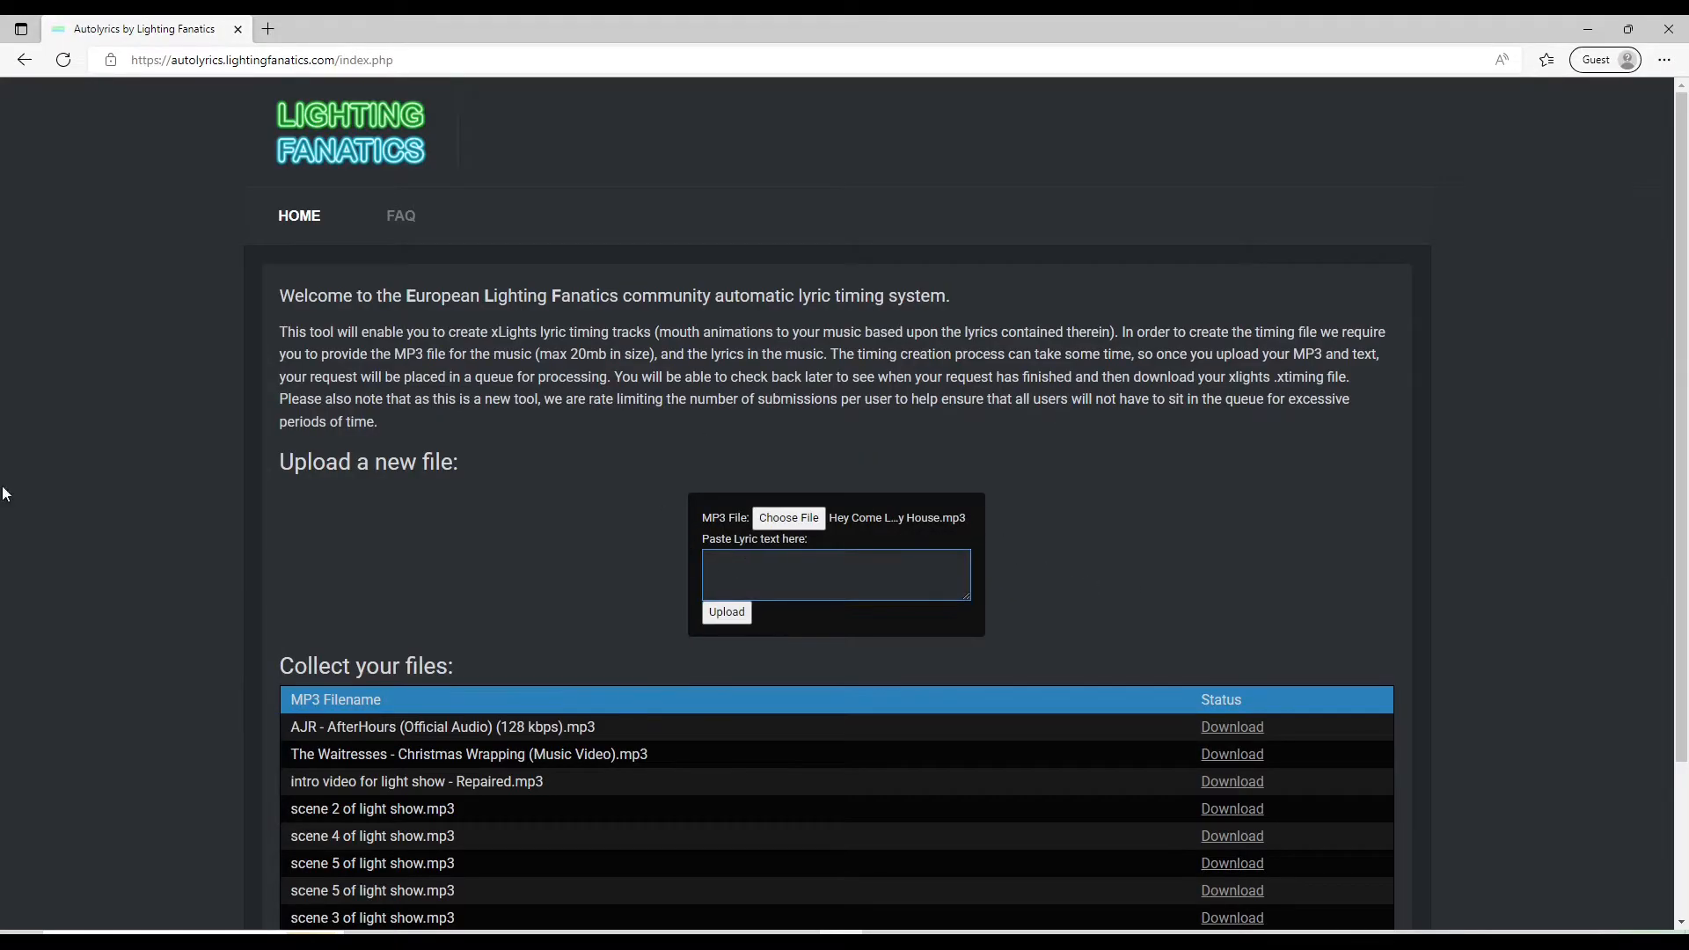
{"action": "right_click", "coordinate": [786, 571]}
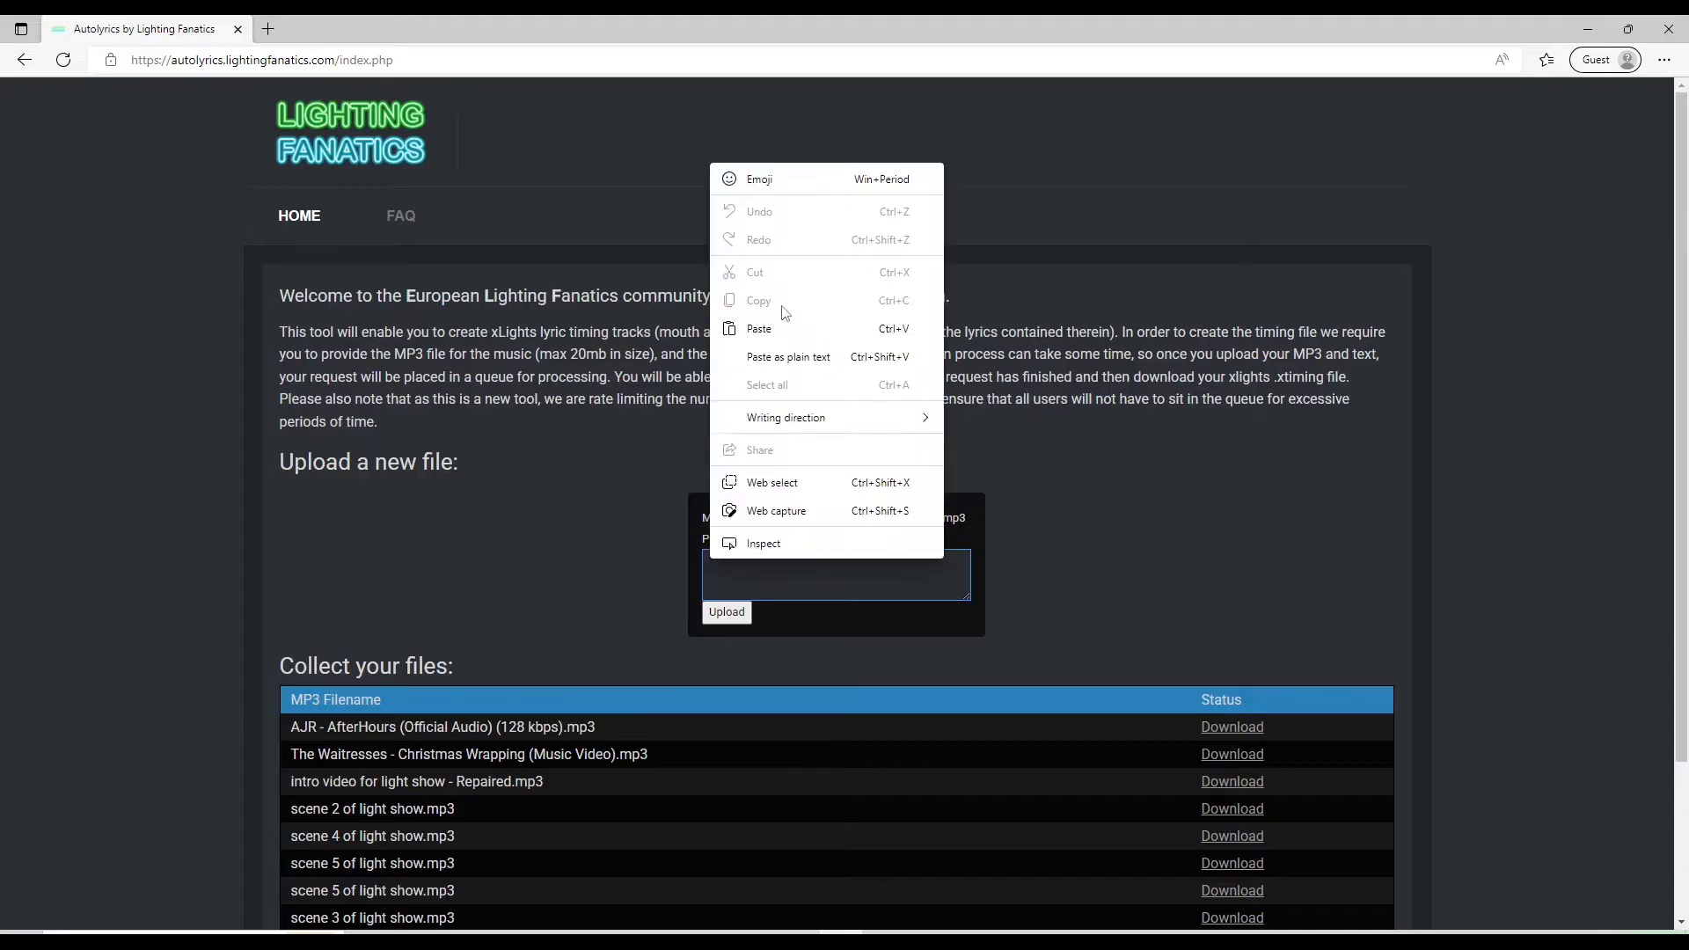
{"action": "left_click", "coordinate": [739, 323]}
Scroll through the pasted lyrics to check them and upload the submission
{"action": "scroll", "coordinate": [780, 580], "scroll_direction": "down", "scroll_amount": 10}
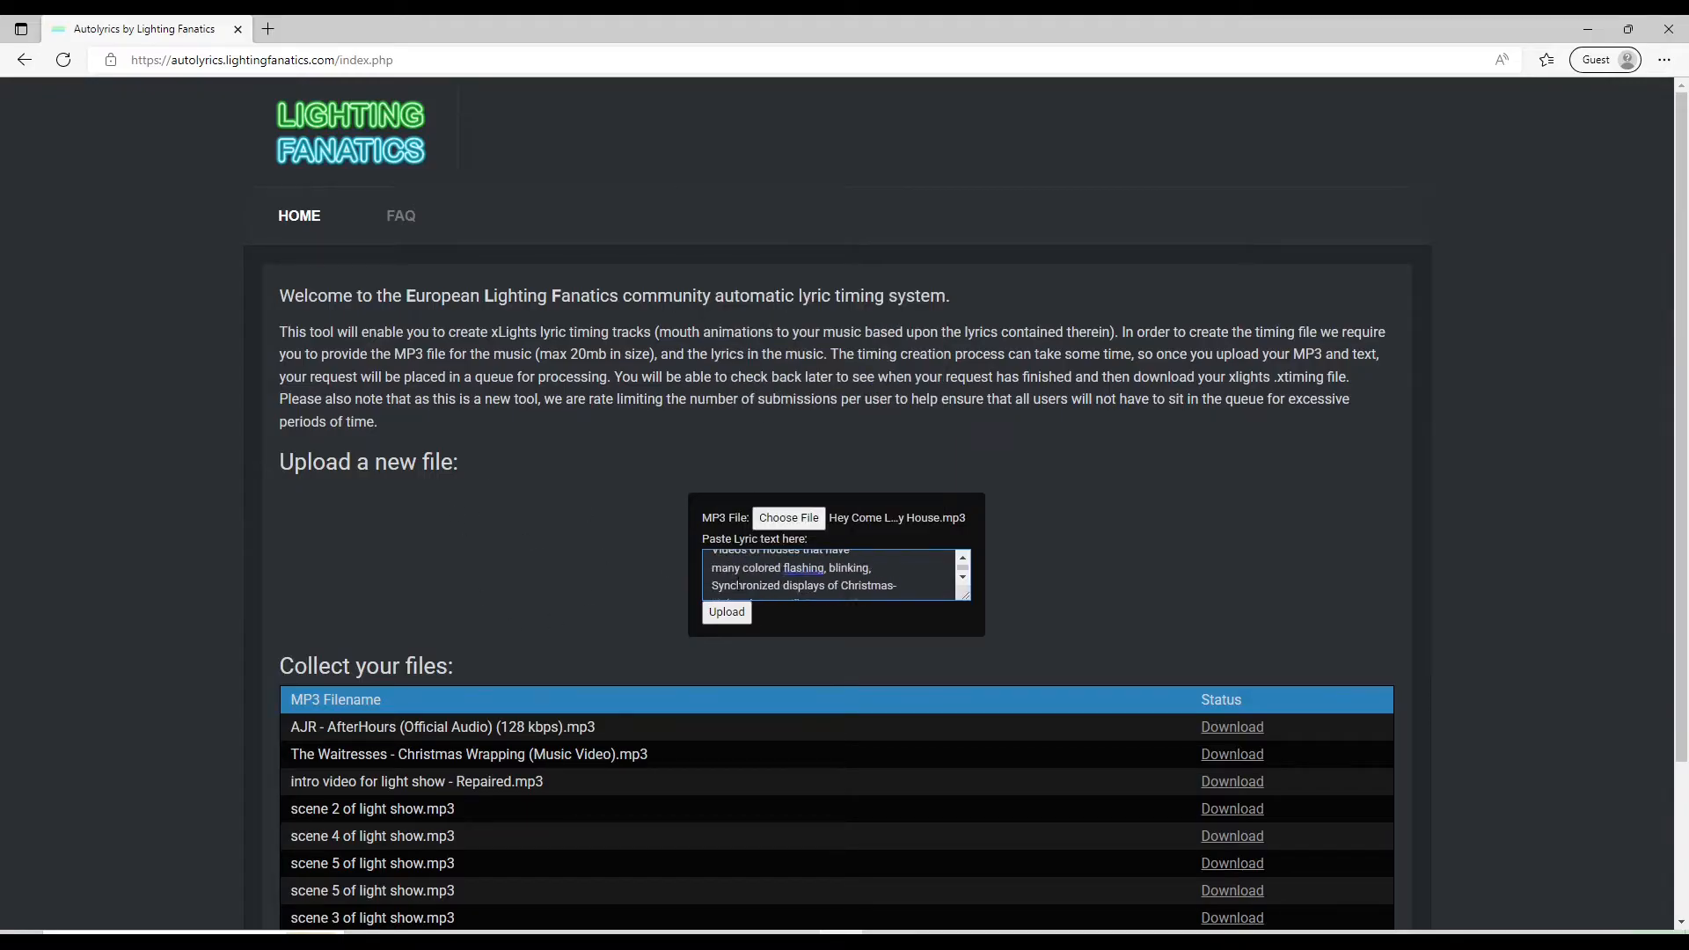
{"action": "scroll", "coordinate": [737, 582], "scroll_direction": "down", "scroll_amount": 10}
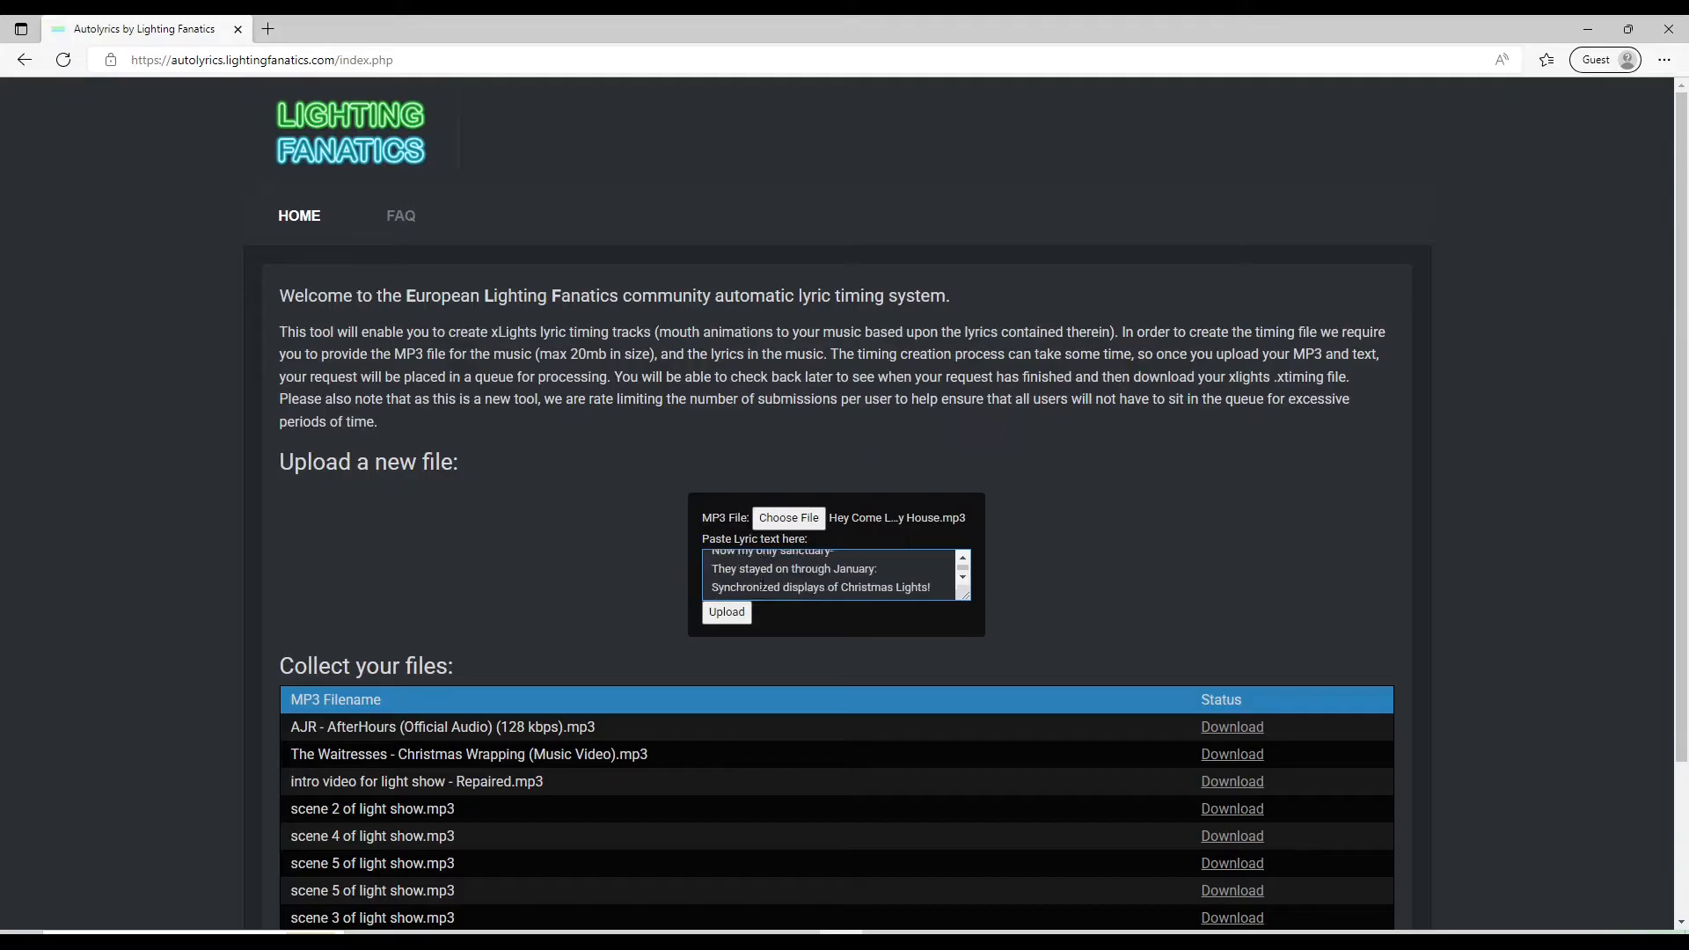
{"action": "scroll", "coordinate": [763, 583], "scroll_direction": "down", "scroll_amount": 5}
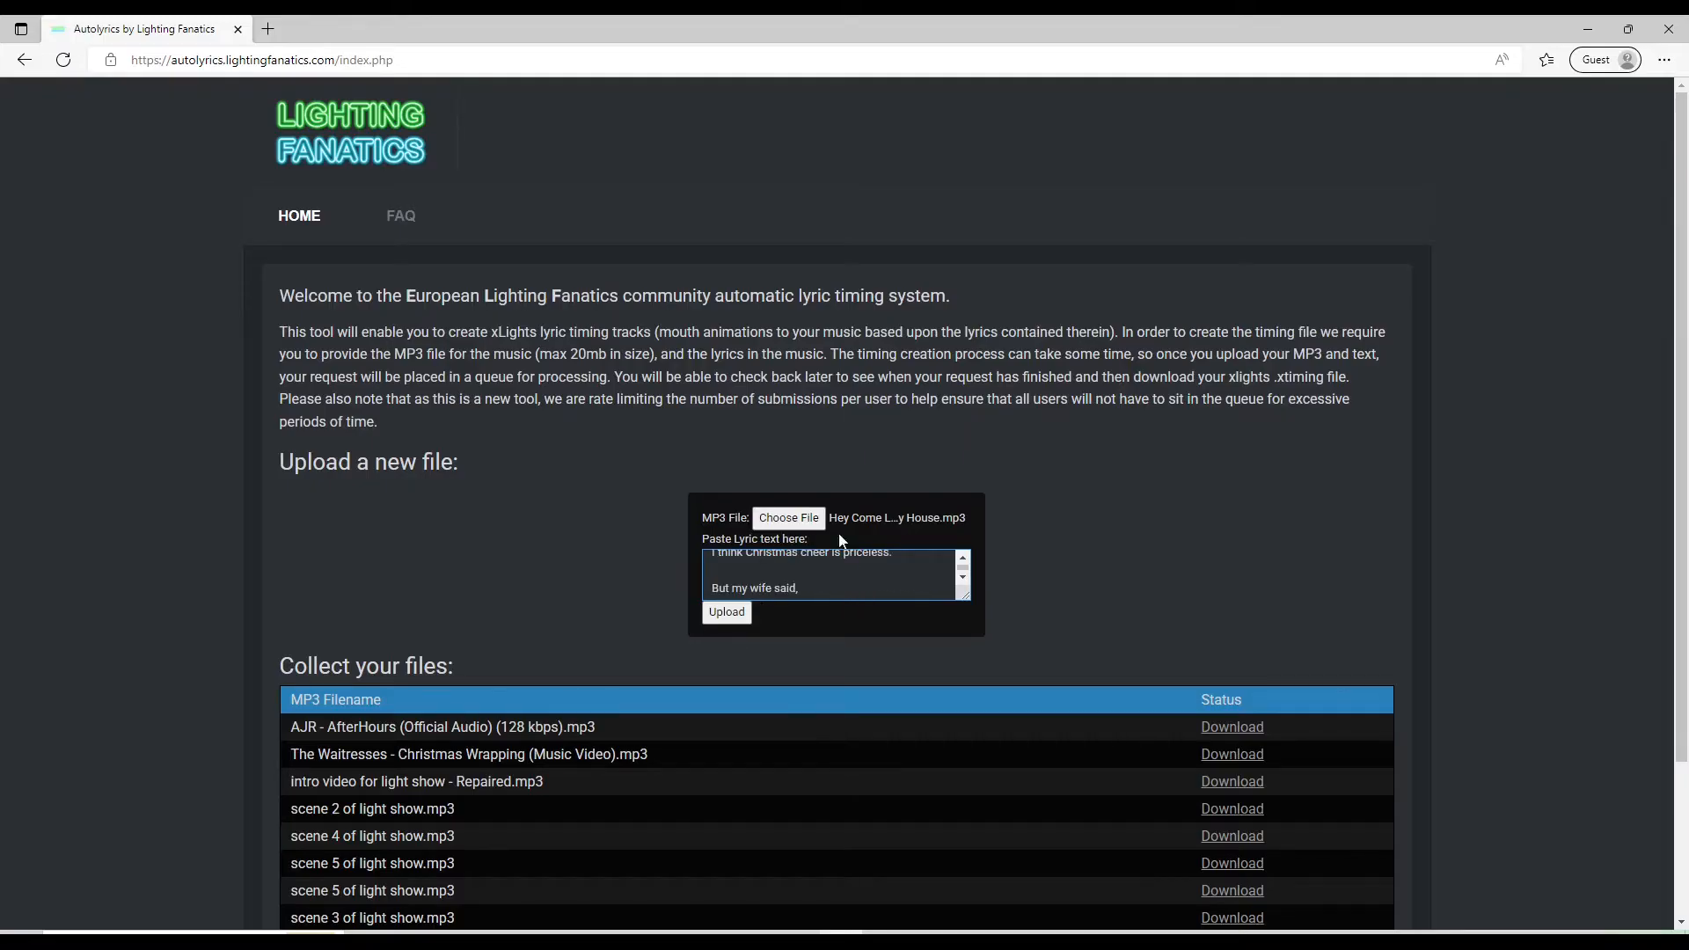
{"action": "scroll", "coordinate": [792, 576], "scroll_direction": "down", "scroll_amount": 10}
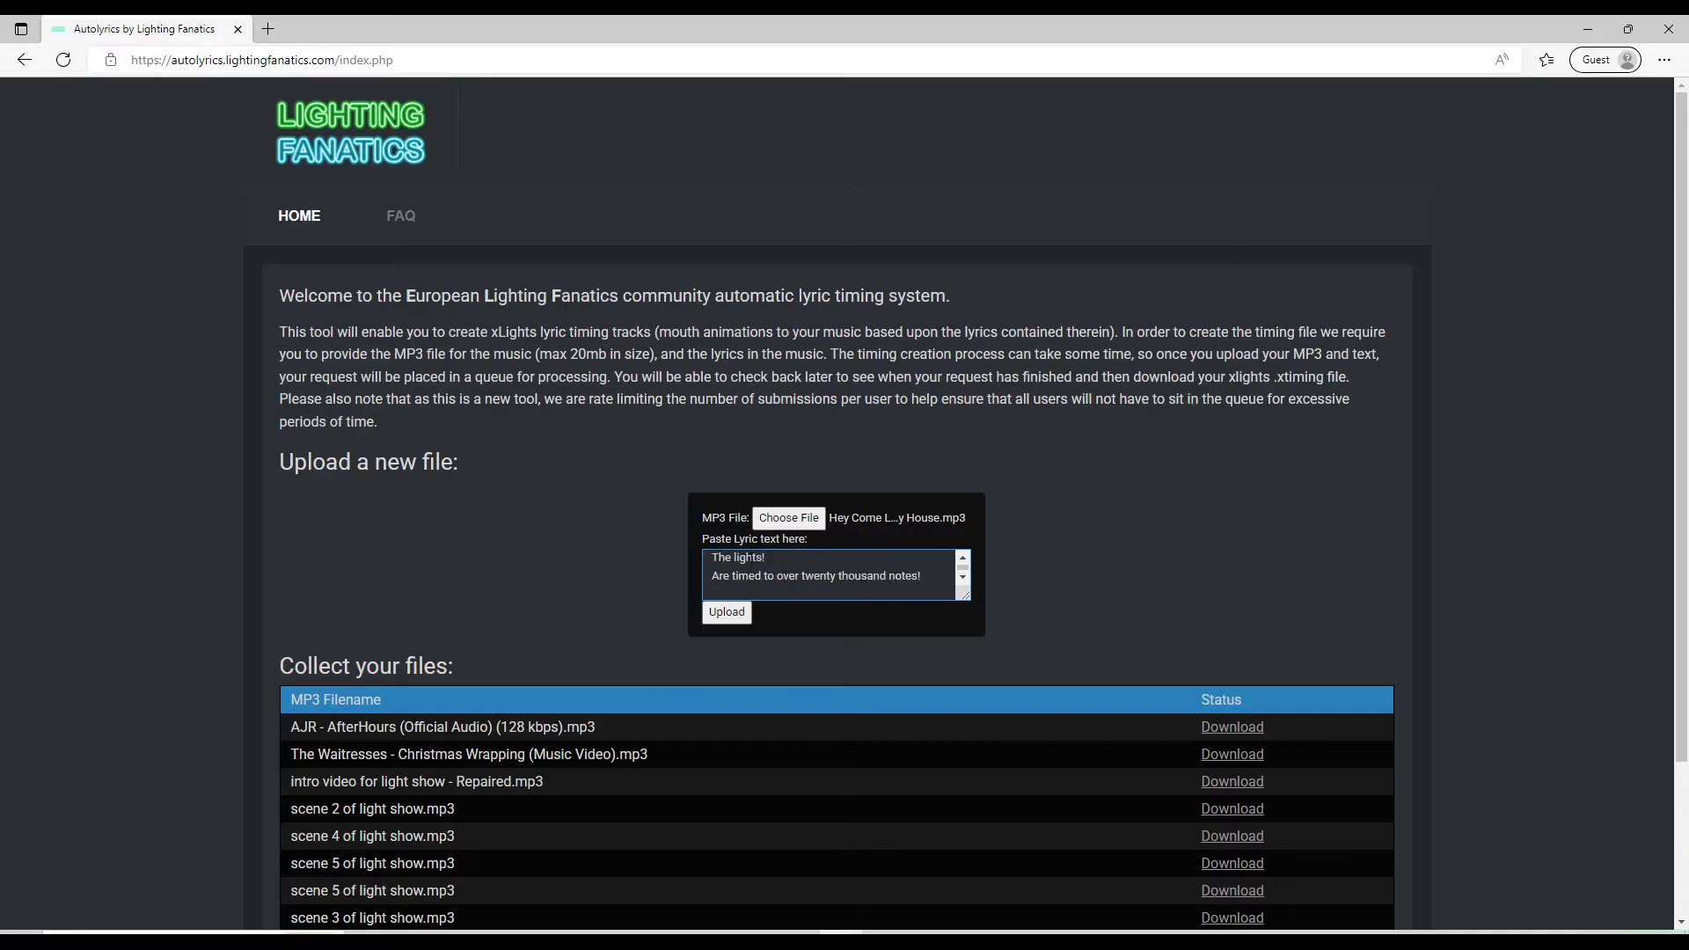
{"action": "left_click", "coordinate": [748, 614]}
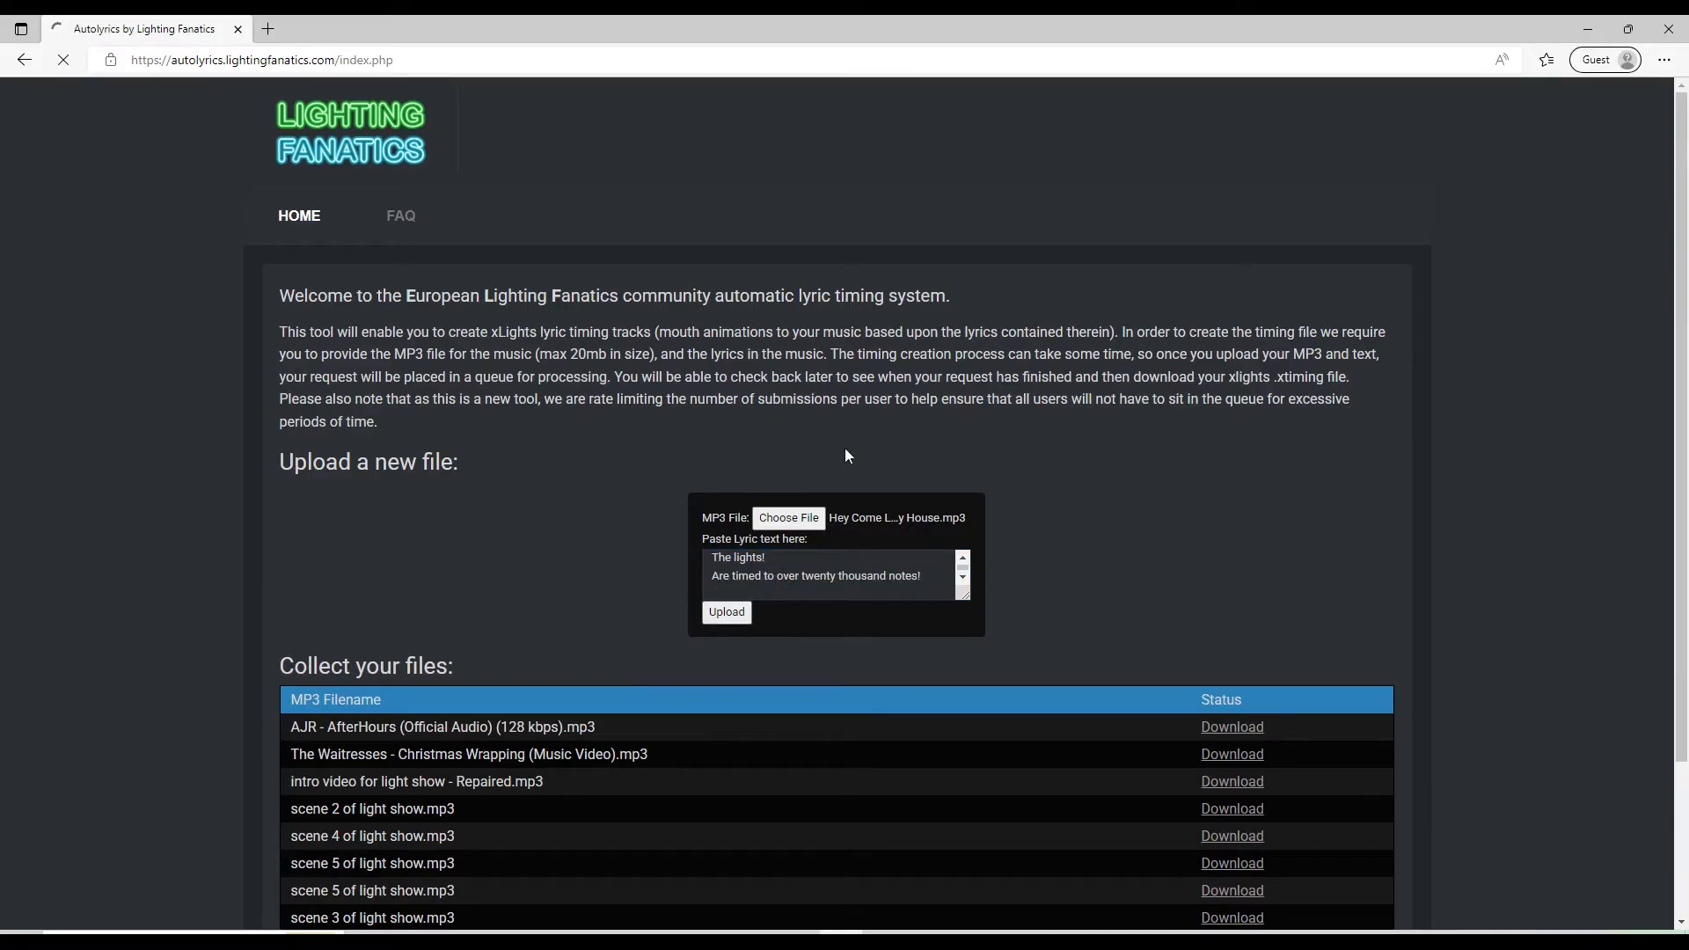
Check the new submission's status in the collected files list and close the browser
{"action": "scroll", "coordinate": [264, 505], "scroll_direction": "down", "scroll_amount": 2}
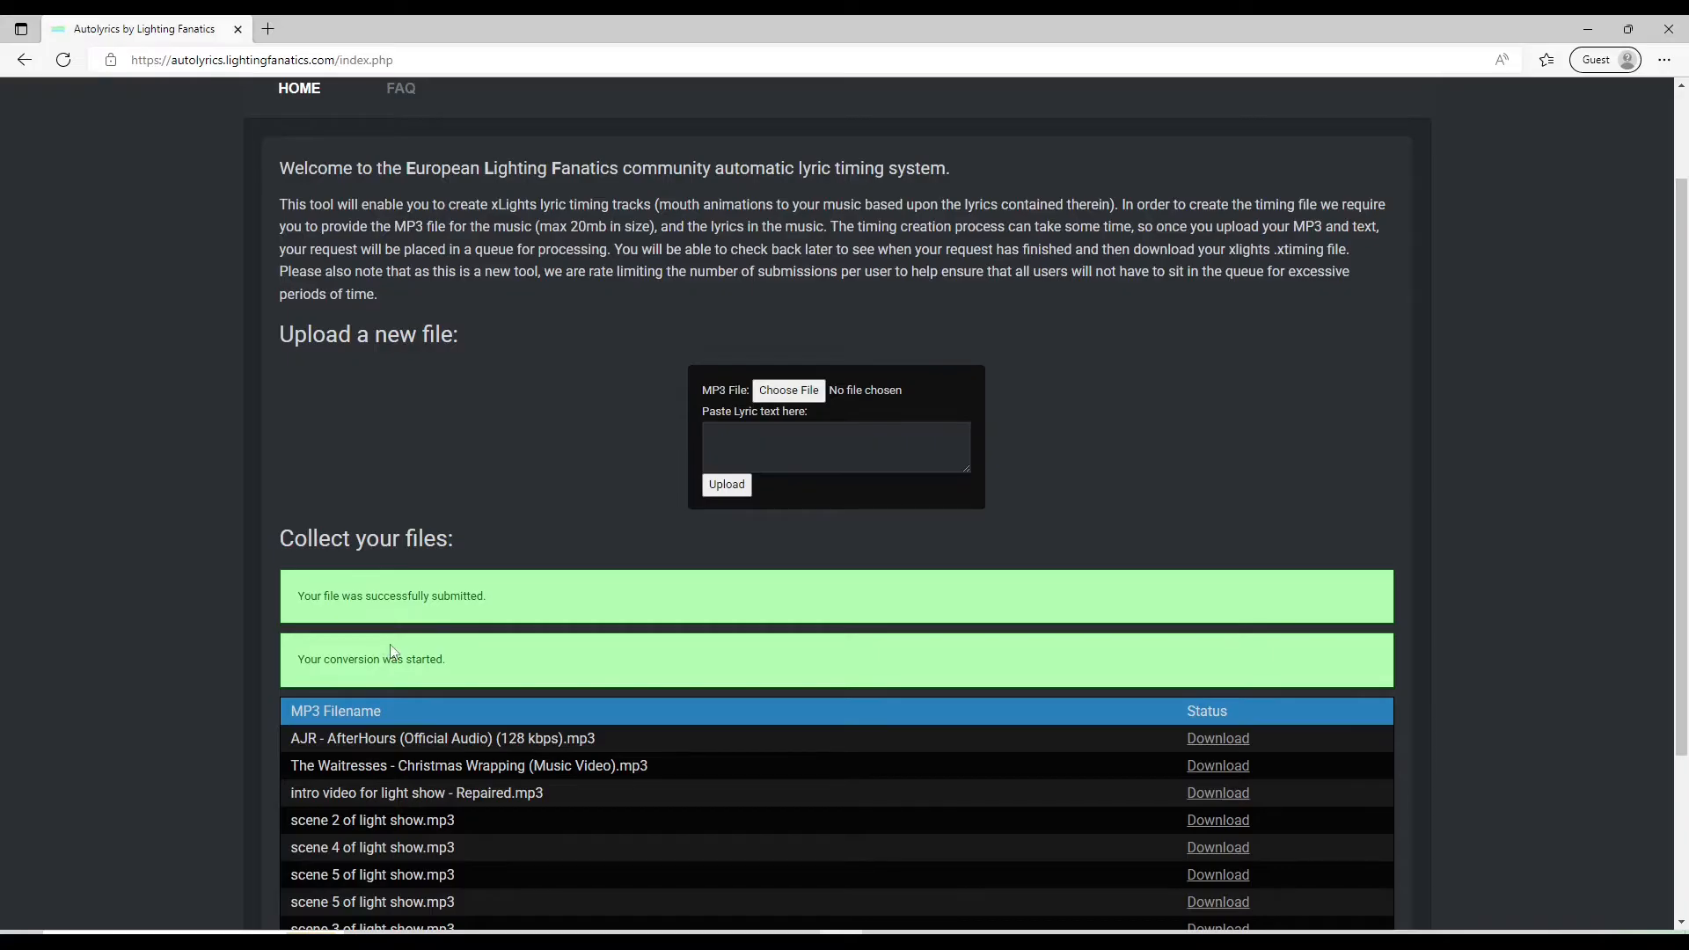
{"action": "scroll", "coordinate": [393, 652], "scroll_direction": "down", "scroll_amount": 3}
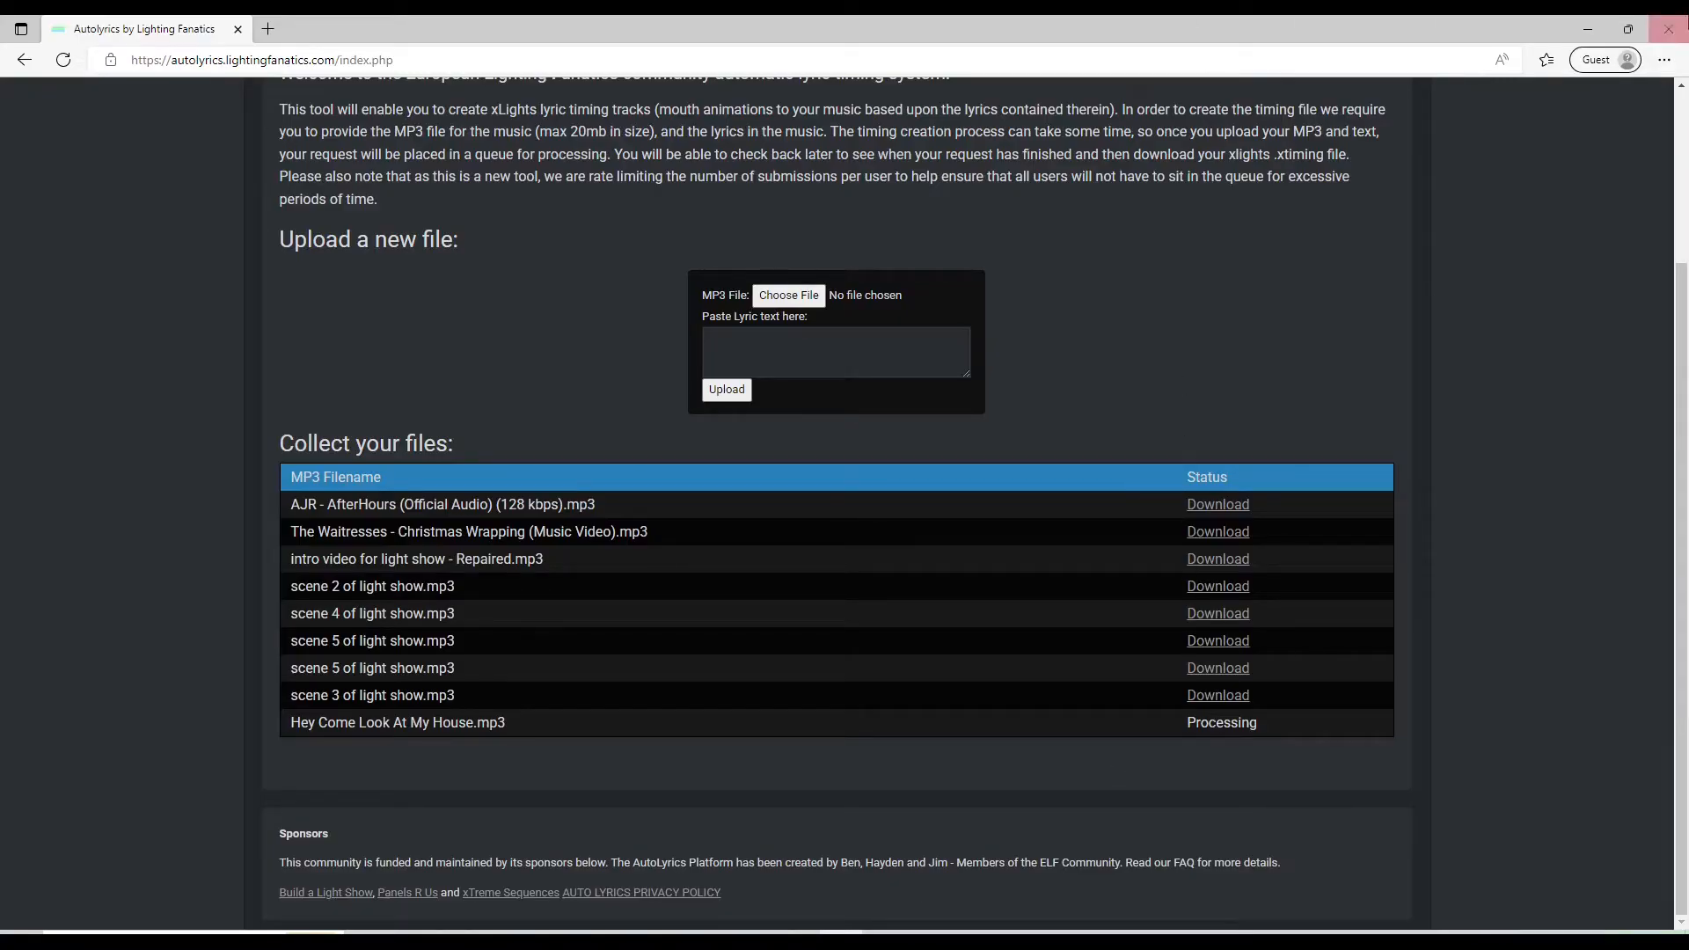
{"action": "left_click", "coordinate": [1682, 23]}
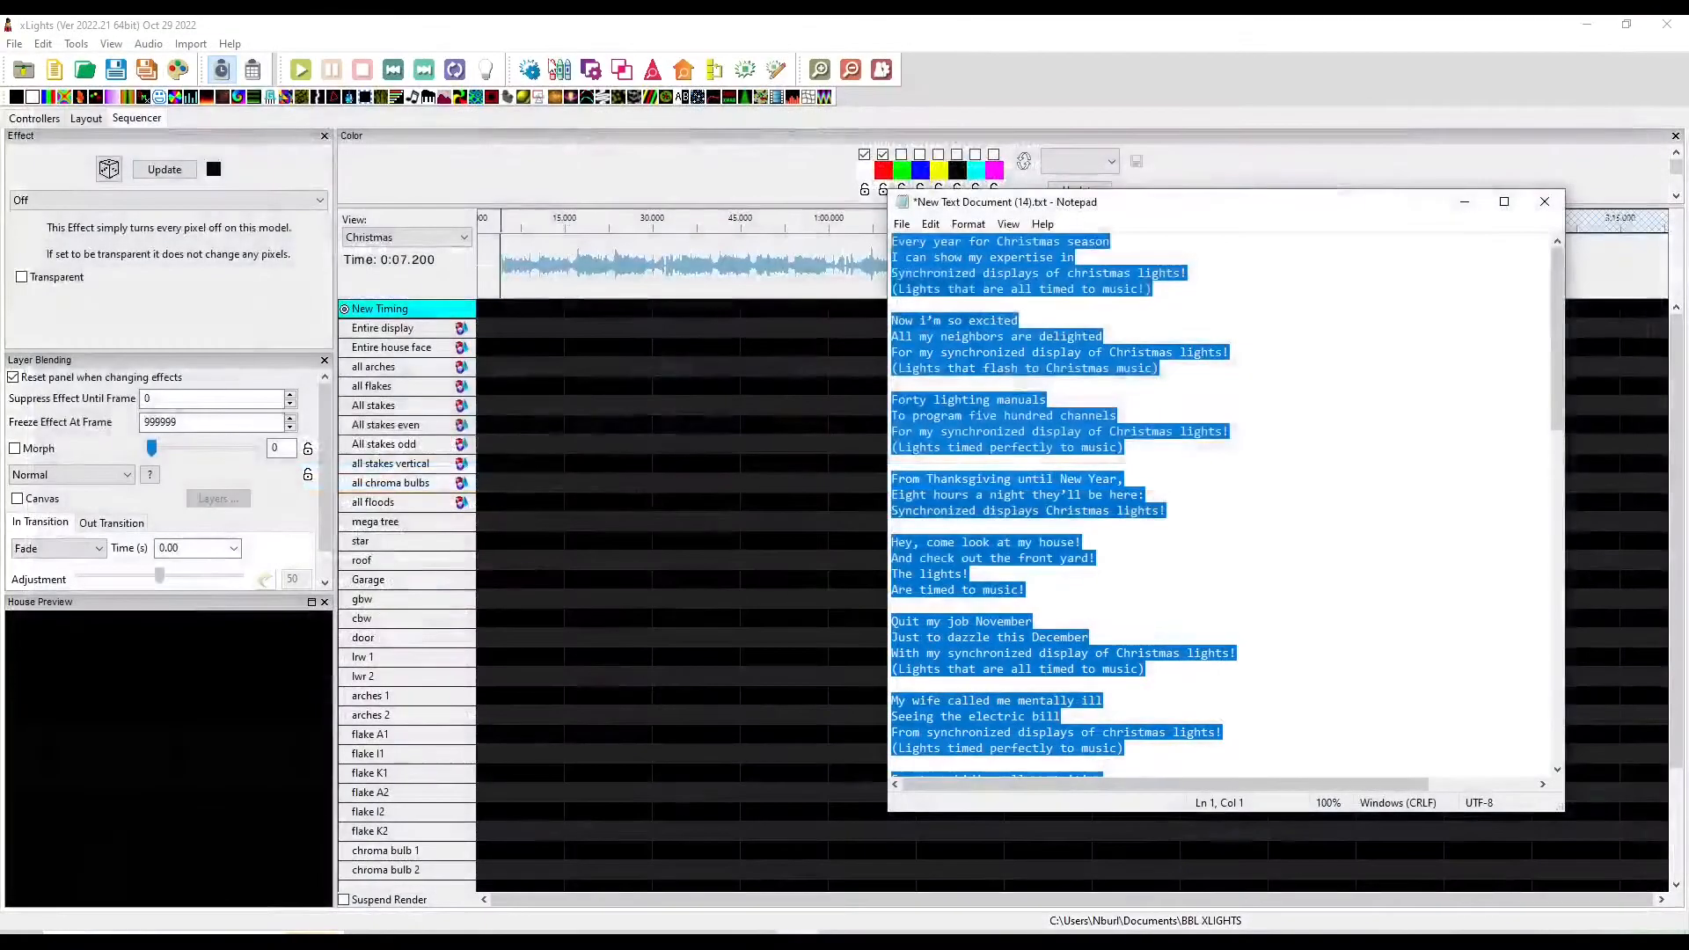
Reopen the Autolyrics site, log in with Google, and download the timing file for Hey Come Look At My House.mp3
{"action": "left_click", "coordinate": [628, 34]}
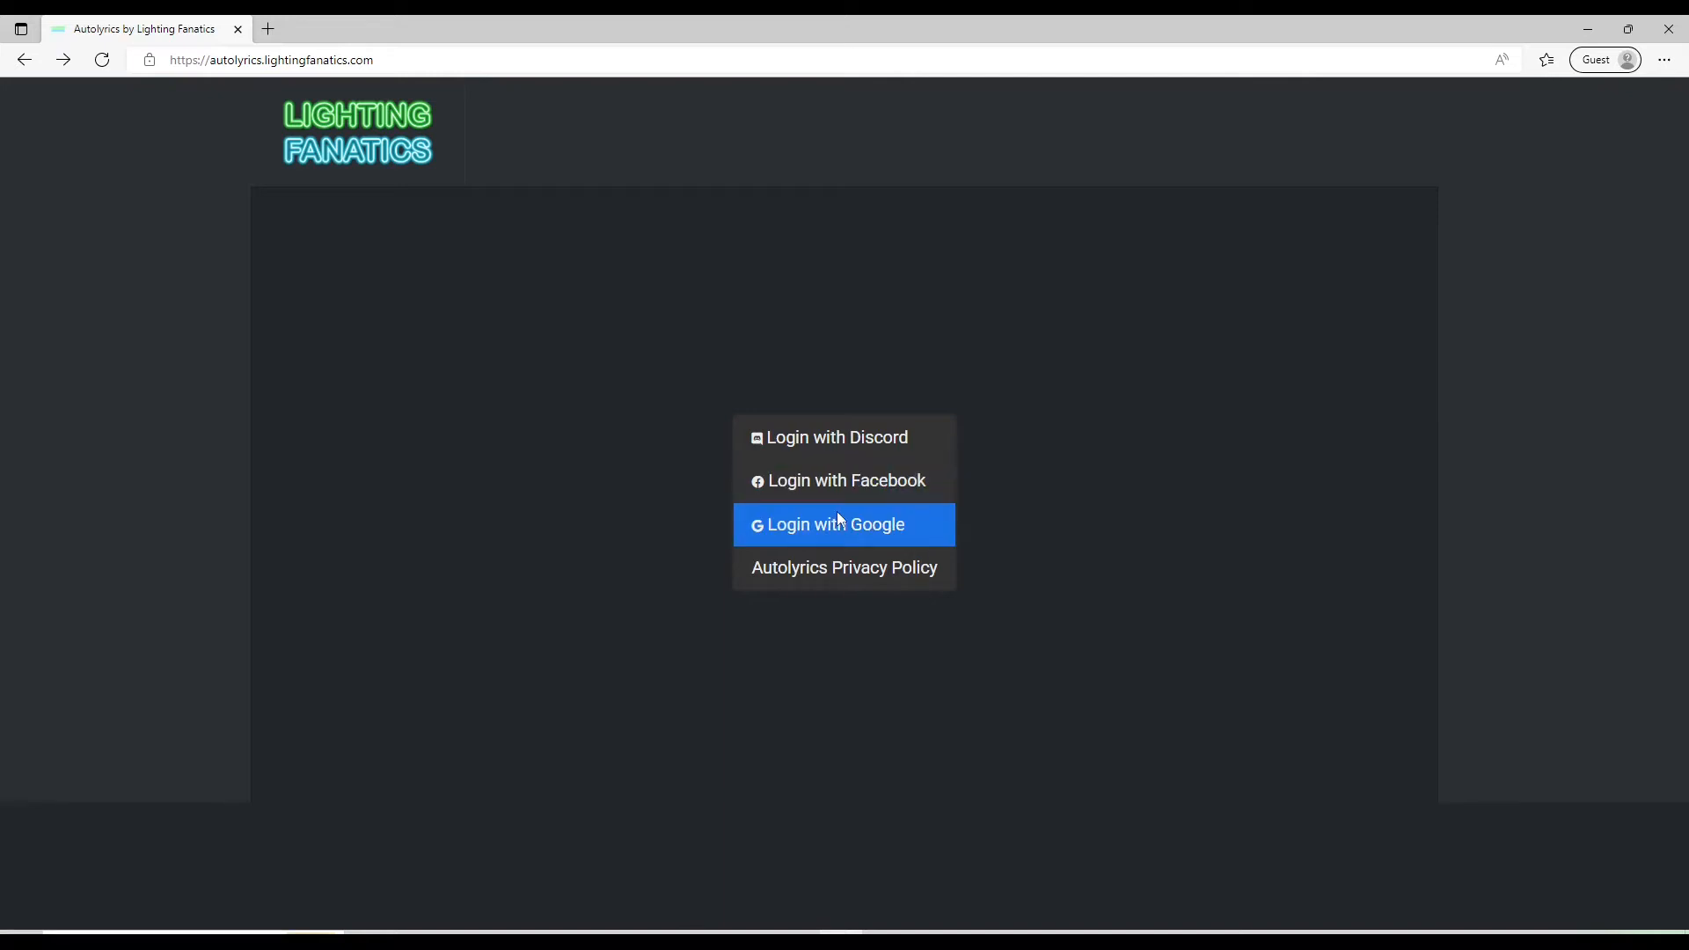
{"action": "left_click", "coordinate": [817, 530]}
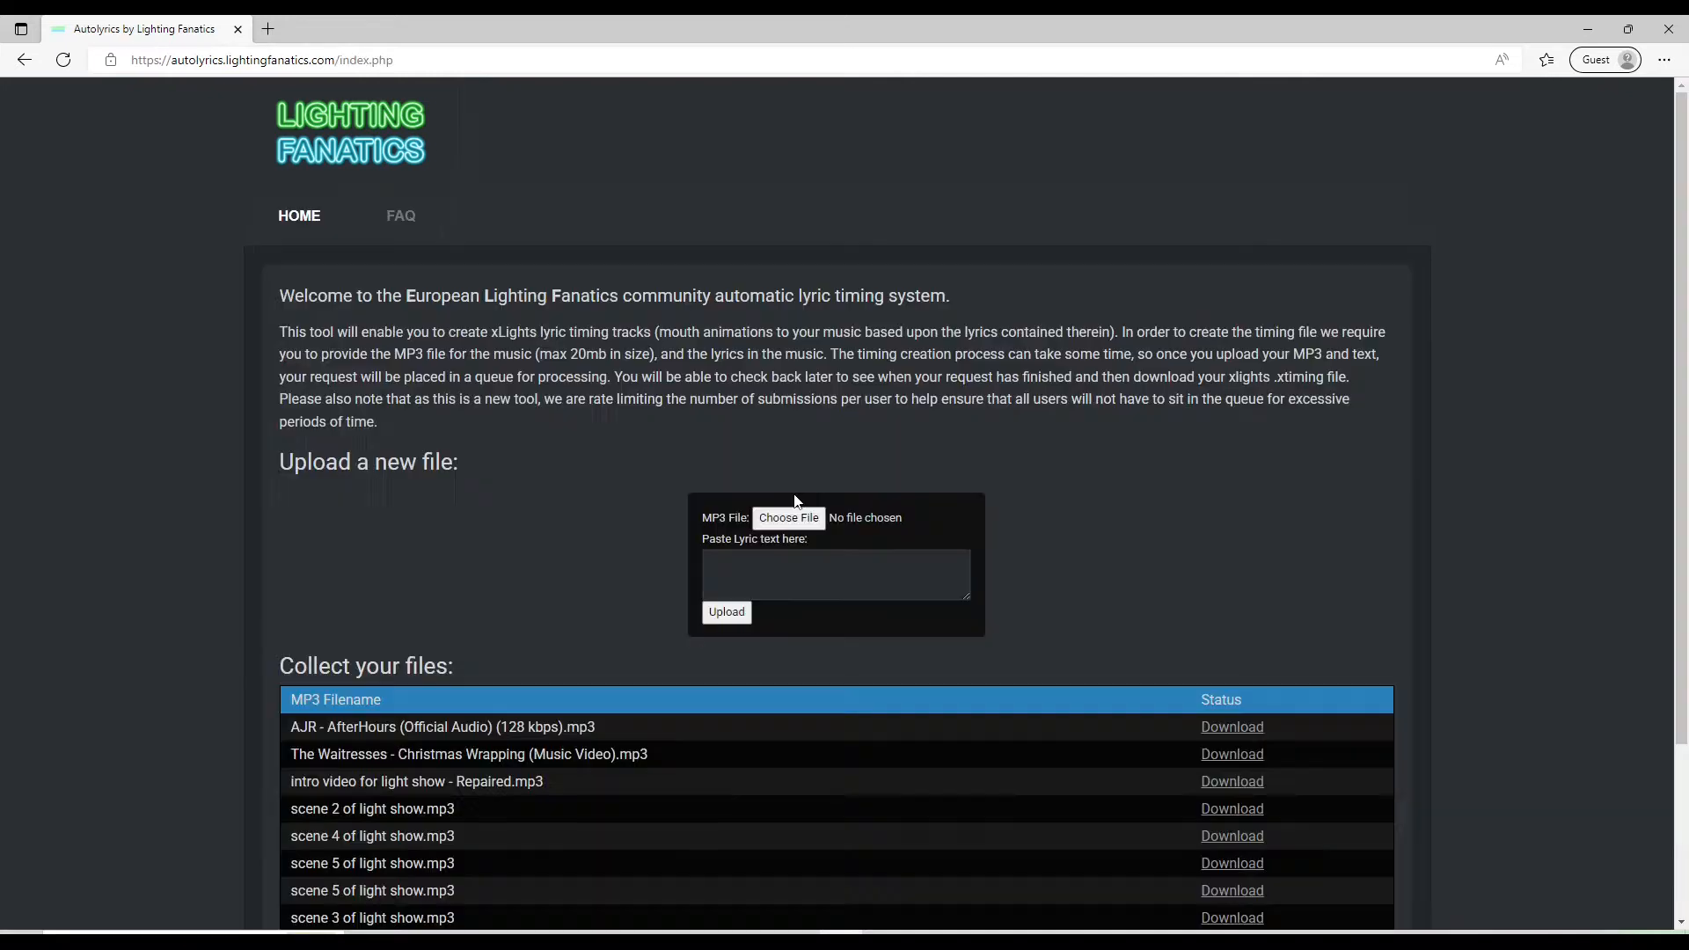
{"action": "scroll", "coordinate": [721, 536], "scroll_direction": "down", "scroll_amount": 3}
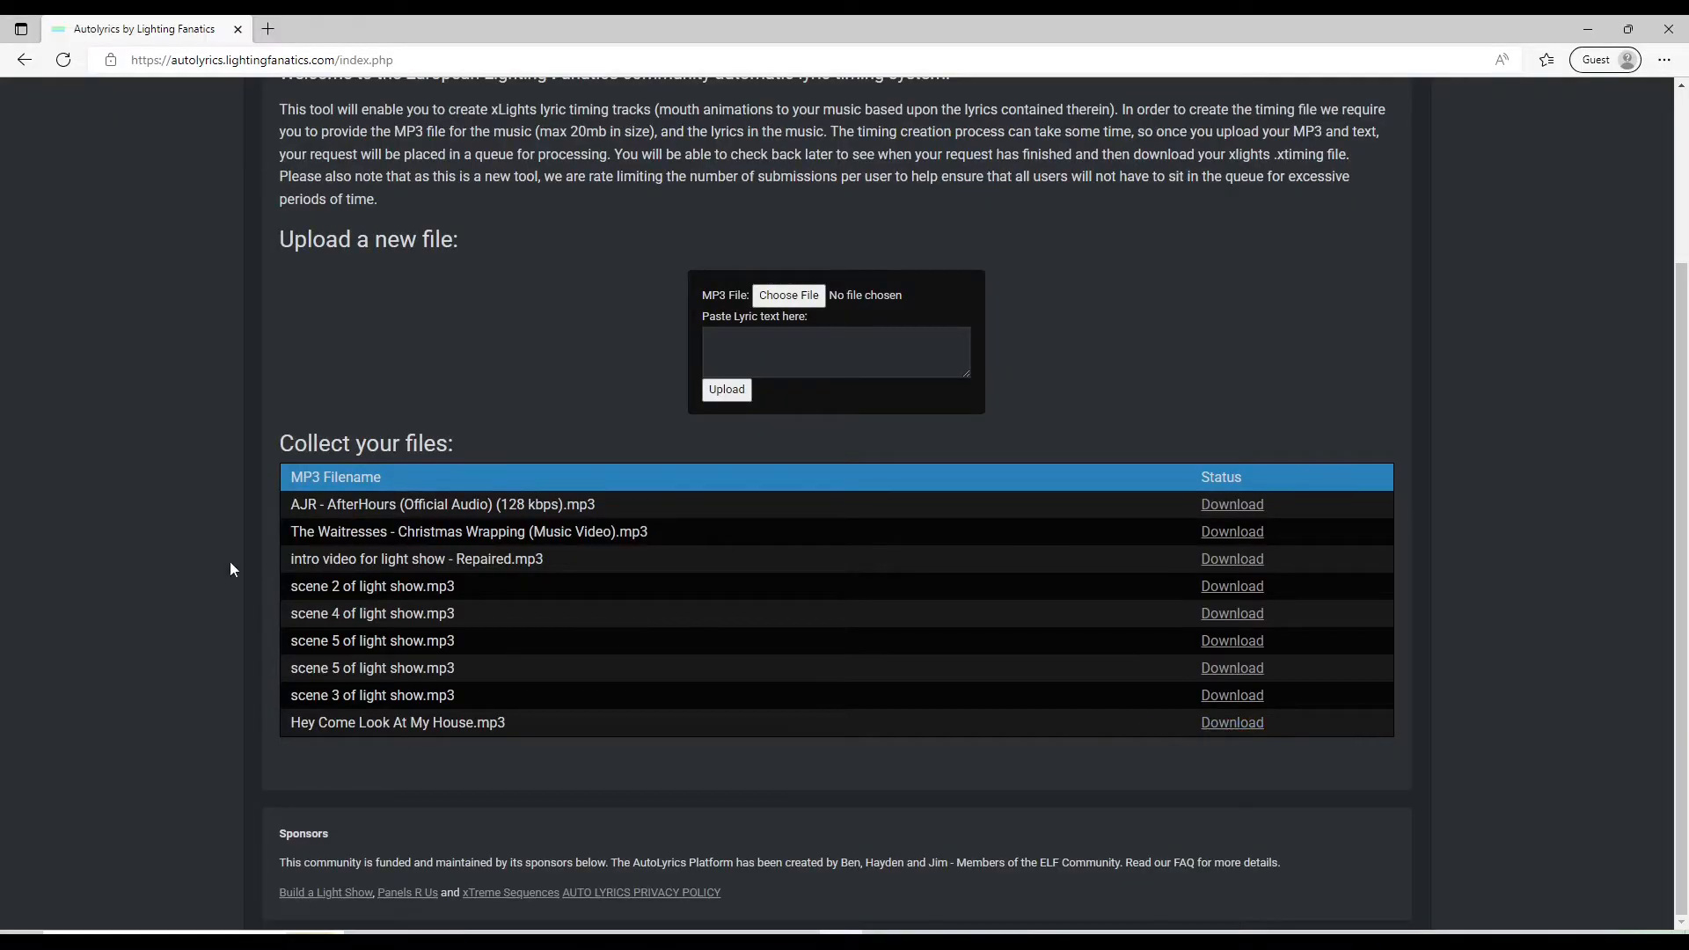
{"action": "left_click", "coordinate": [1213, 728]}
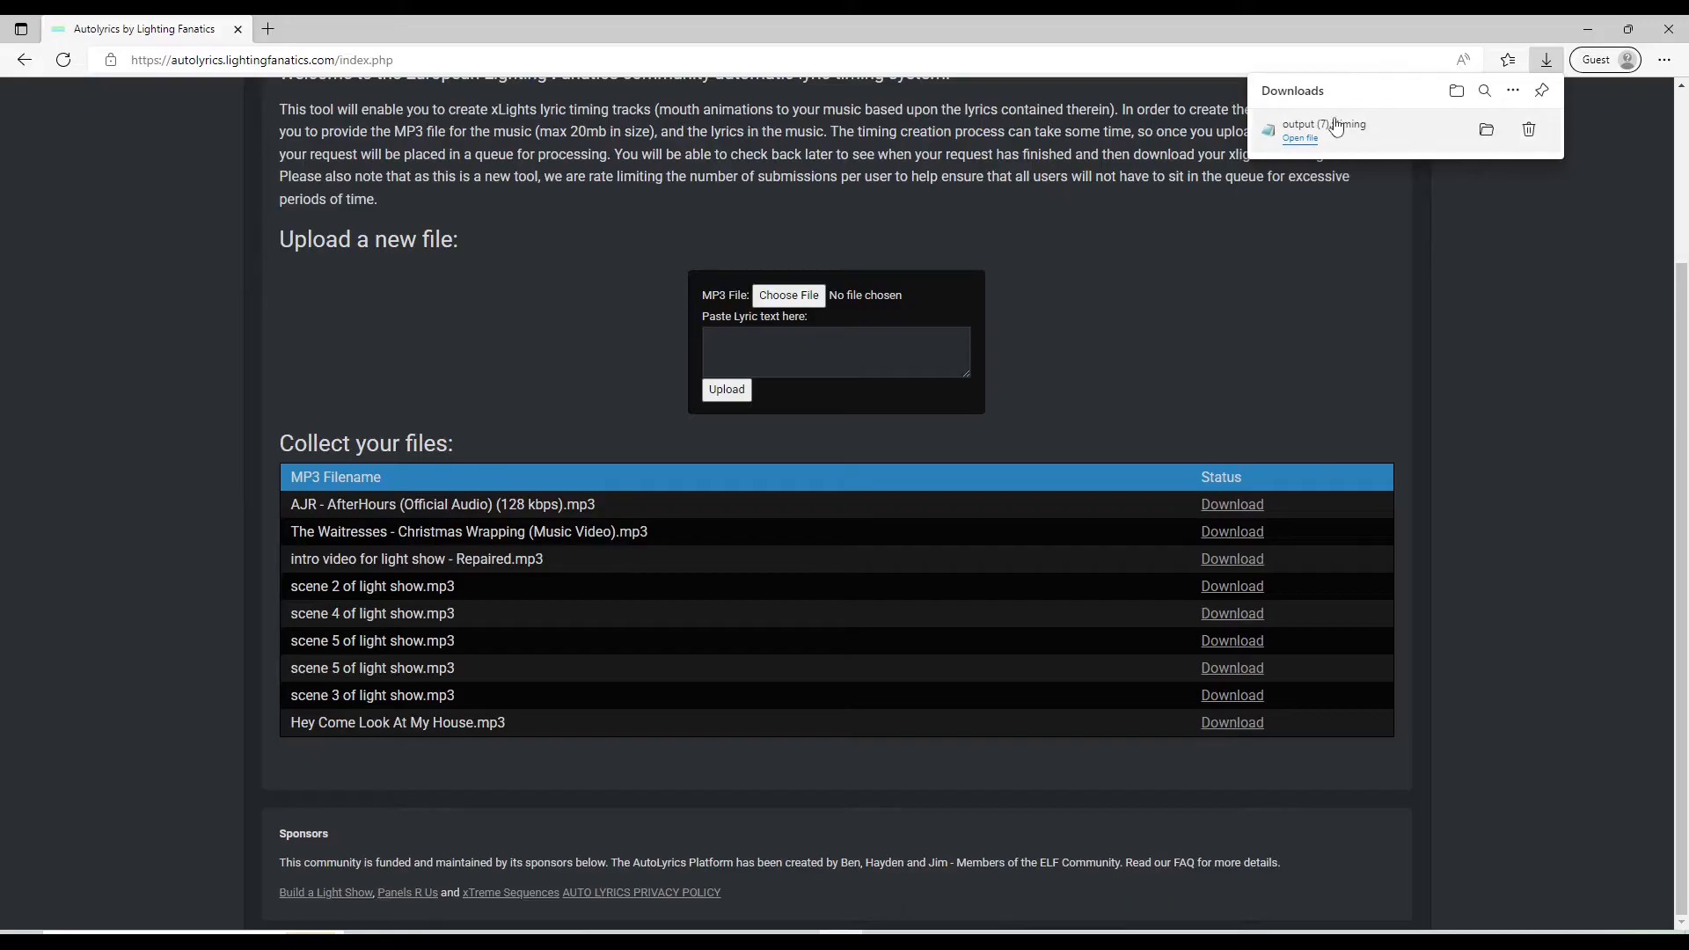
{"action": "mouse_move", "coordinate": [1343, 141]}
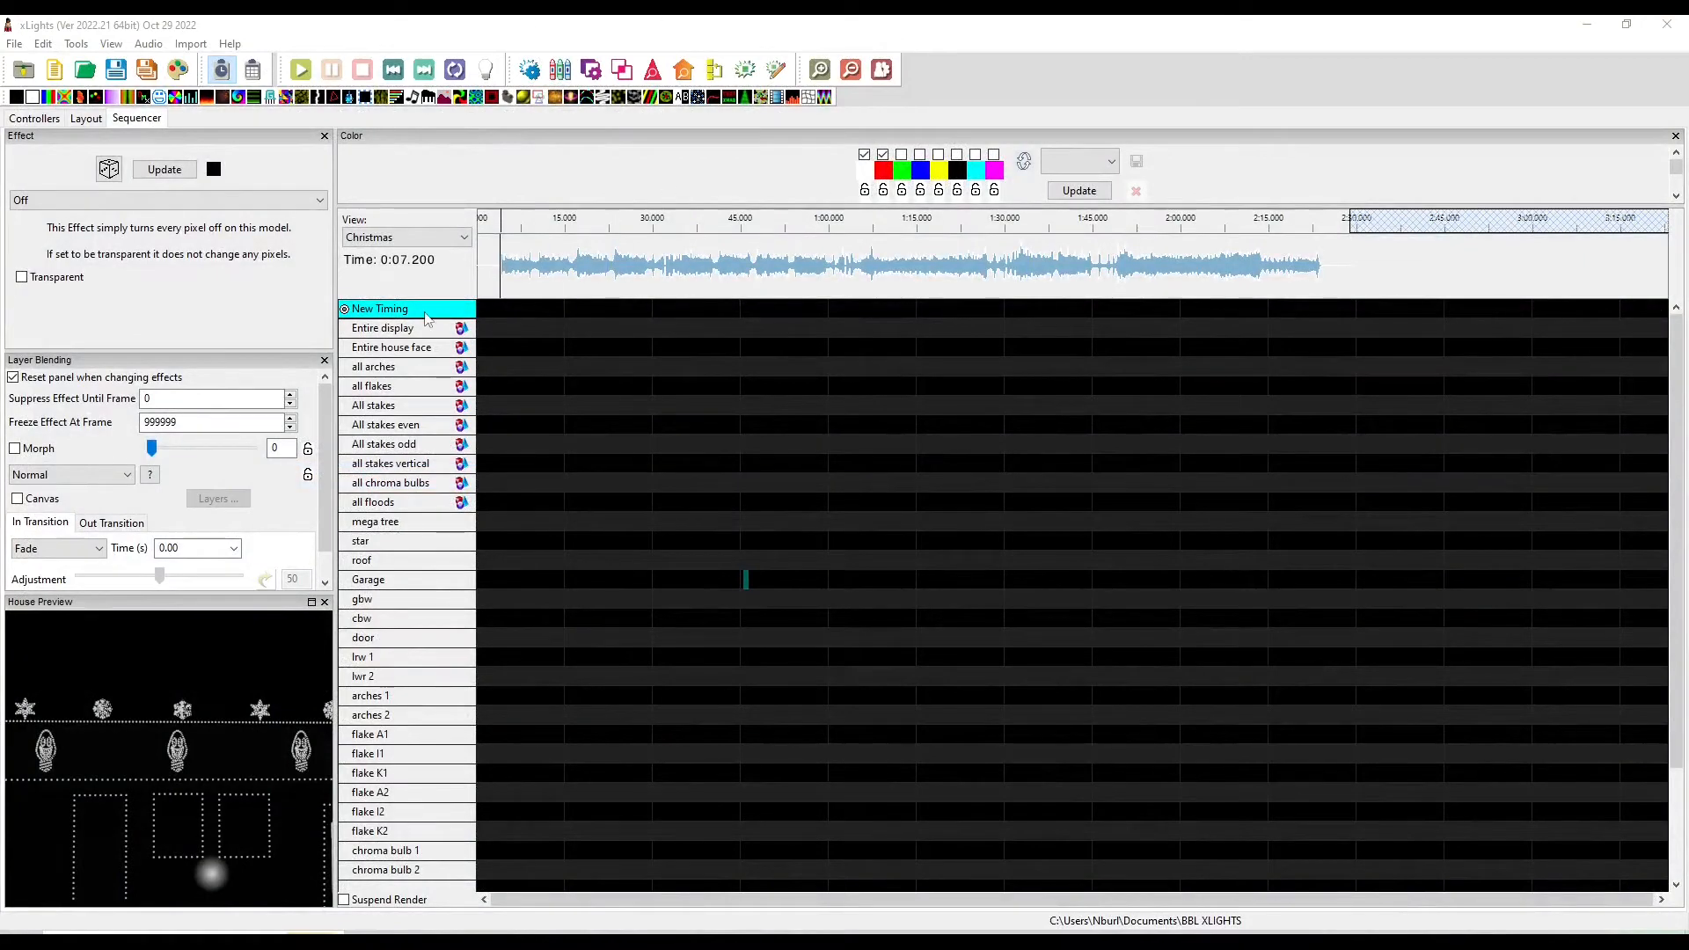
Import the downloaded timing file as a new timing track in the sequence
{"action": "right_click", "coordinate": [364, 315]}
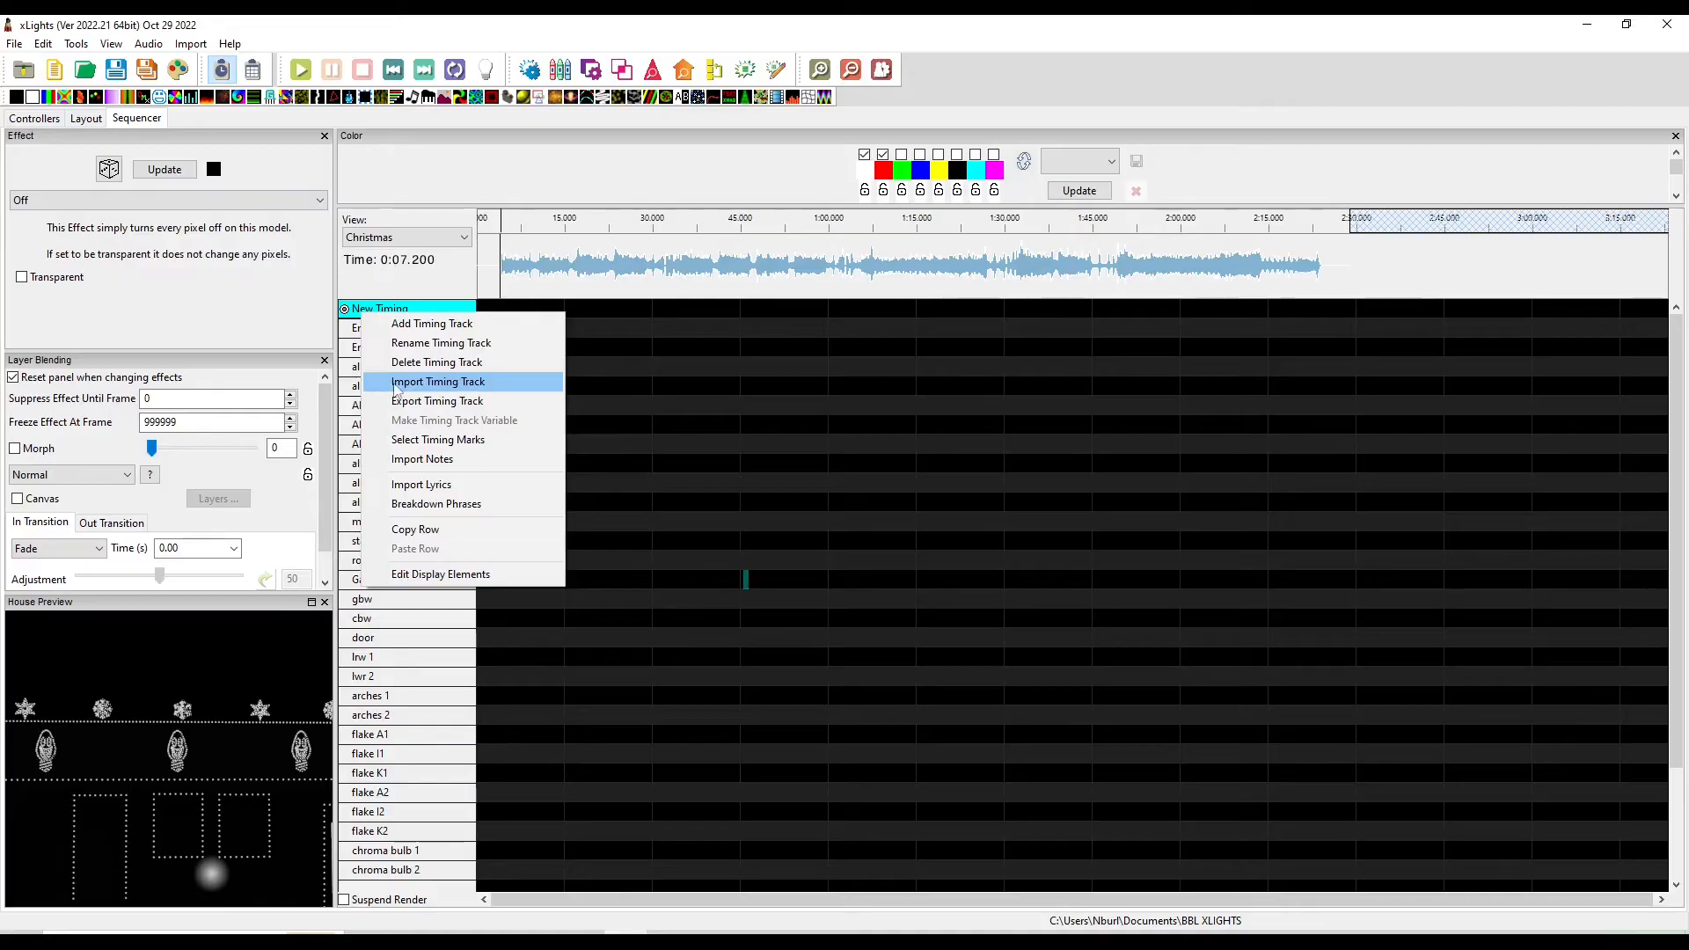
{"action": "left_click", "coordinate": [438, 384]}
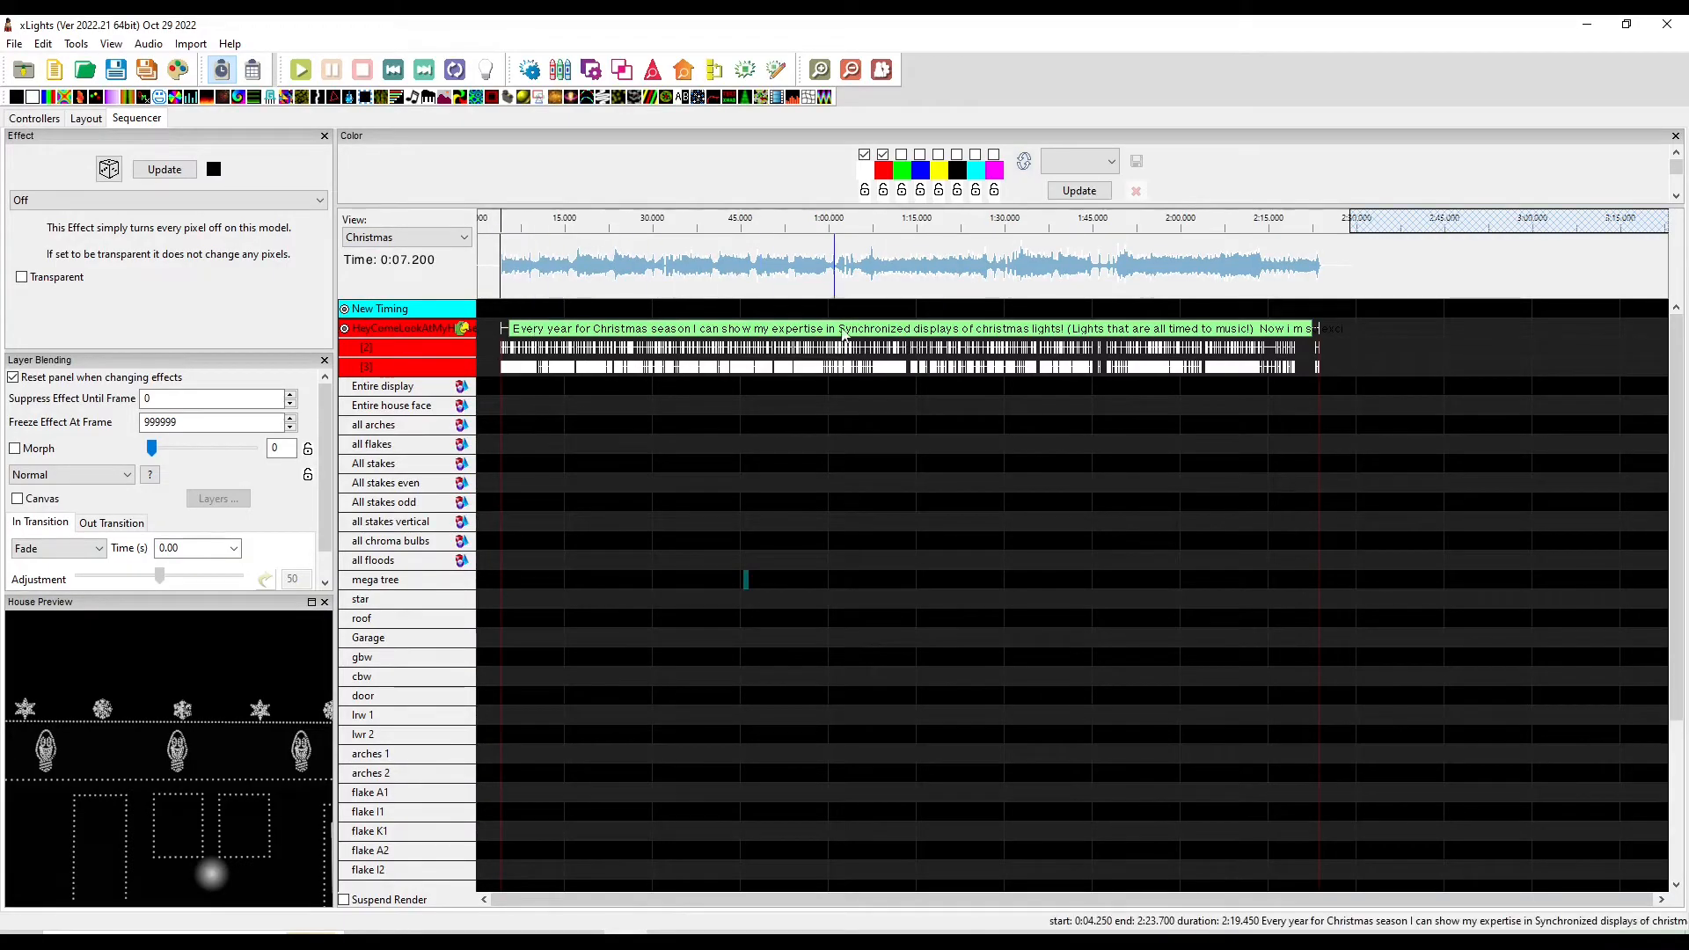
Zoom into the timeline and inspect the imported lyric phrases, words and phonemes
{"action": "scroll", "coordinate": [830, 387], "scroll_direction": "up", "scroll_amount": 6}
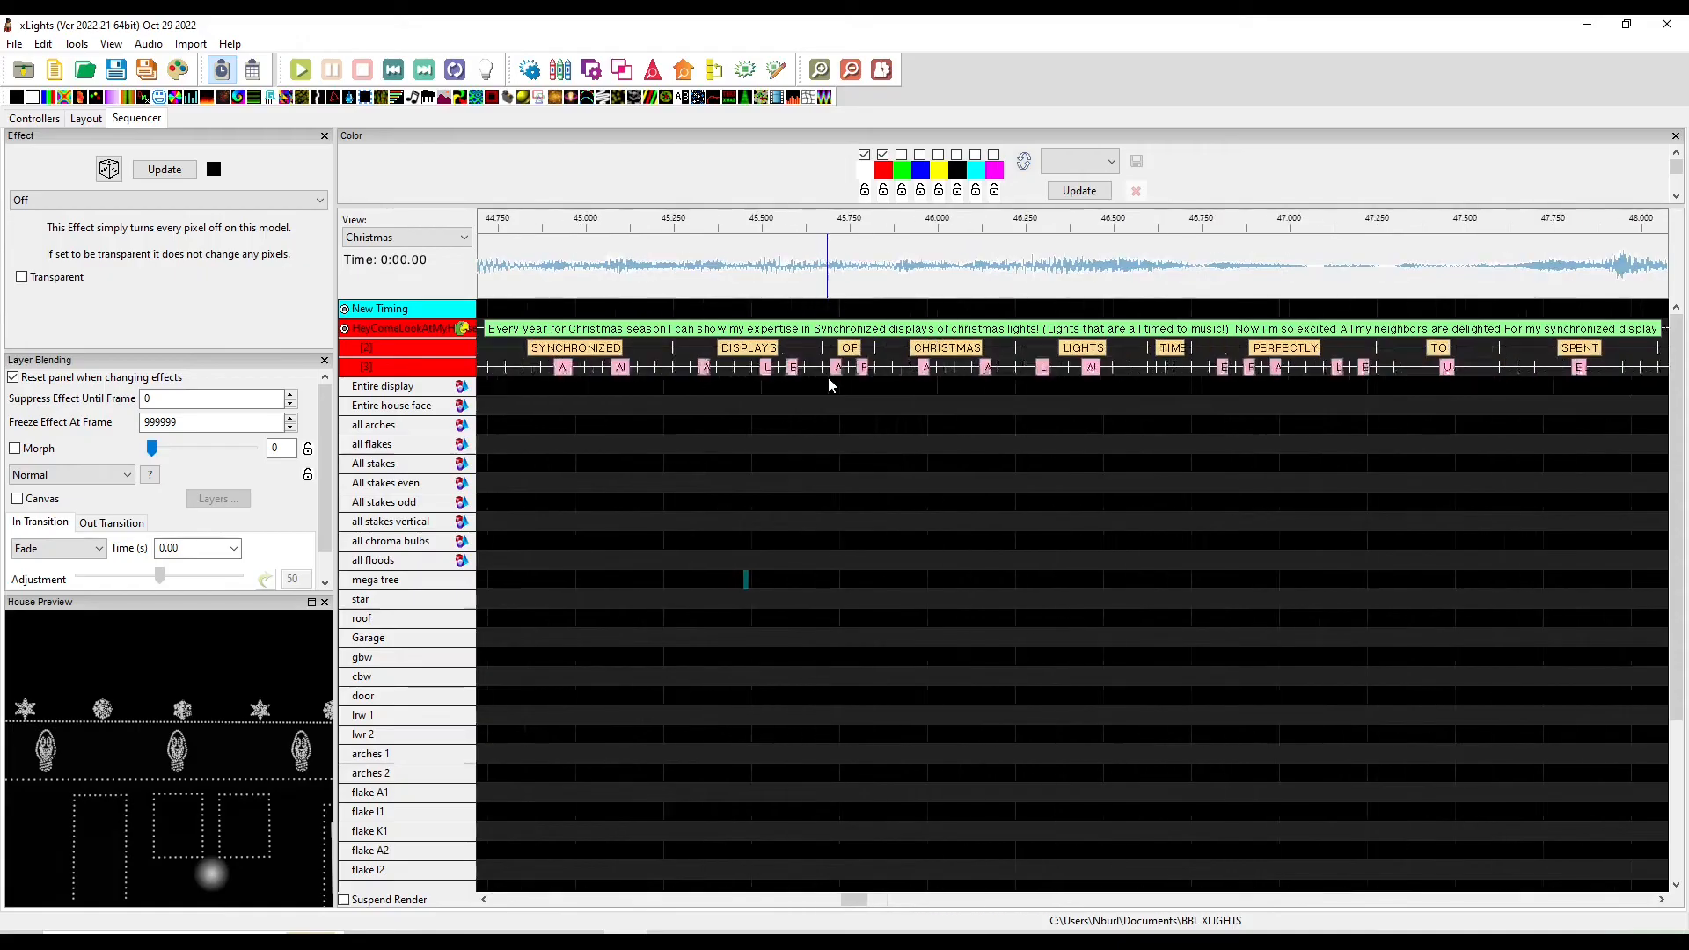
{"action": "left_click_drag", "start_coordinate": [847, 895], "coordinate": [771, 896]}
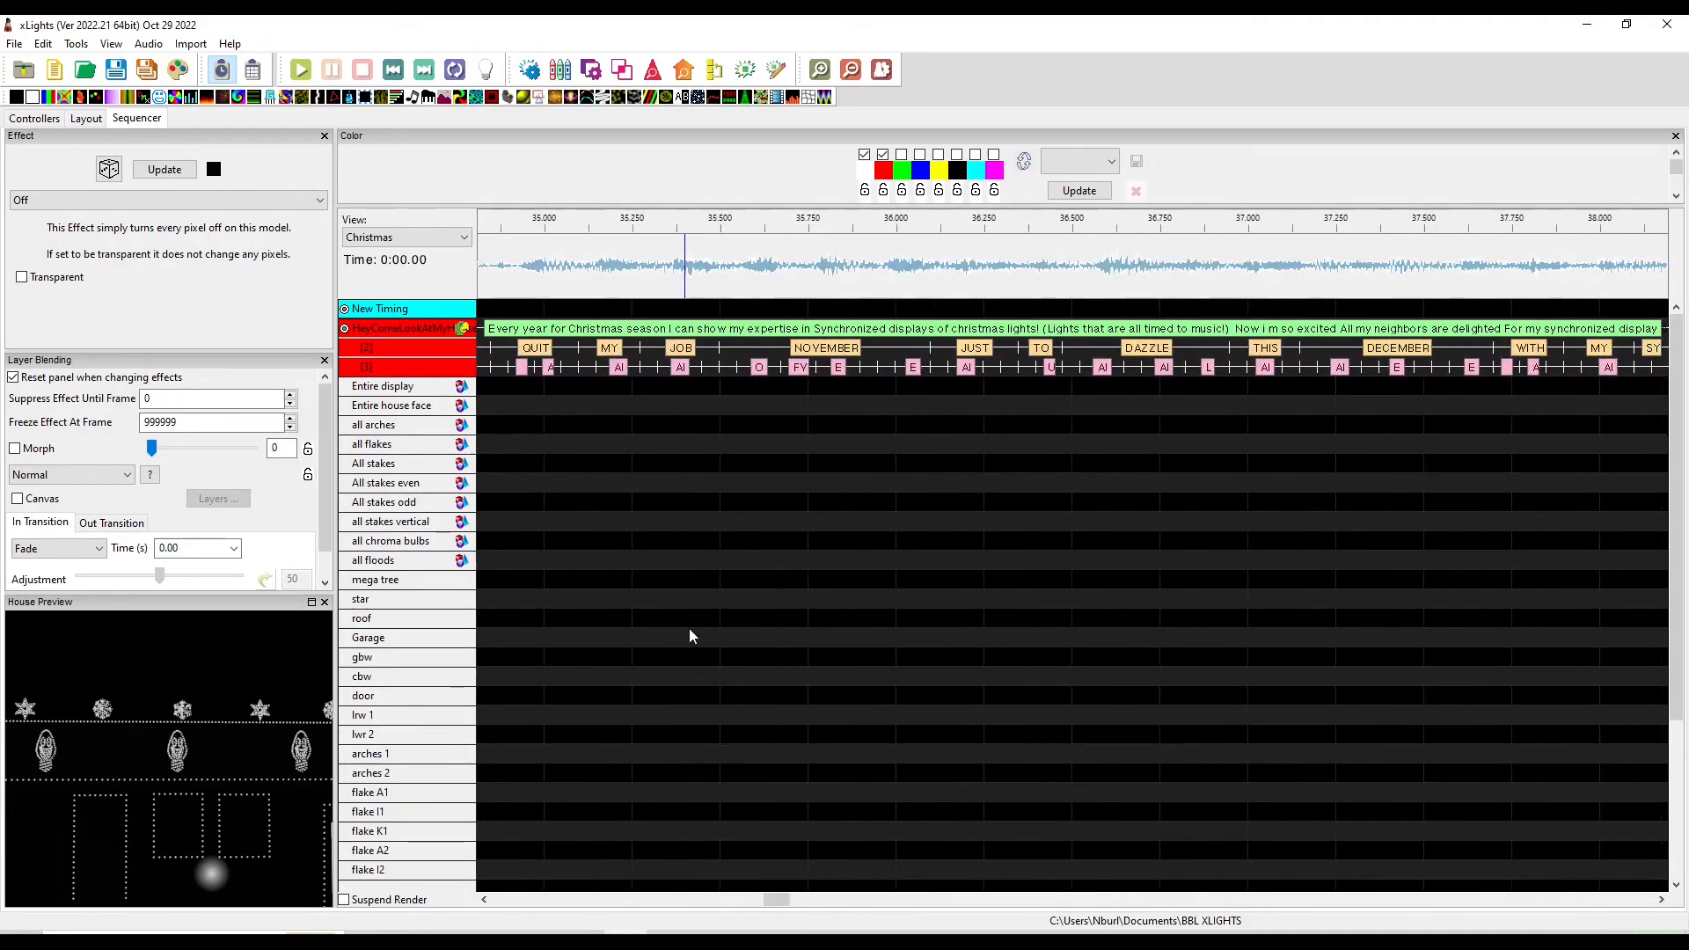
{"action": "scroll", "coordinate": [688, 642], "scroll_direction": "down", "scroll_amount": 4}
{"action": "scroll", "coordinate": [783, 422], "scroll_direction": "up", "scroll_amount": 3}
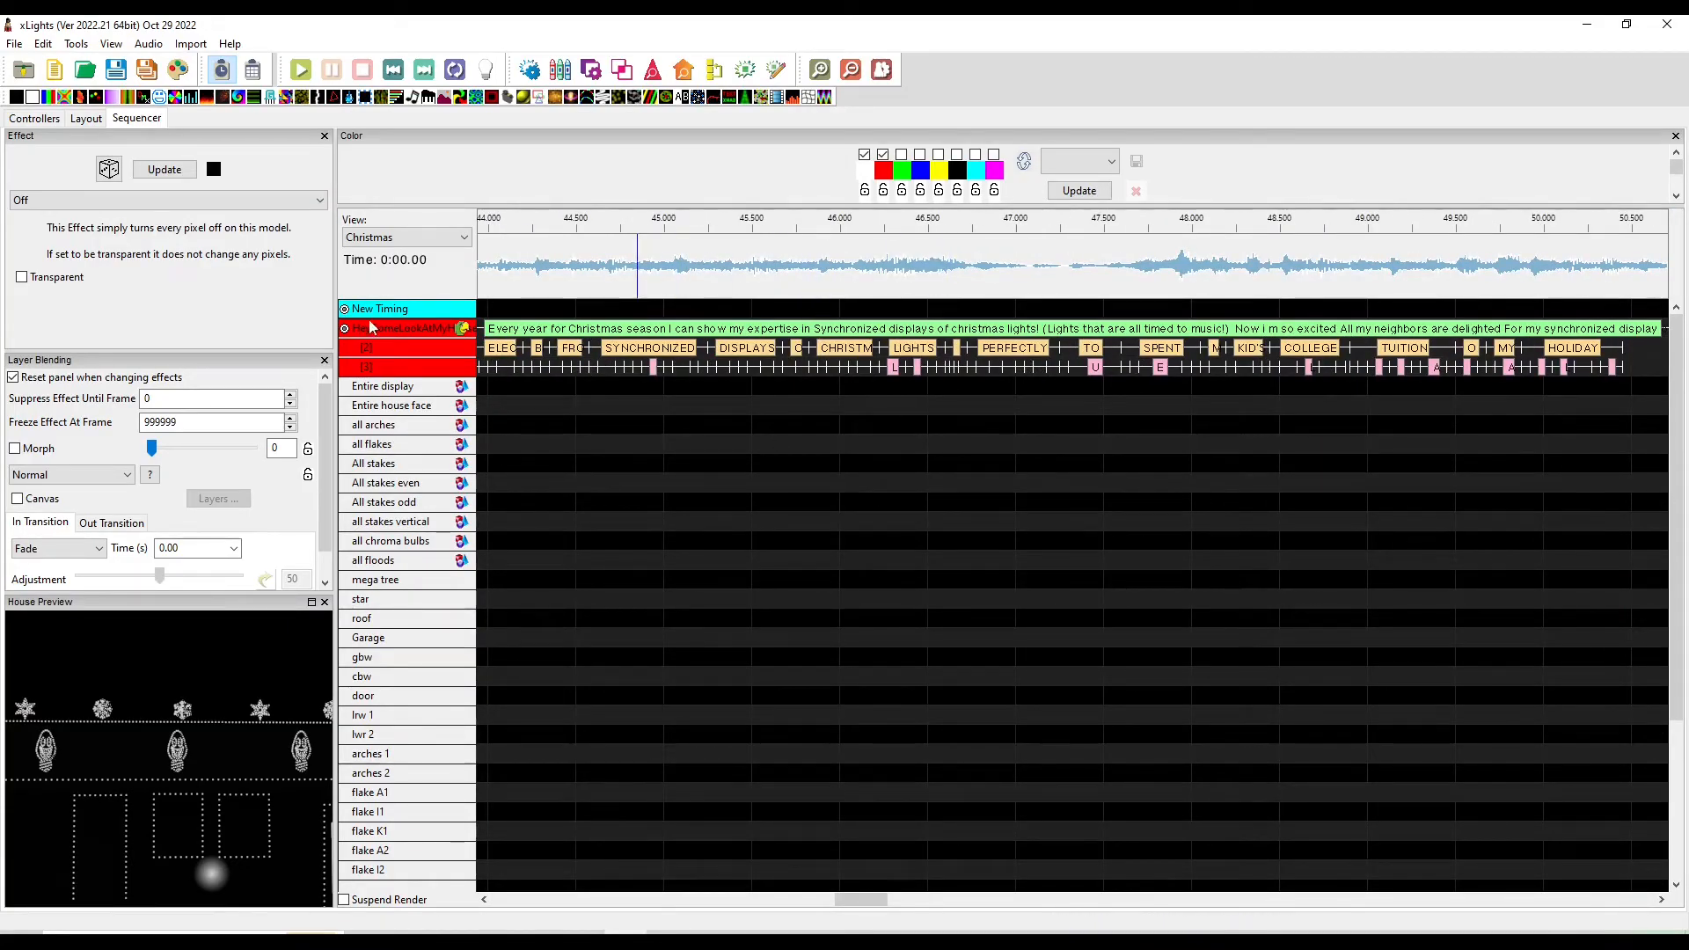
{"action": "scroll", "coordinate": [630, 411], "scroll_direction": "down", "scroll_amount": 5}
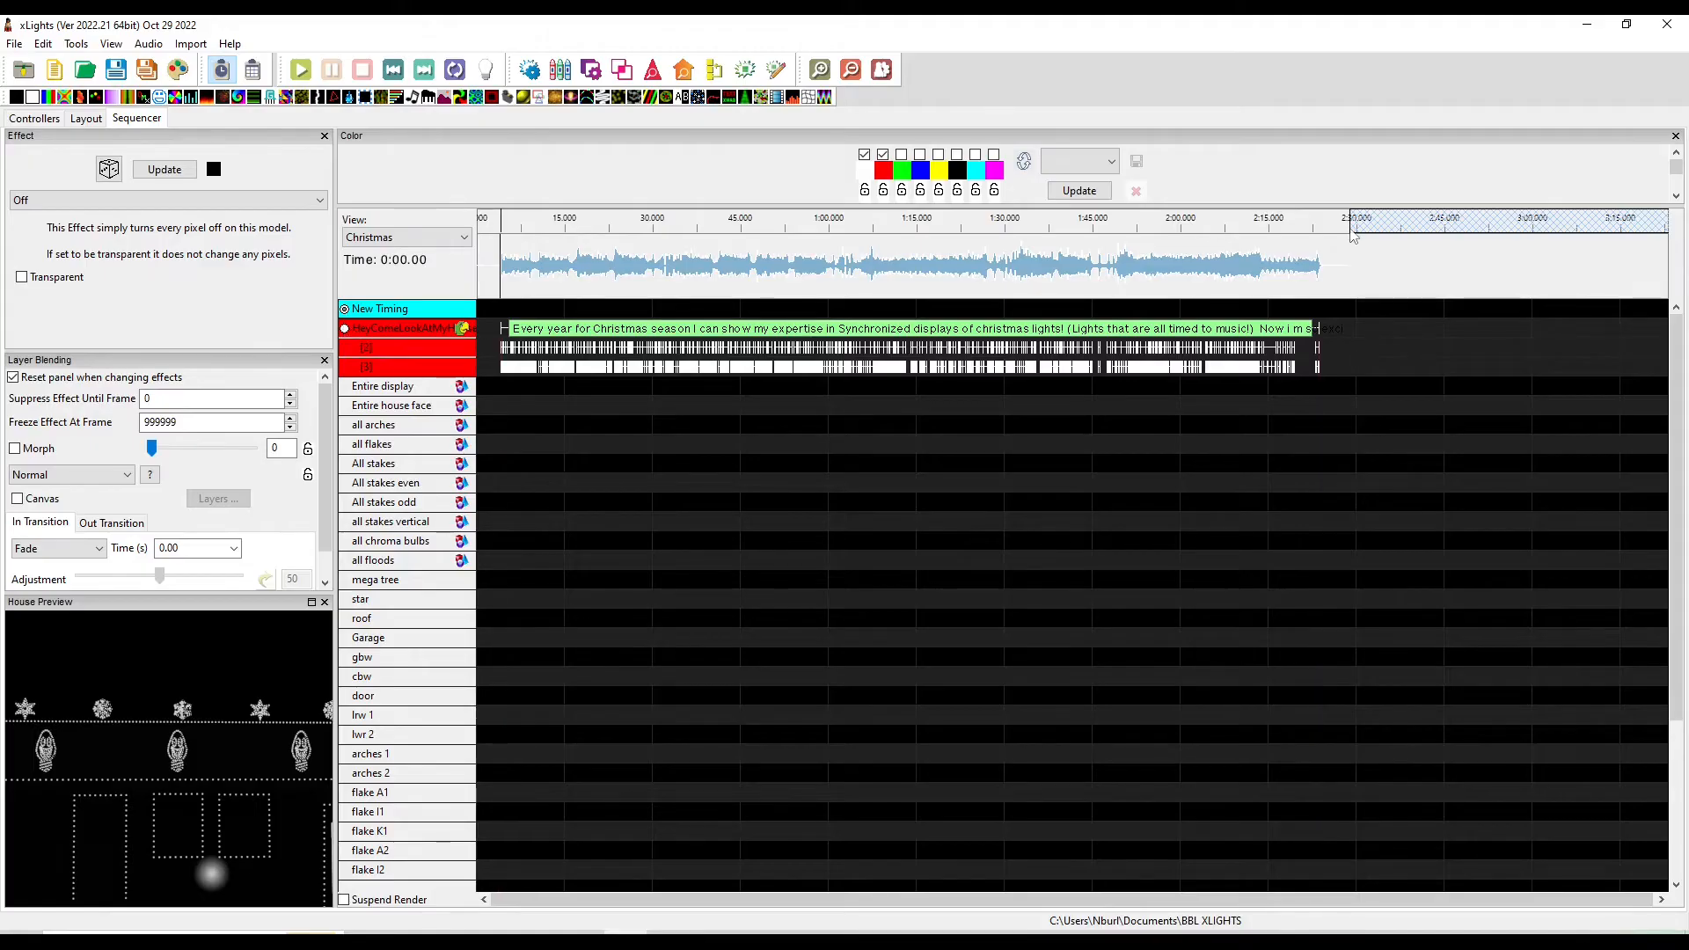
Place a Faces effect across the whole song on the chroma bulb 1 model
{"action": "scroll", "coordinate": [1352, 233], "scroll_direction": "up", "scroll_amount": 8}
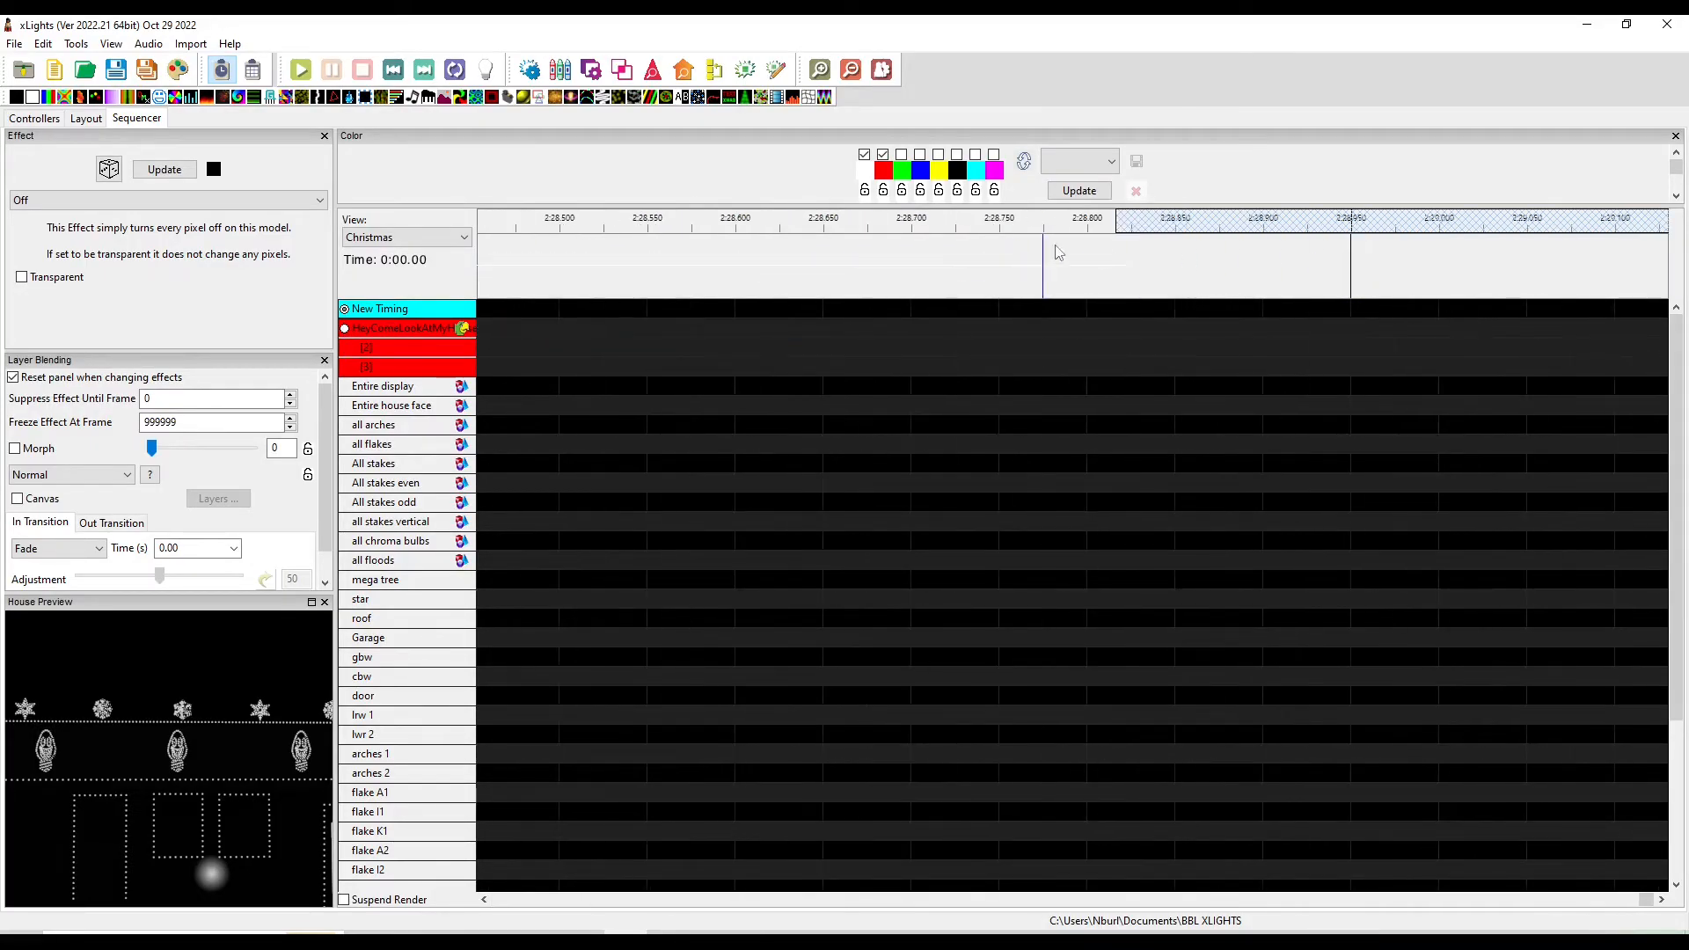
{"action": "scroll", "coordinate": [1094, 234], "scroll_direction": "down", "scroll_amount": 8}
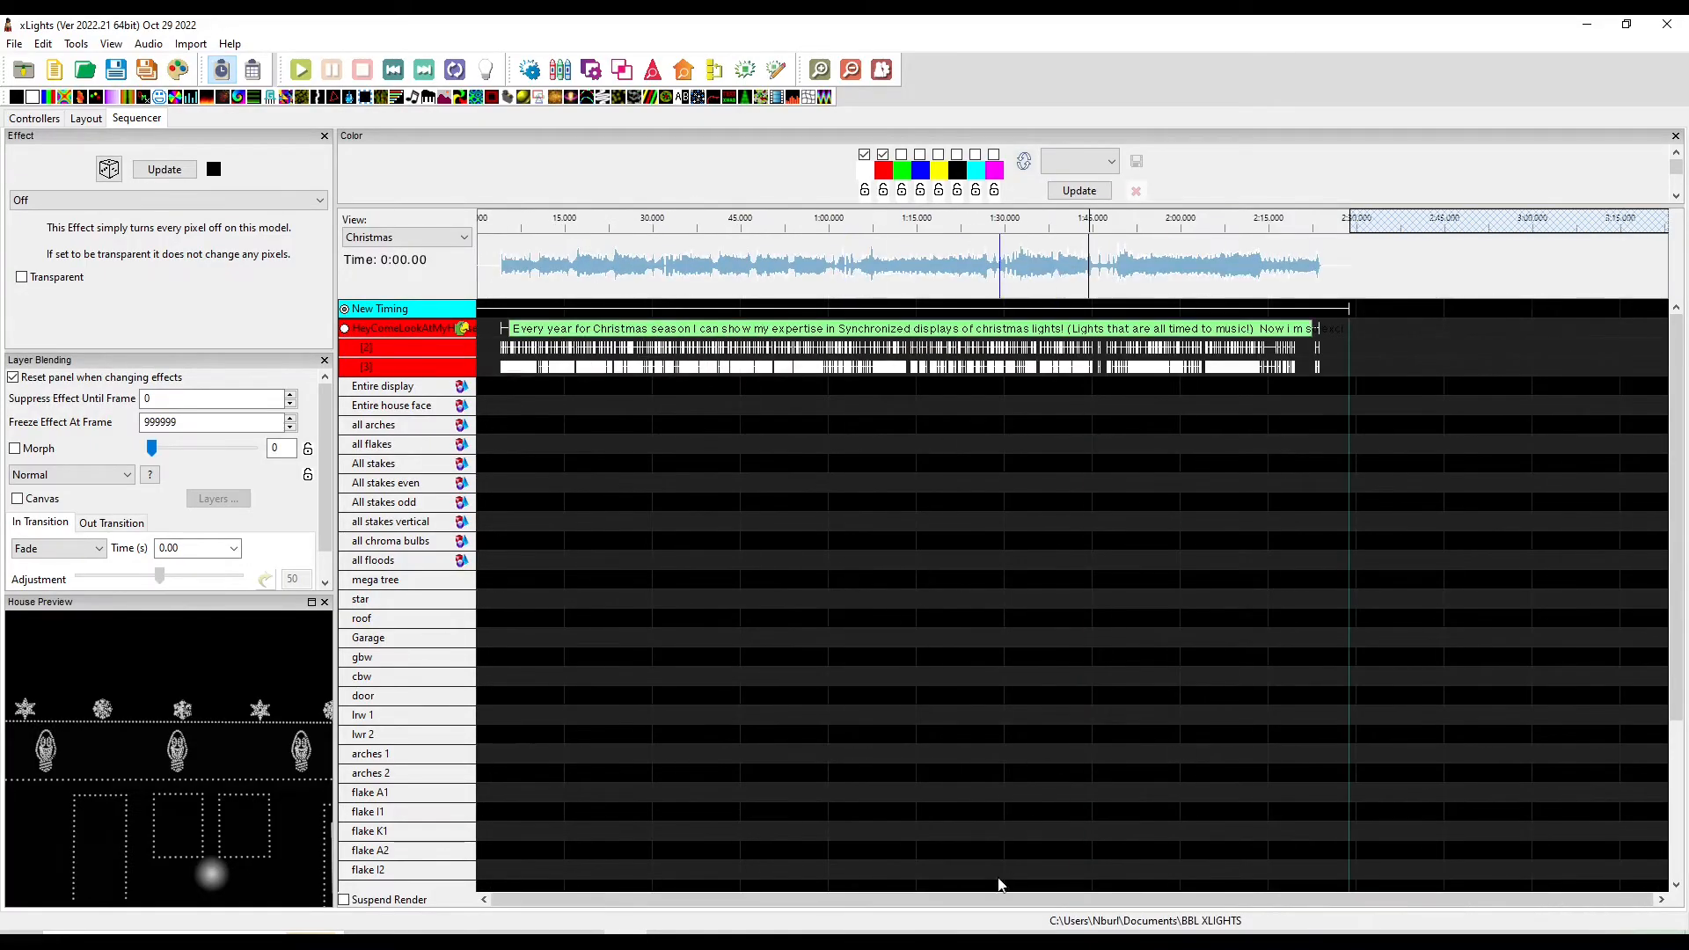
{"action": "scroll", "coordinate": [460, 485], "scroll_direction": "down", "scroll_amount": 2}
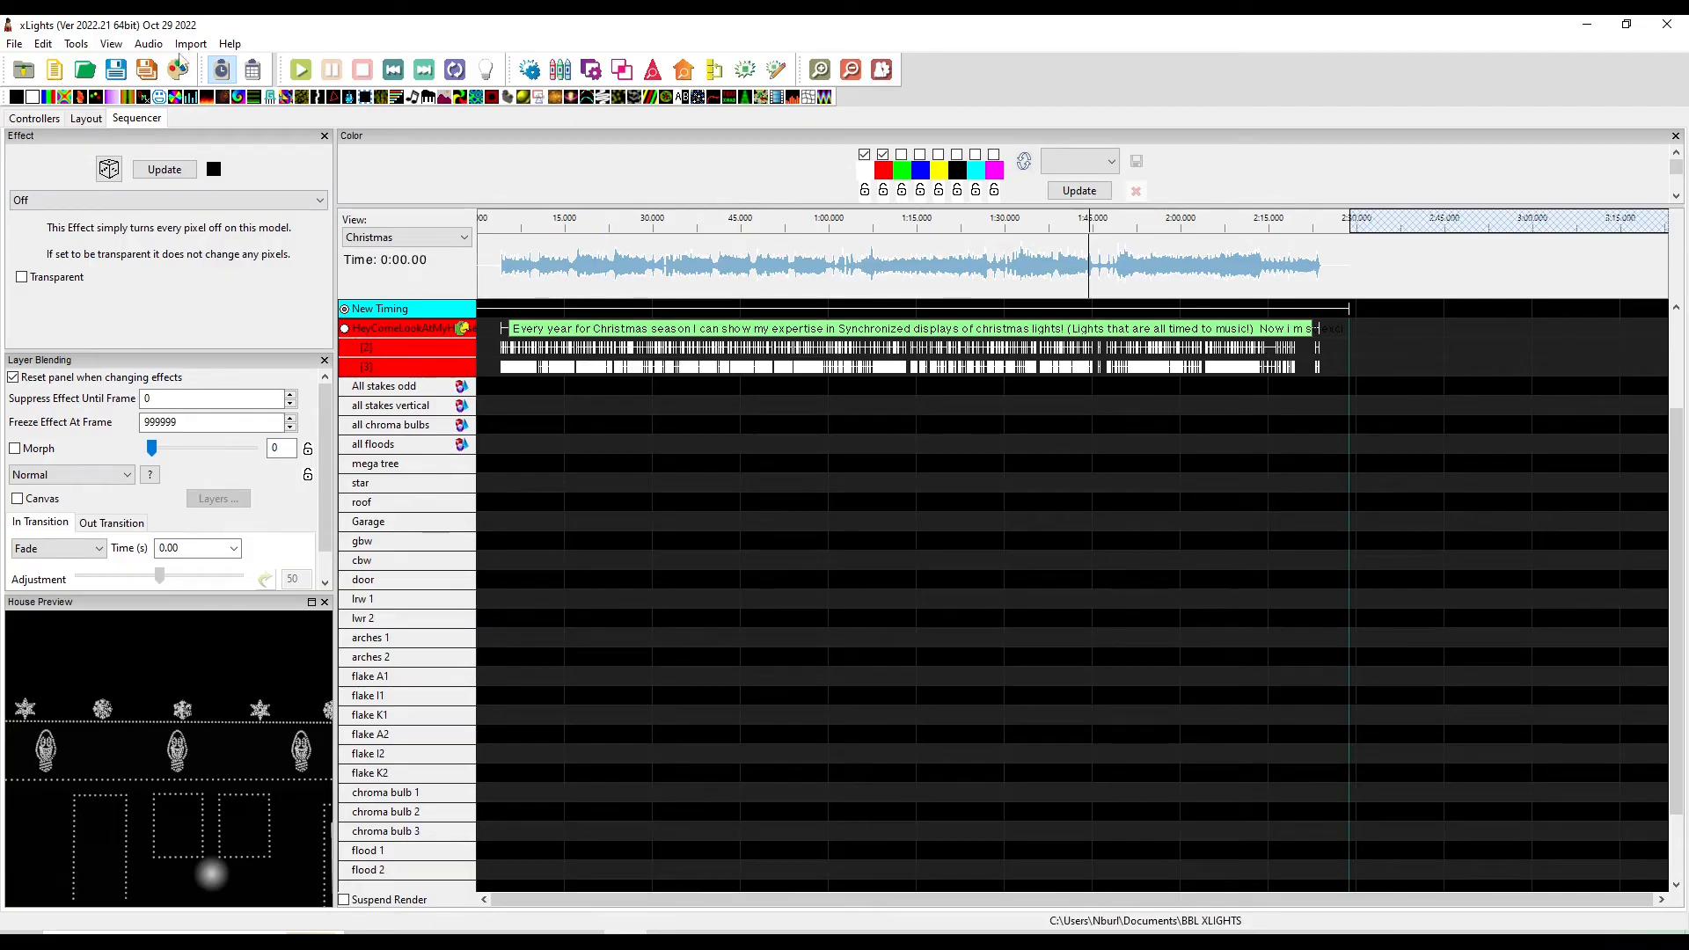
{"action": "left_click_drag", "start_coordinate": [158, 103], "coordinate": [490, 794]}
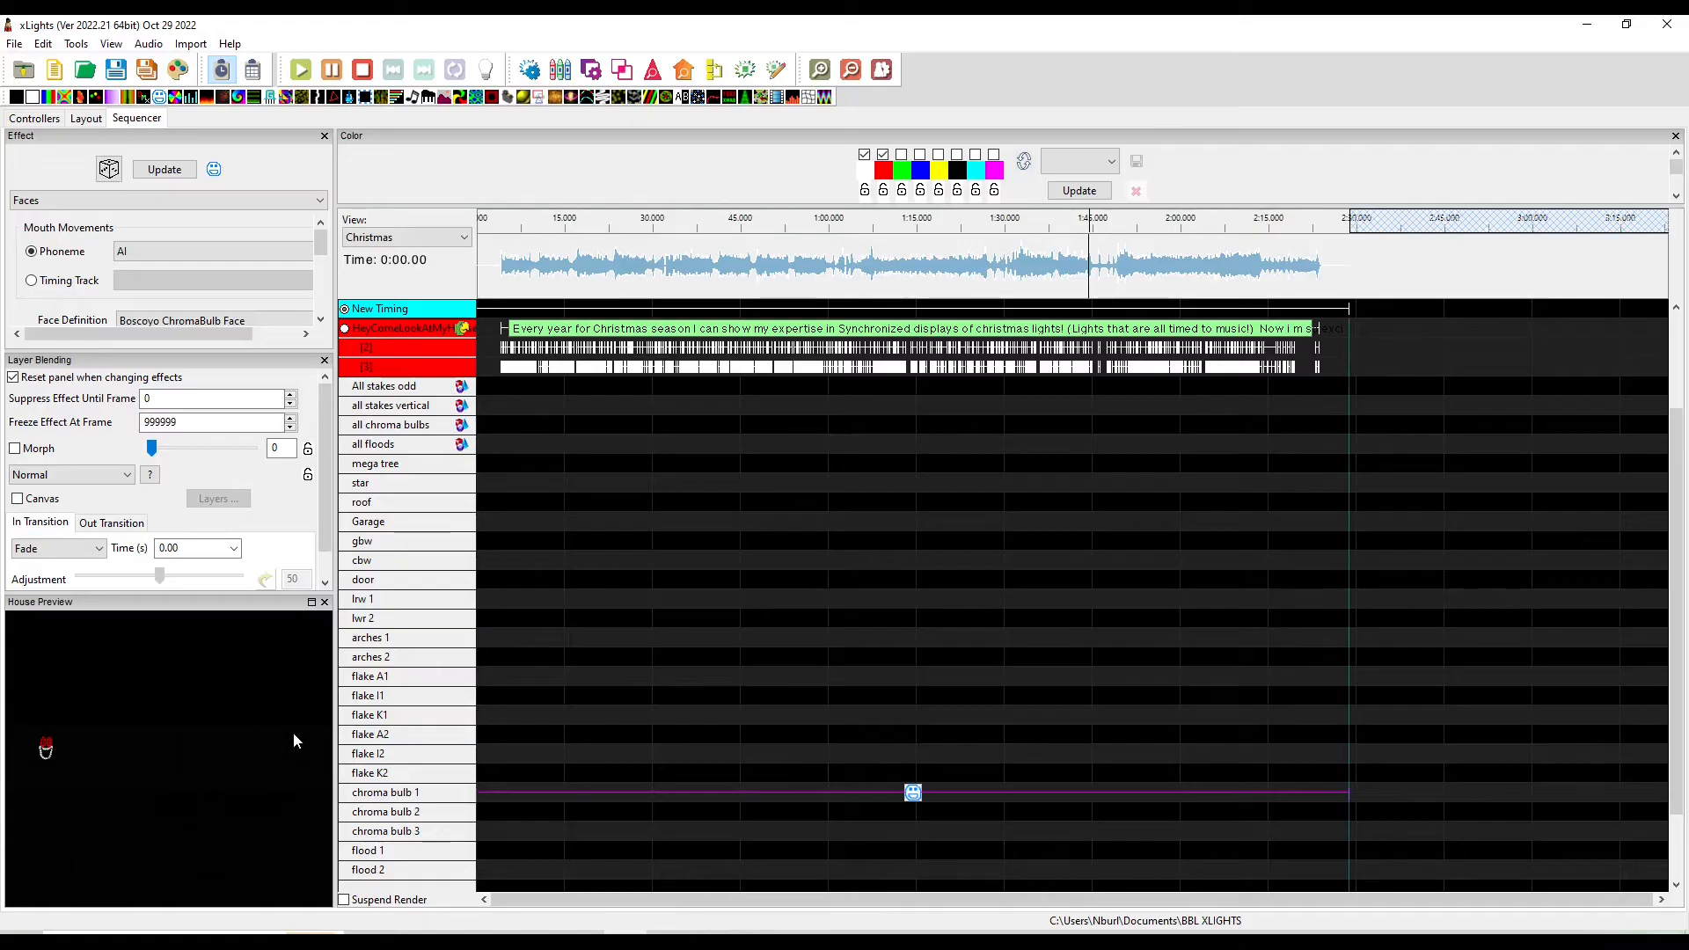
Switch the Faces effect's mouth movements to use the HeyComeLookAtMyHouse timing track
{"action": "left_click", "coordinate": [124, 252]}
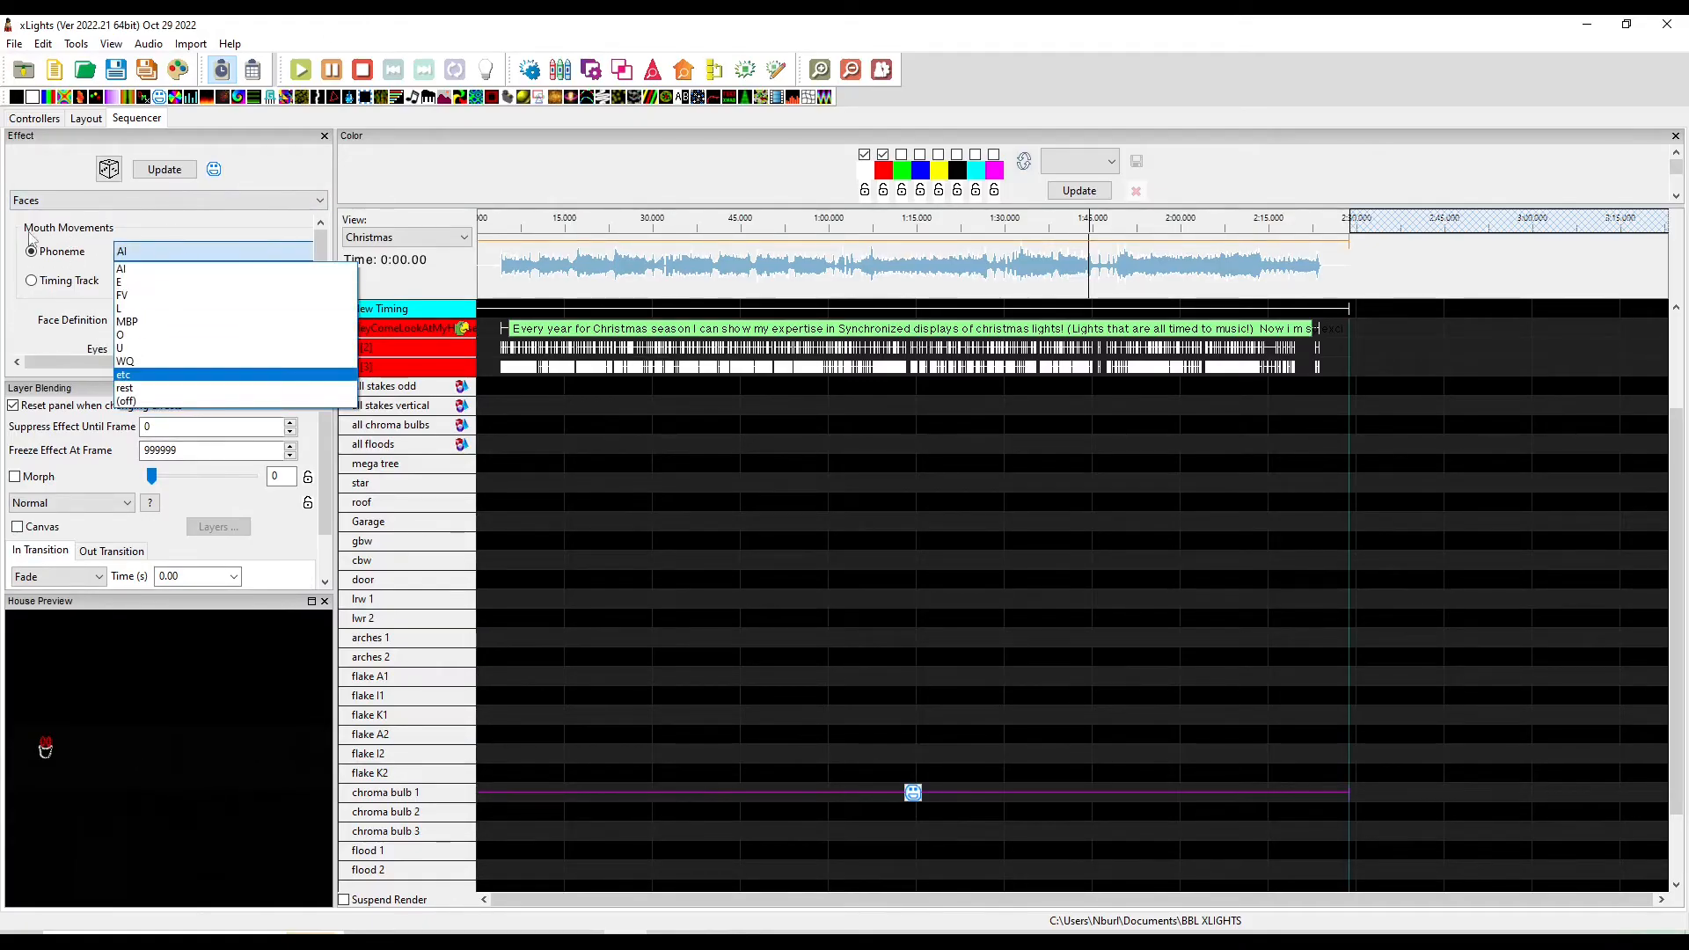
{"action": "left_click", "coordinate": [33, 281]}
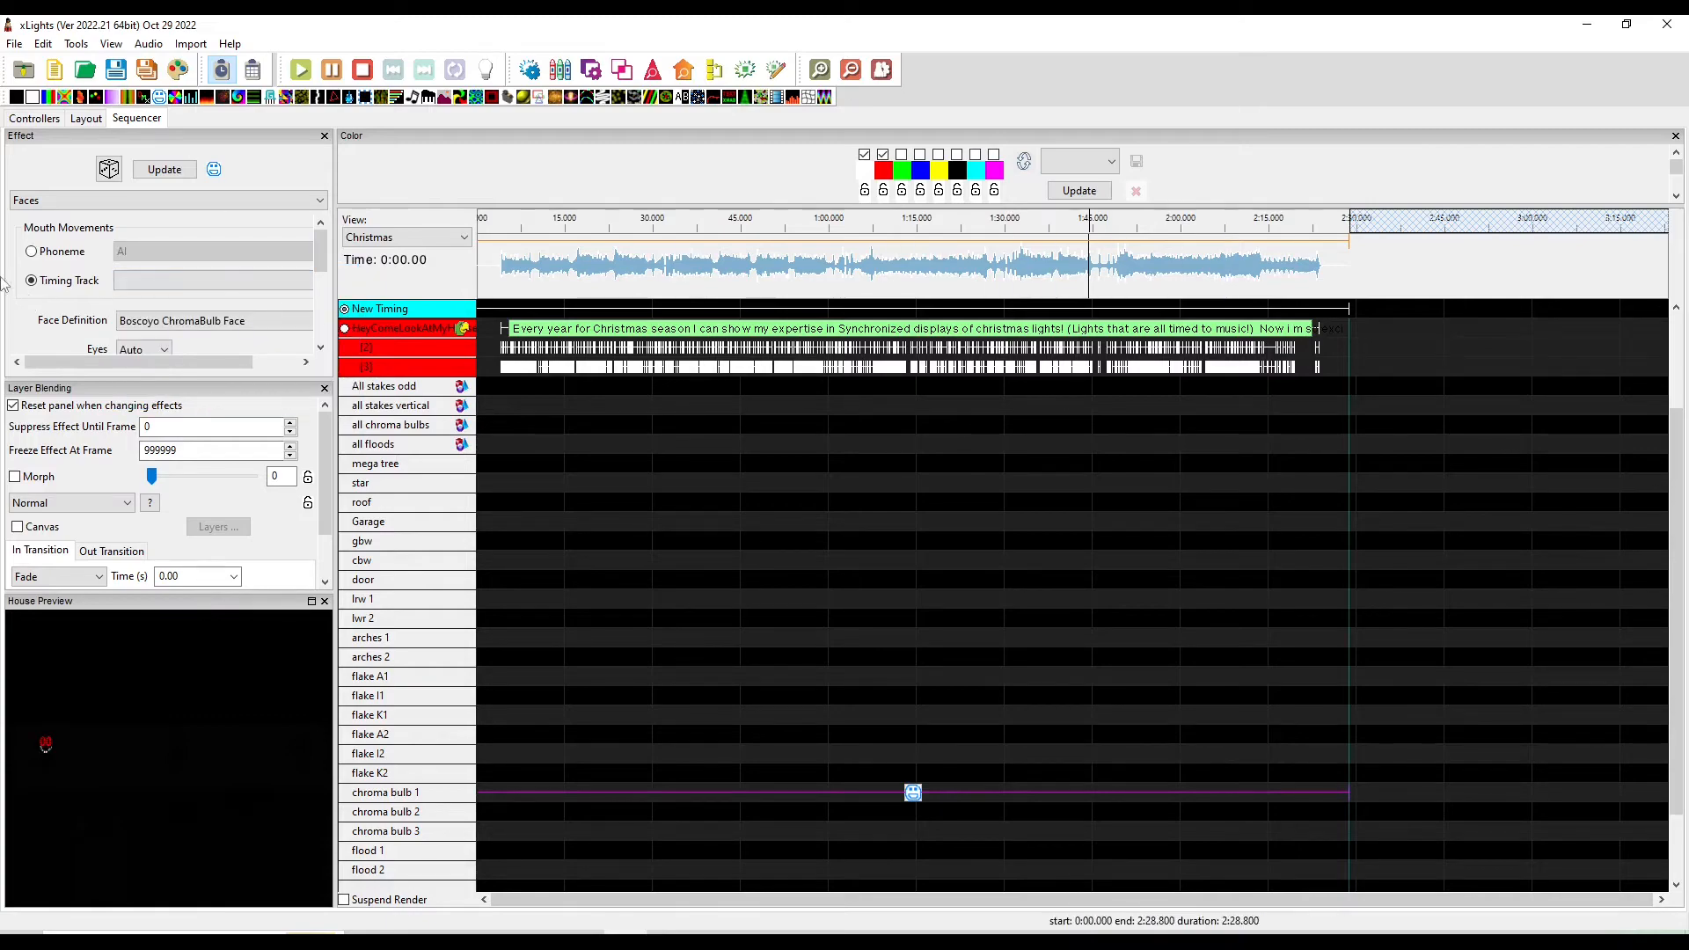
{"action": "left_click", "coordinate": [150, 280]}
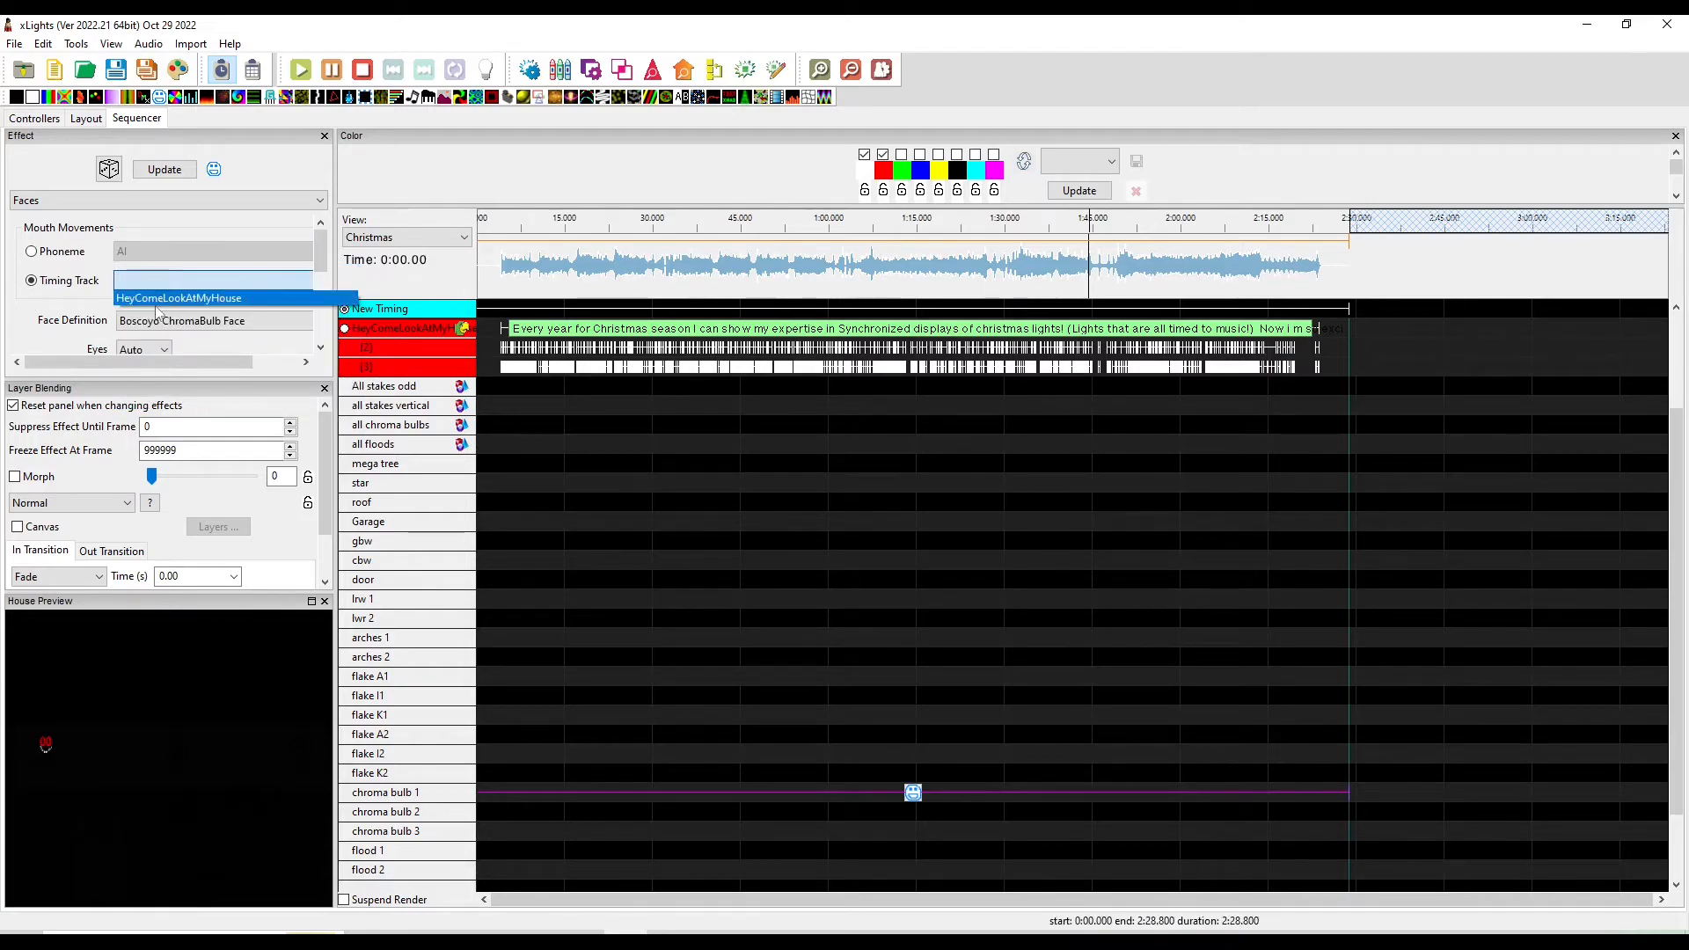
{"action": "left_click", "coordinate": [137, 299]}
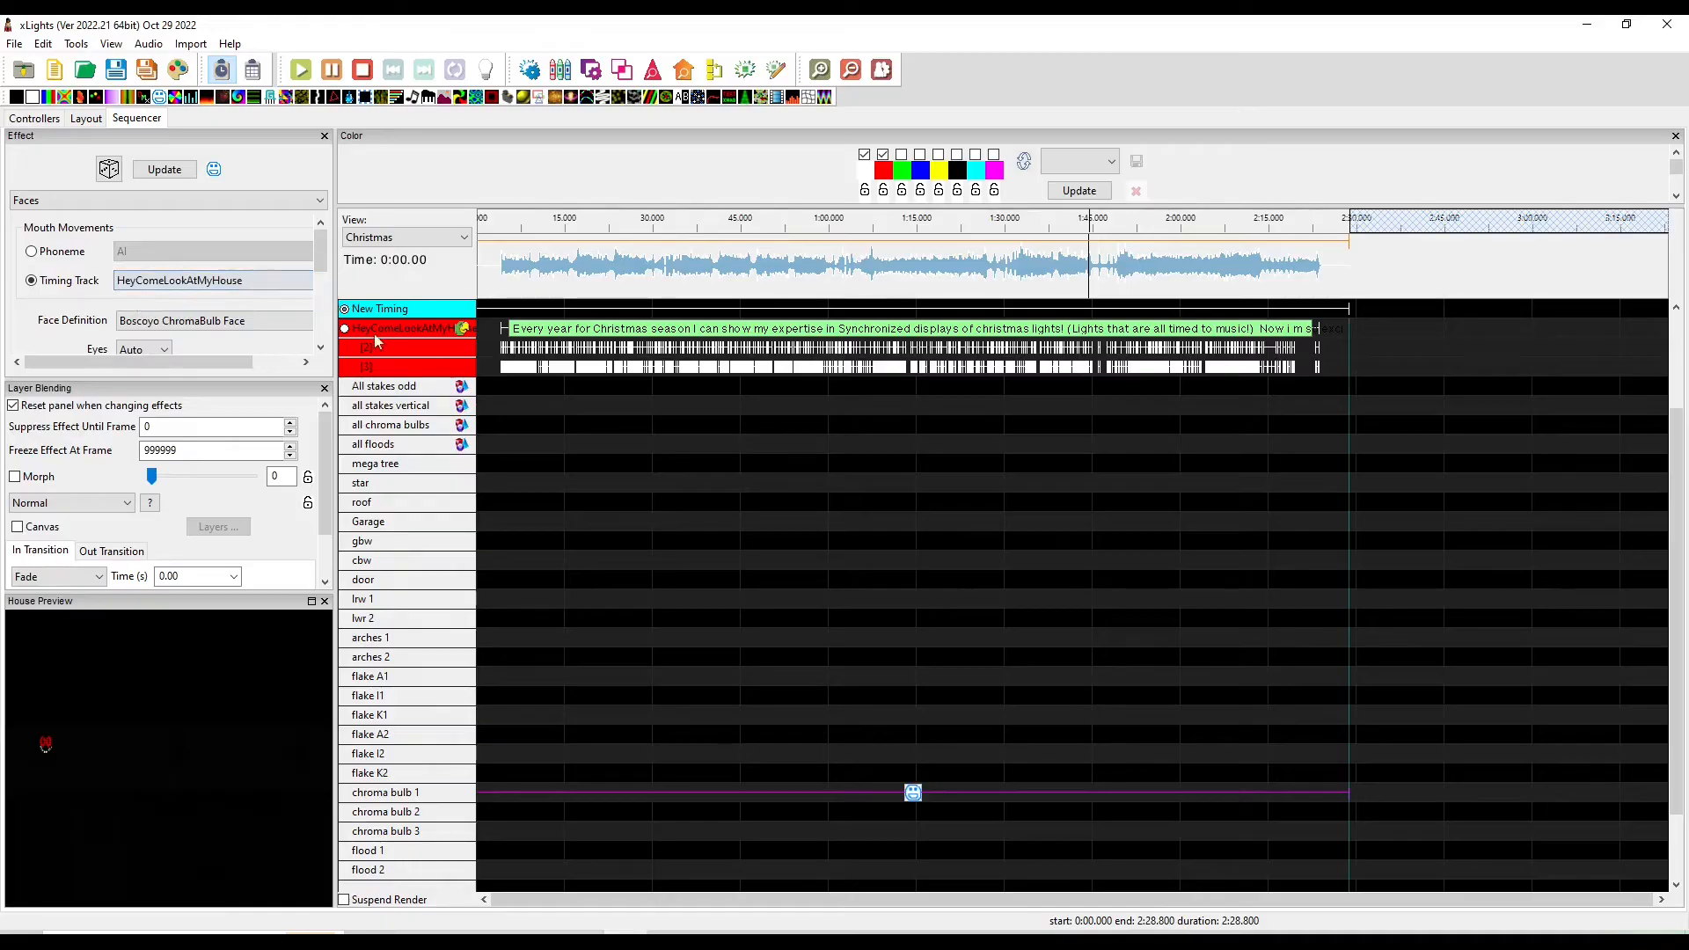
Load a color palette for the effect and open the model preview
{"action": "left_click", "coordinate": [1081, 161]}
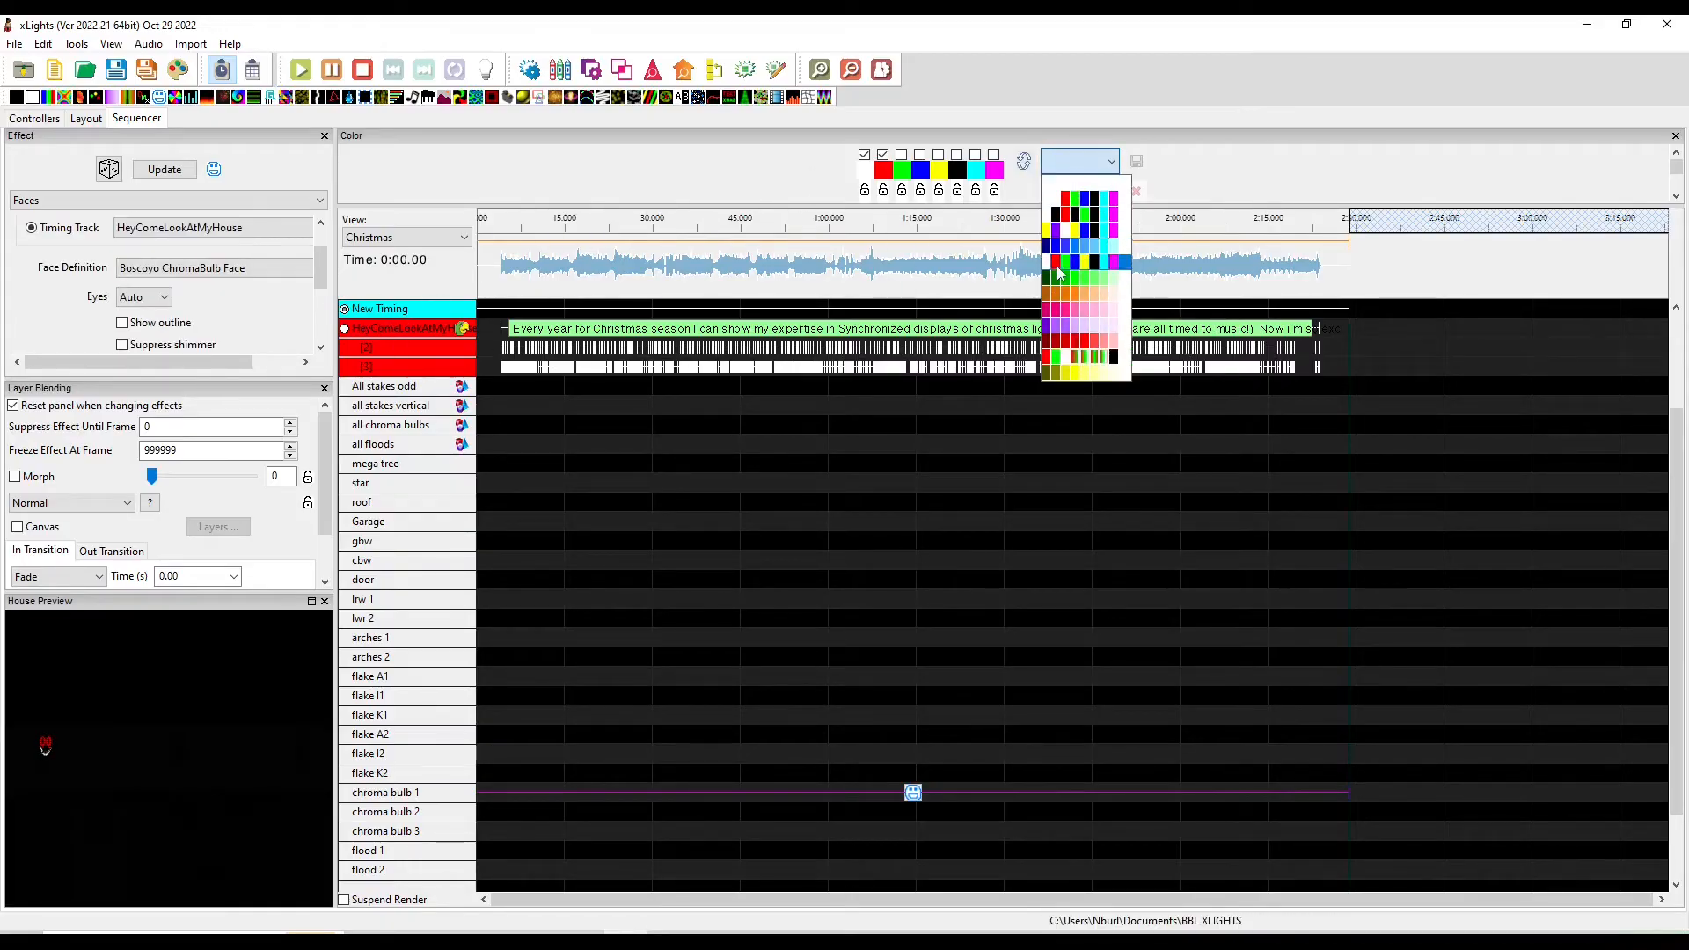
{"action": "left_click", "coordinate": [1087, 230]}
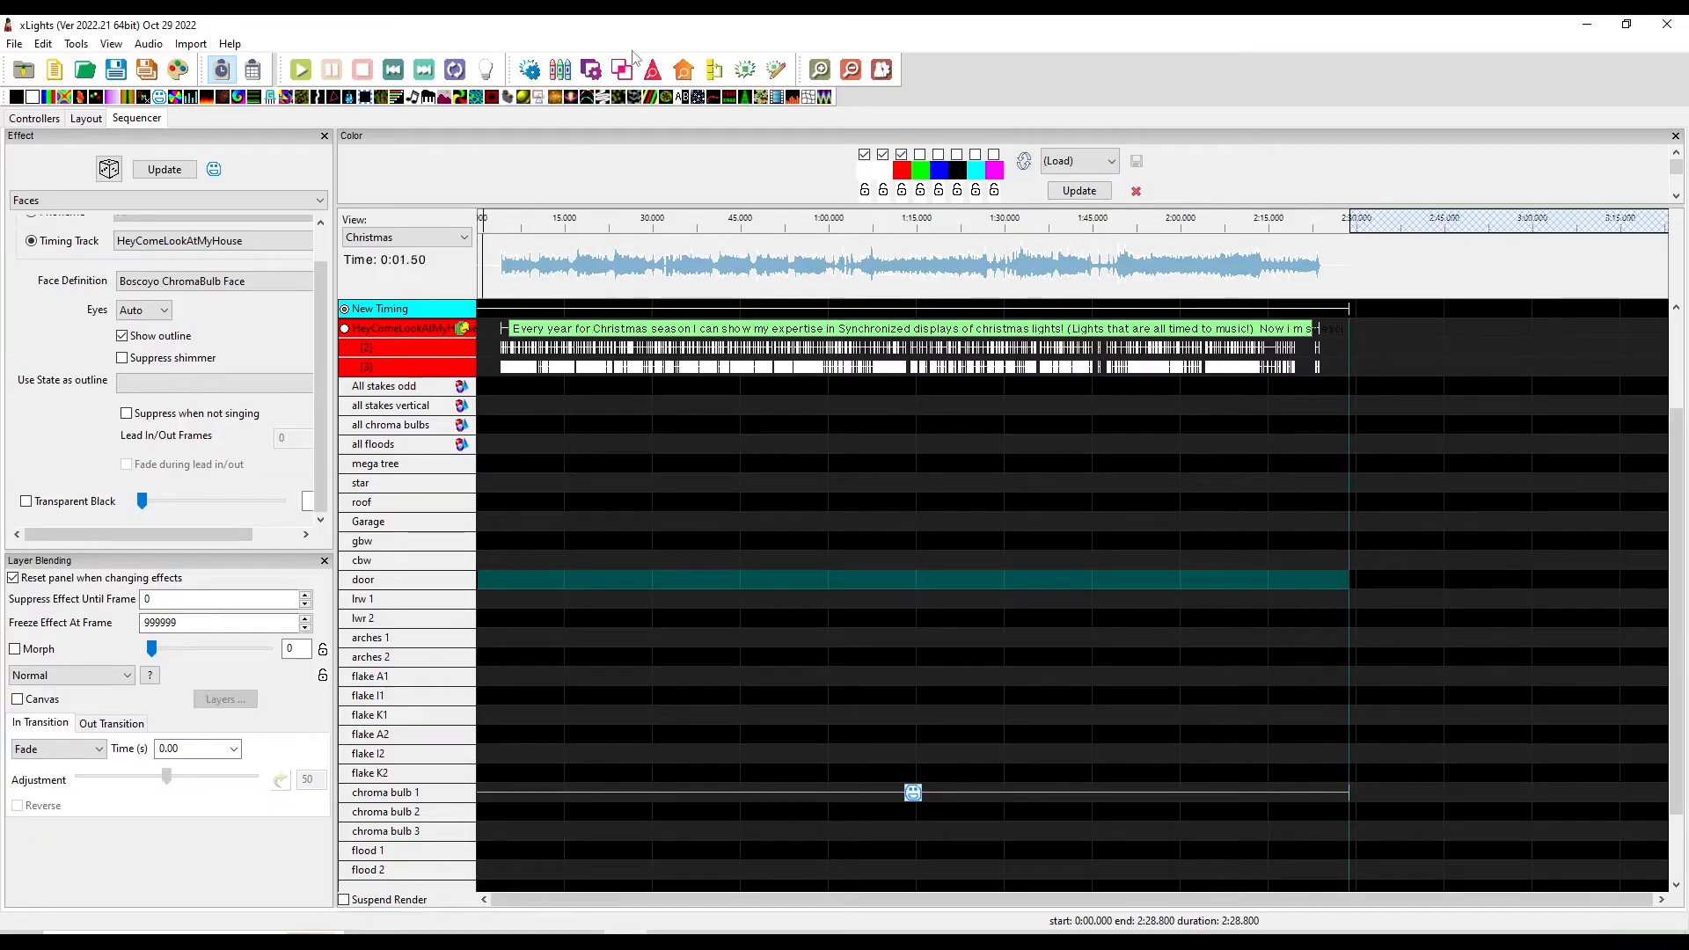
{"action": "left_click", "coordinate": [653, 69]}
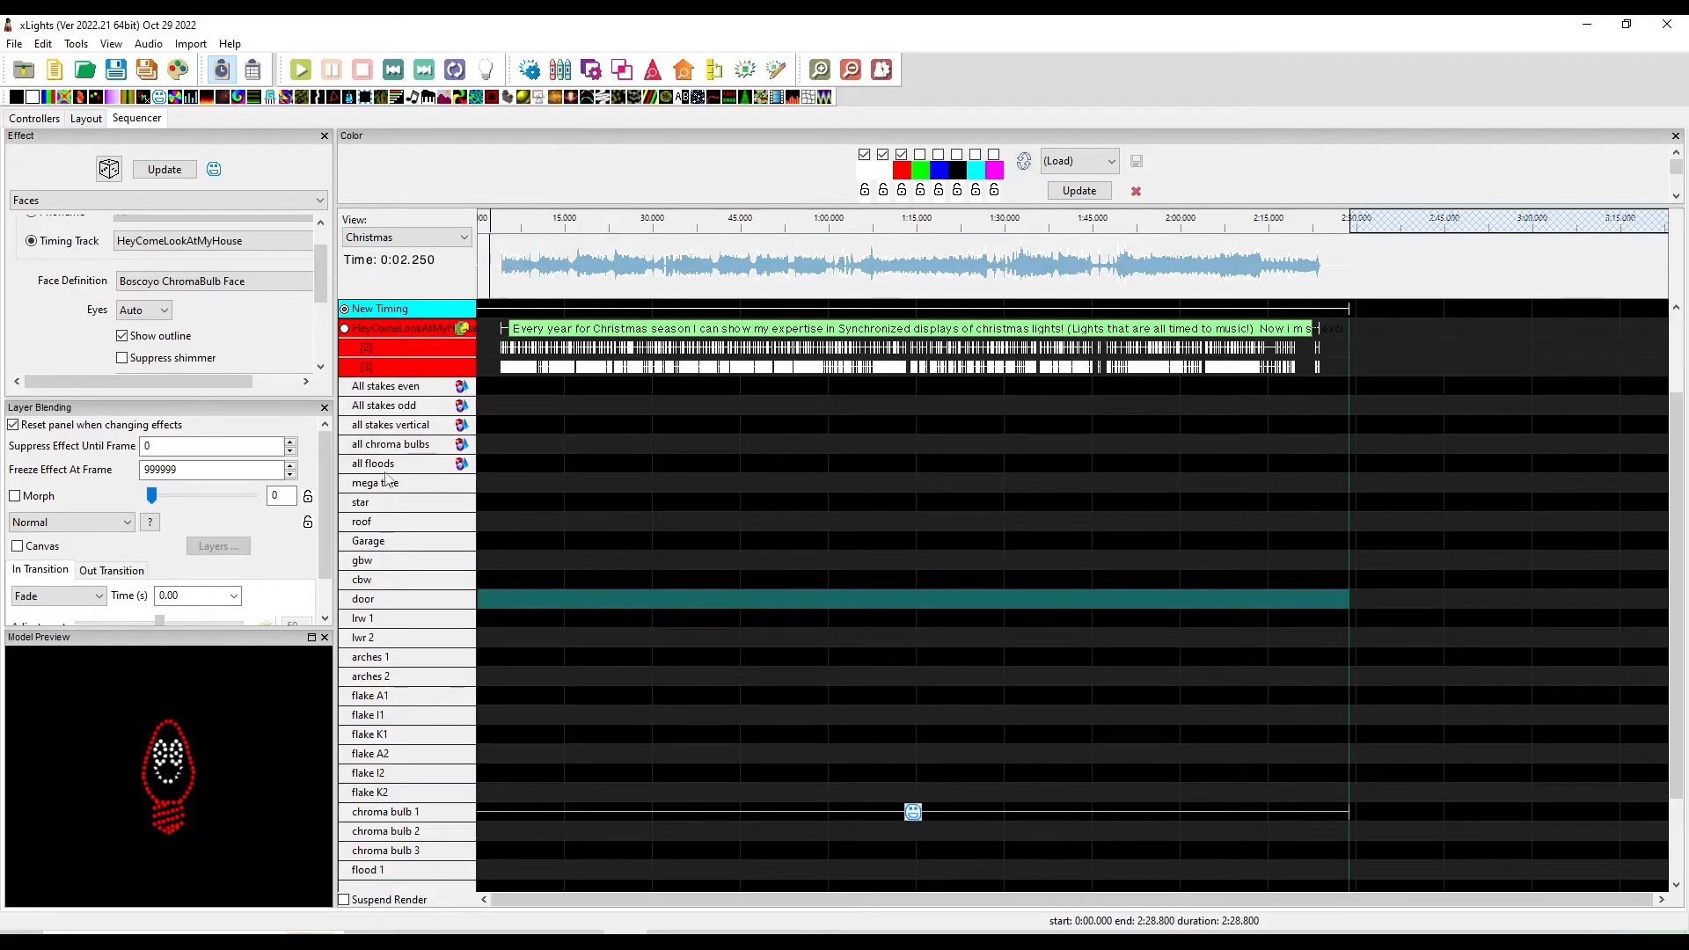
Delete the phonemes under the word CHRISTMAS near the 5-second mark
{"action": "scroll", "coordinate": [563, 413], "scroll_direction": "up", "scroll_amount": 6}
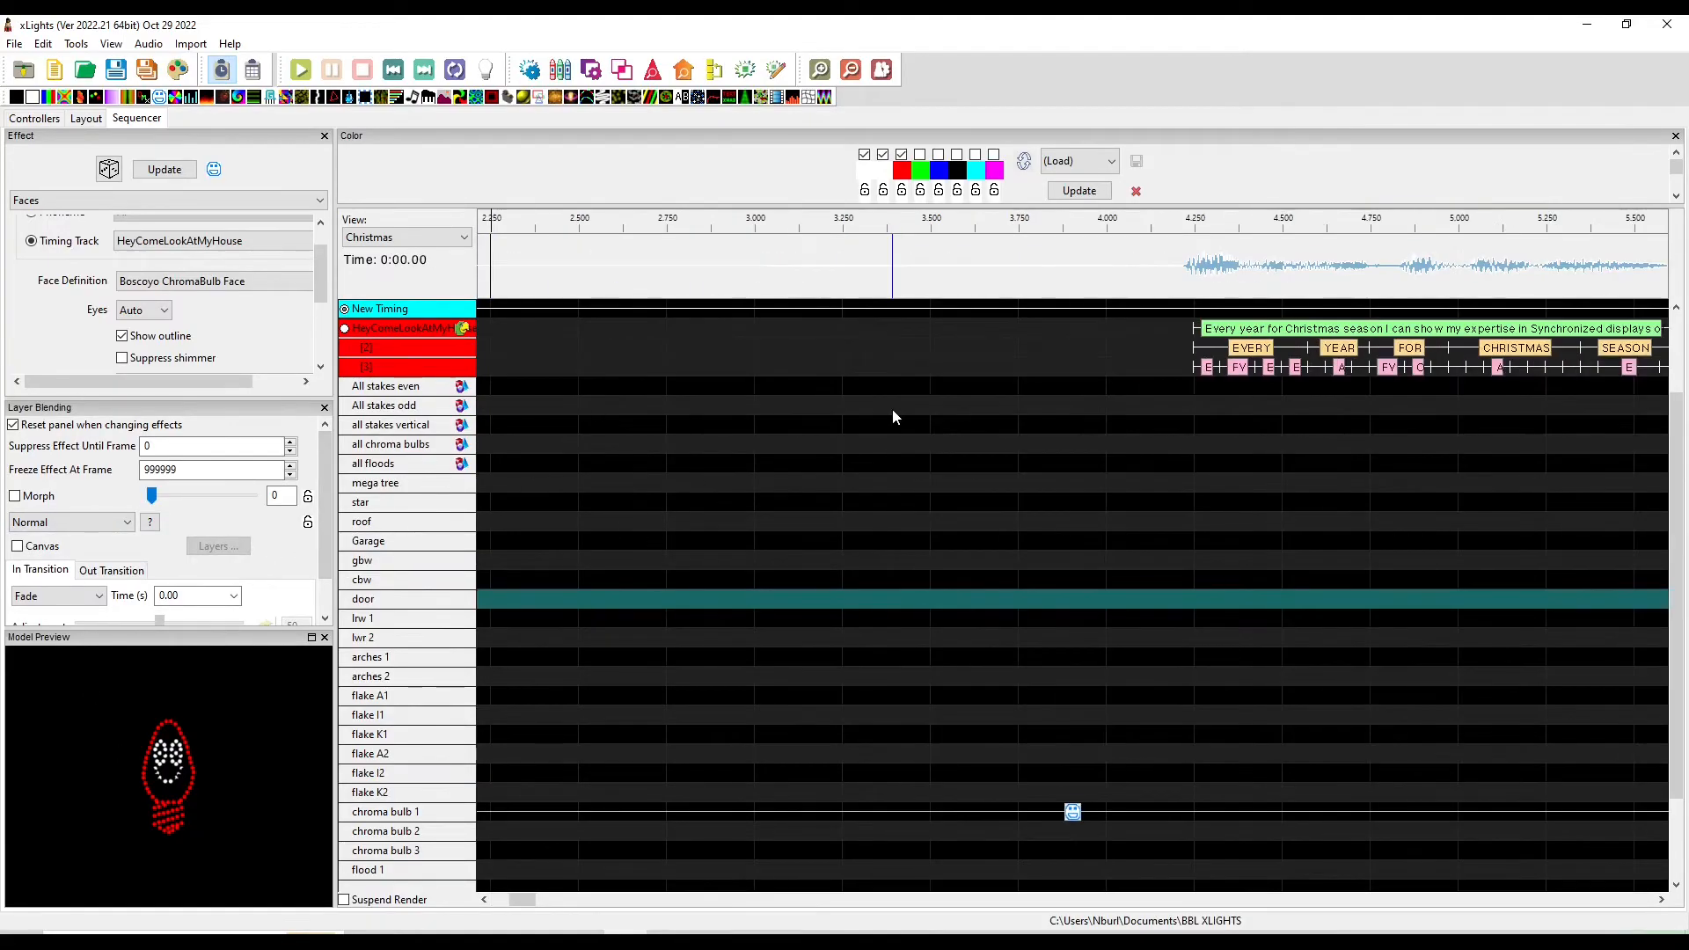
{"action": "left_click", "coordinate": [566, 899]}
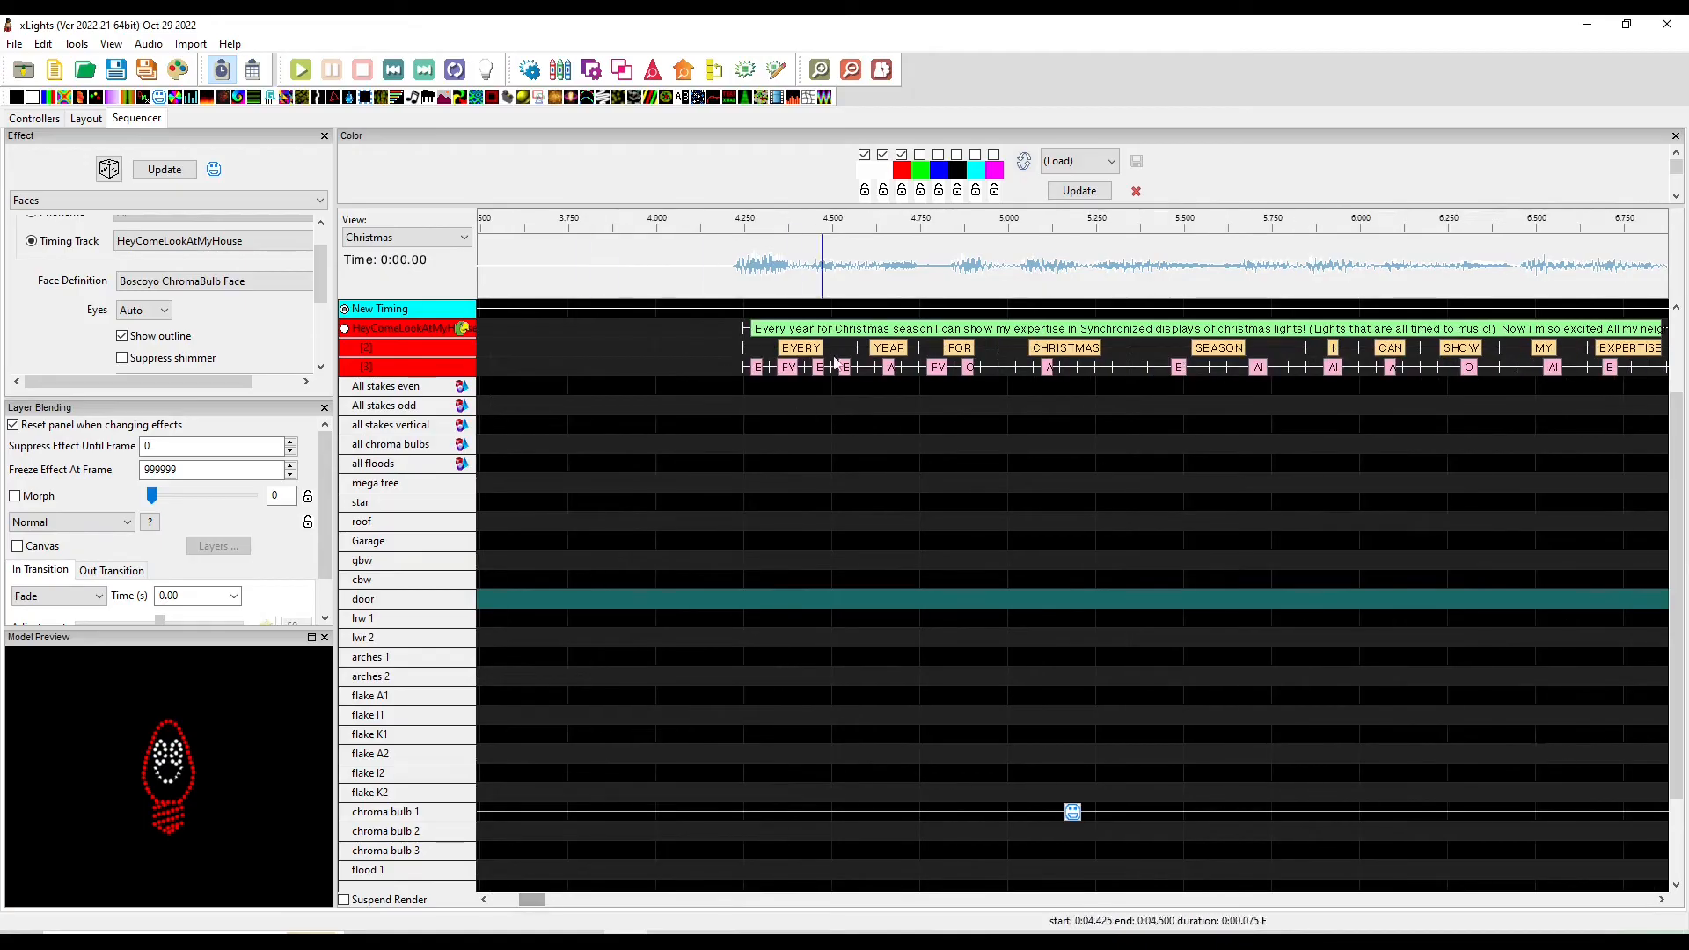
{"action": "left_click", "coordinate": [919, 386]}
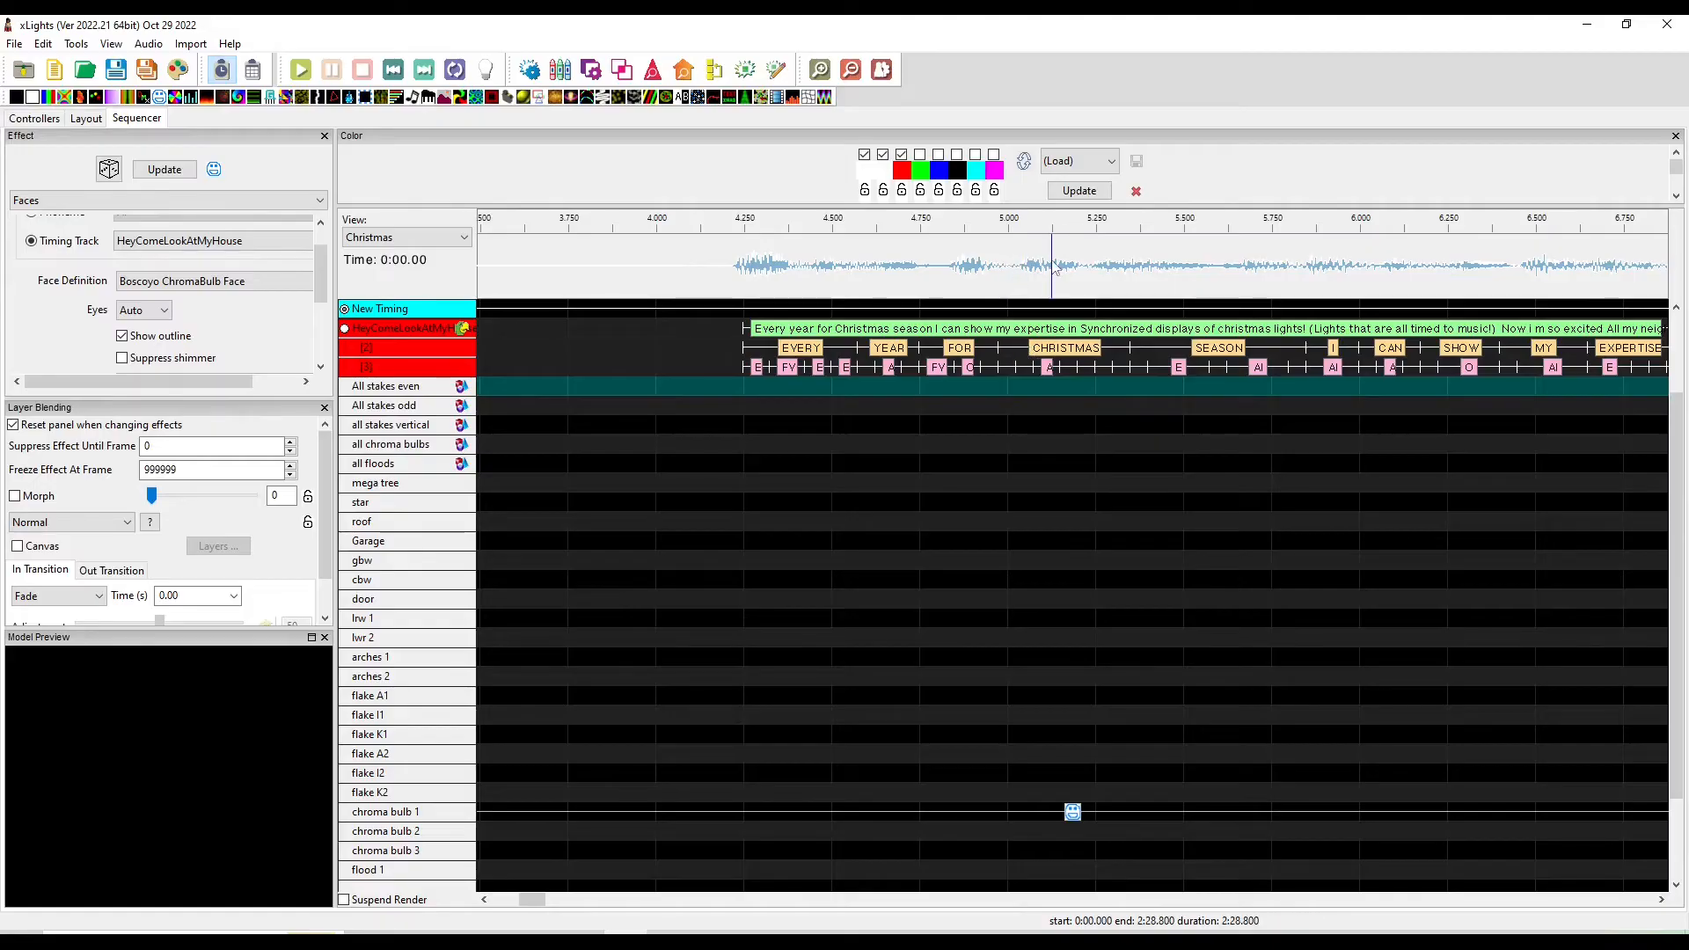
{"action": "left_click", "coordinate": [995, 368]}
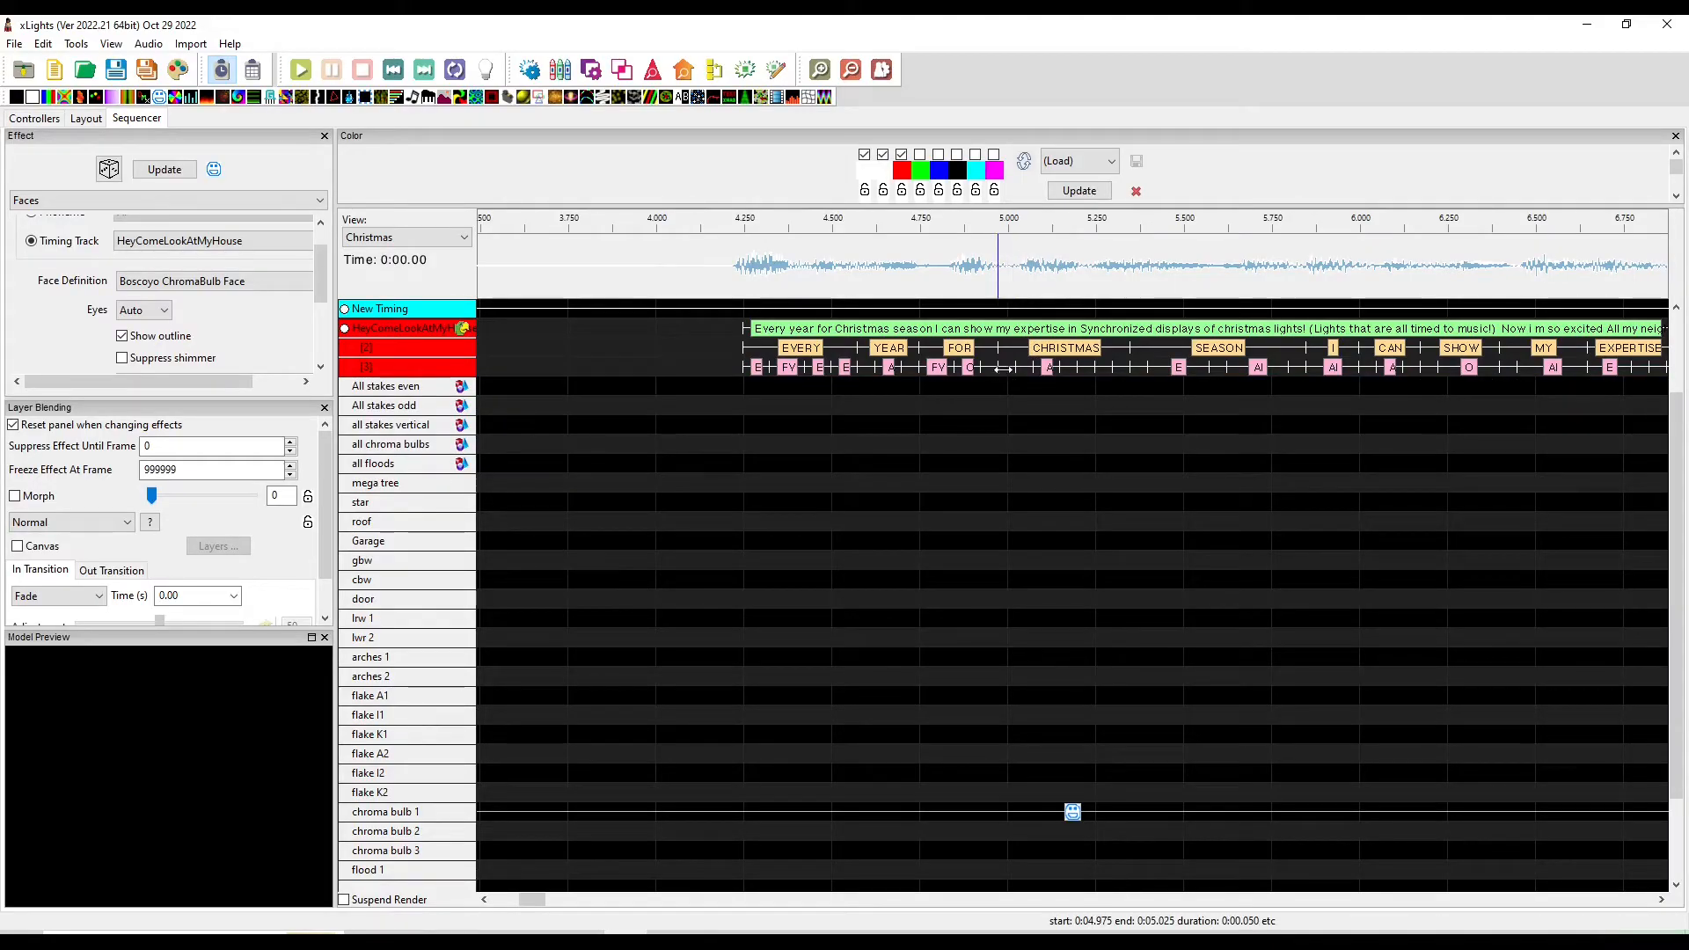
{"action": "left_click_drag", "start_coordinate": [1003, 380], "coordinate": [1226, 374]}
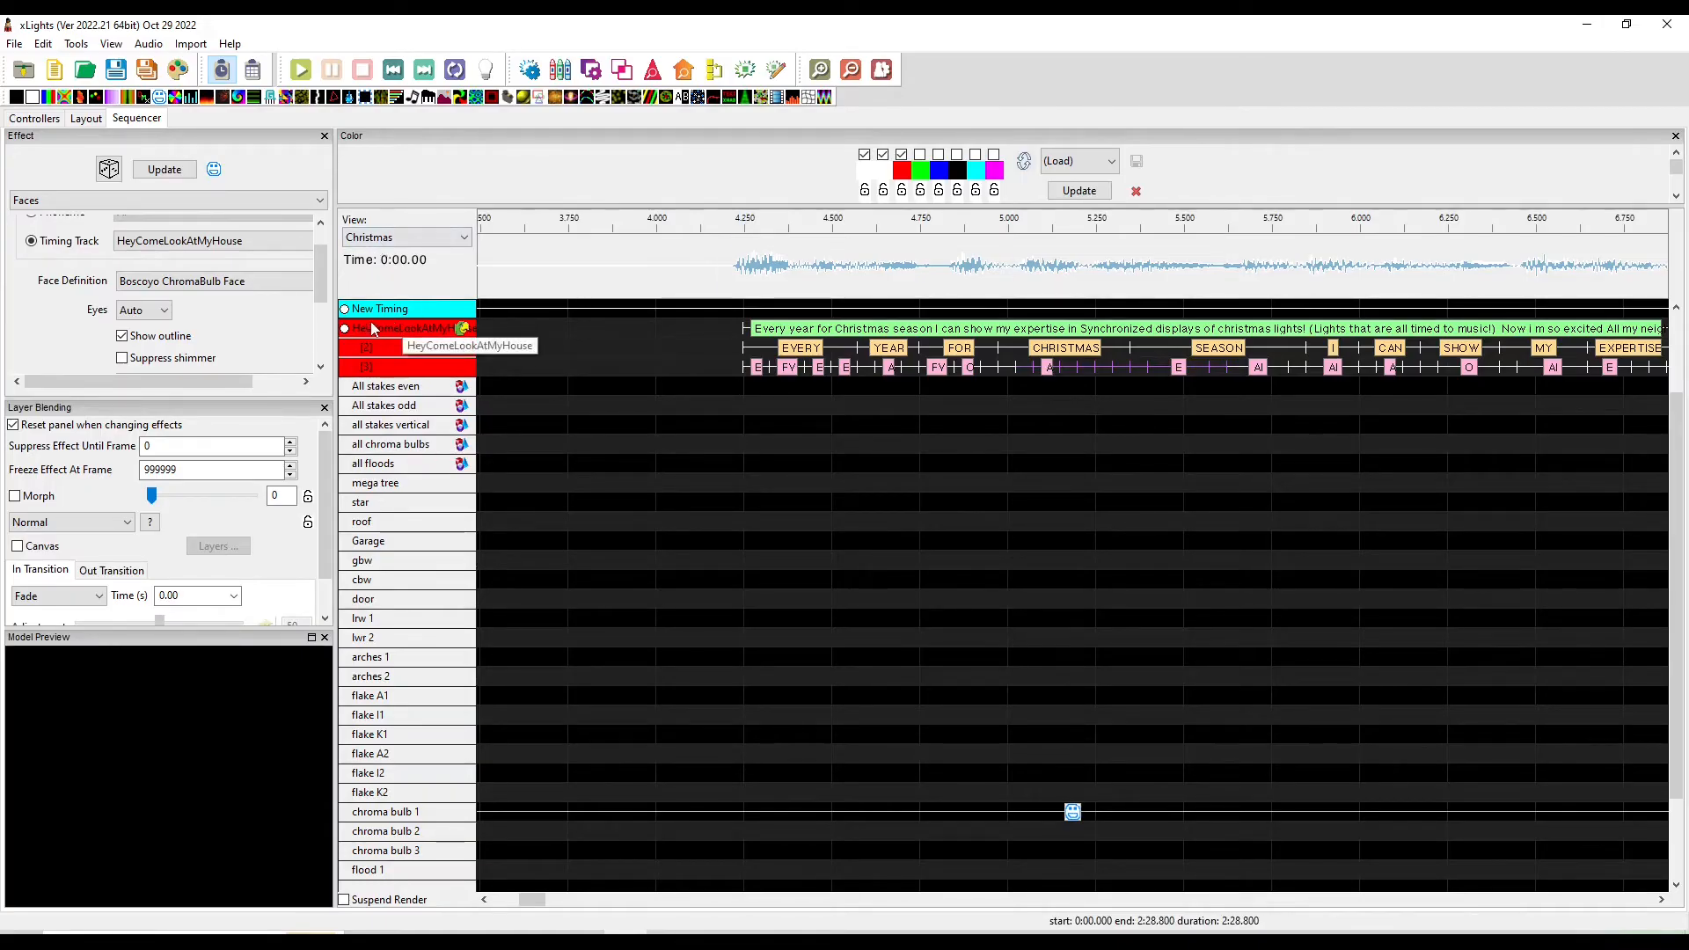
{"action": "left_click_drag", "start_coordinate": [1004, 382], "coordinate": [1107, 364]}
{"action": "key", "text": "Delete"}
Regenerate the phonemes for the word CHRISTMAS with Breakdown Word
{"action": "left_click", "coordinate": [1019, 355]}
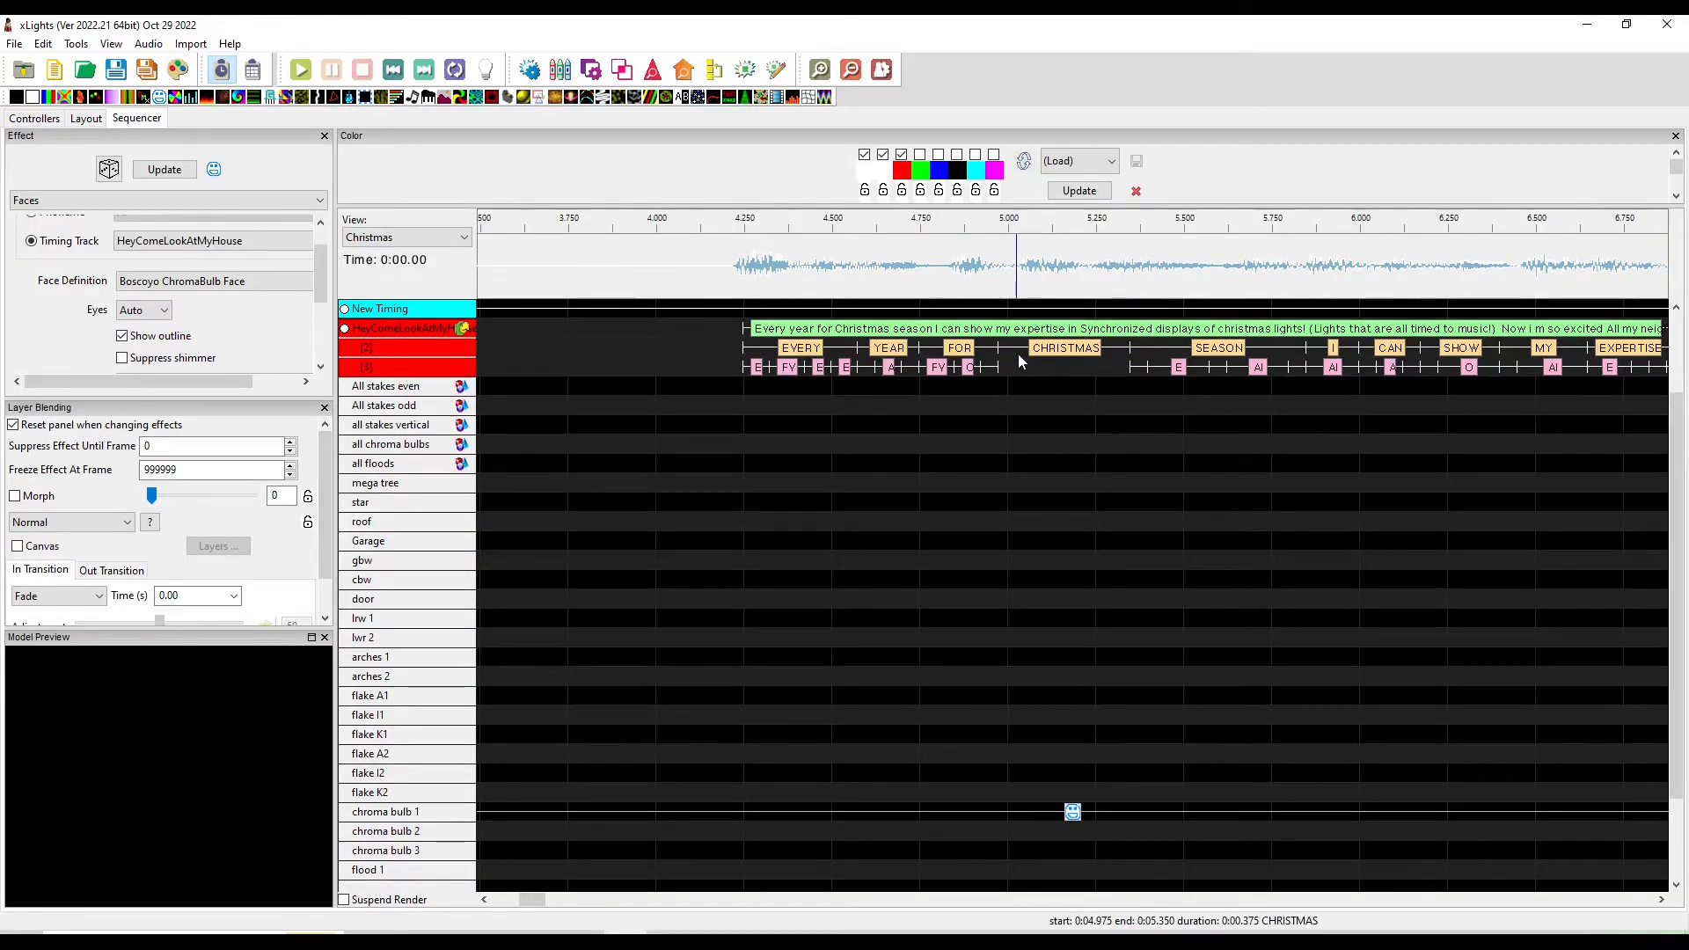
{"action": "mouse_move", "coordinate": [1019, 355]}
{"action": "left_mouse_down"}
{"action": "mouse_move", "coordinate": [1045, 363]}
{"action": "mouse_move", "coordinate": [1000, 361]}
{"action": "left_mouse_up"}
{"action": "left_click", "coordinate": [1056, 359]}
{"action": "left_click", "coordinate": [1071, 352]}
{"action": "right_click", "coordinate": [1071, 353]}
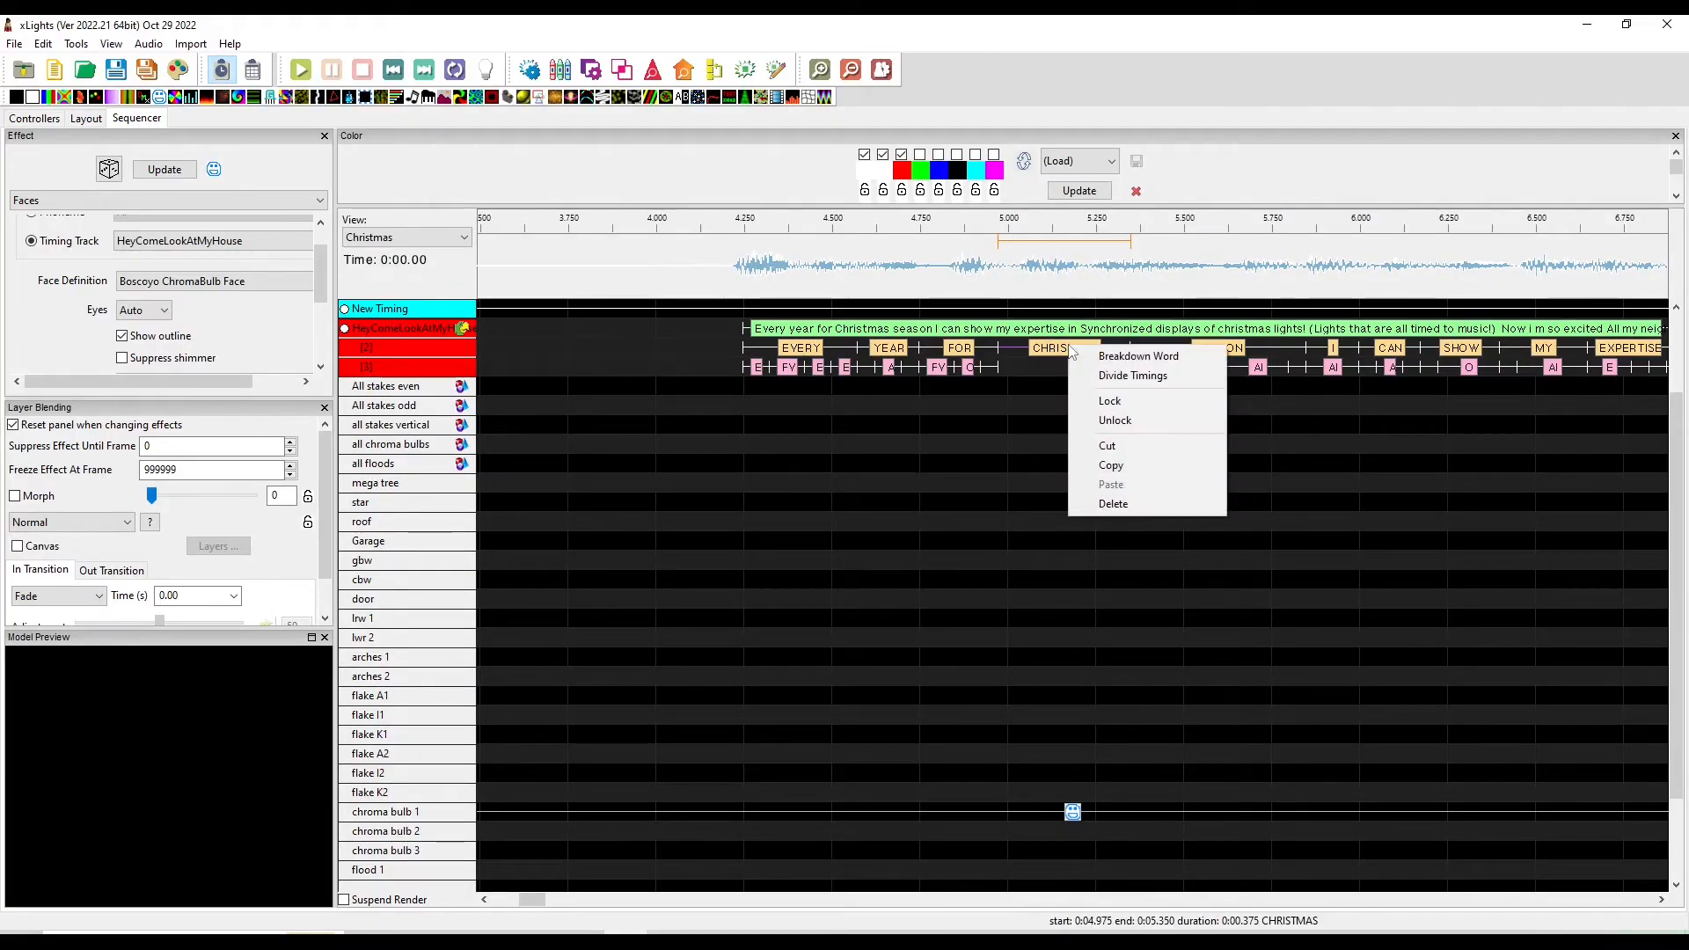
{"action": "left_click", "coordinate": [1113, 357]}
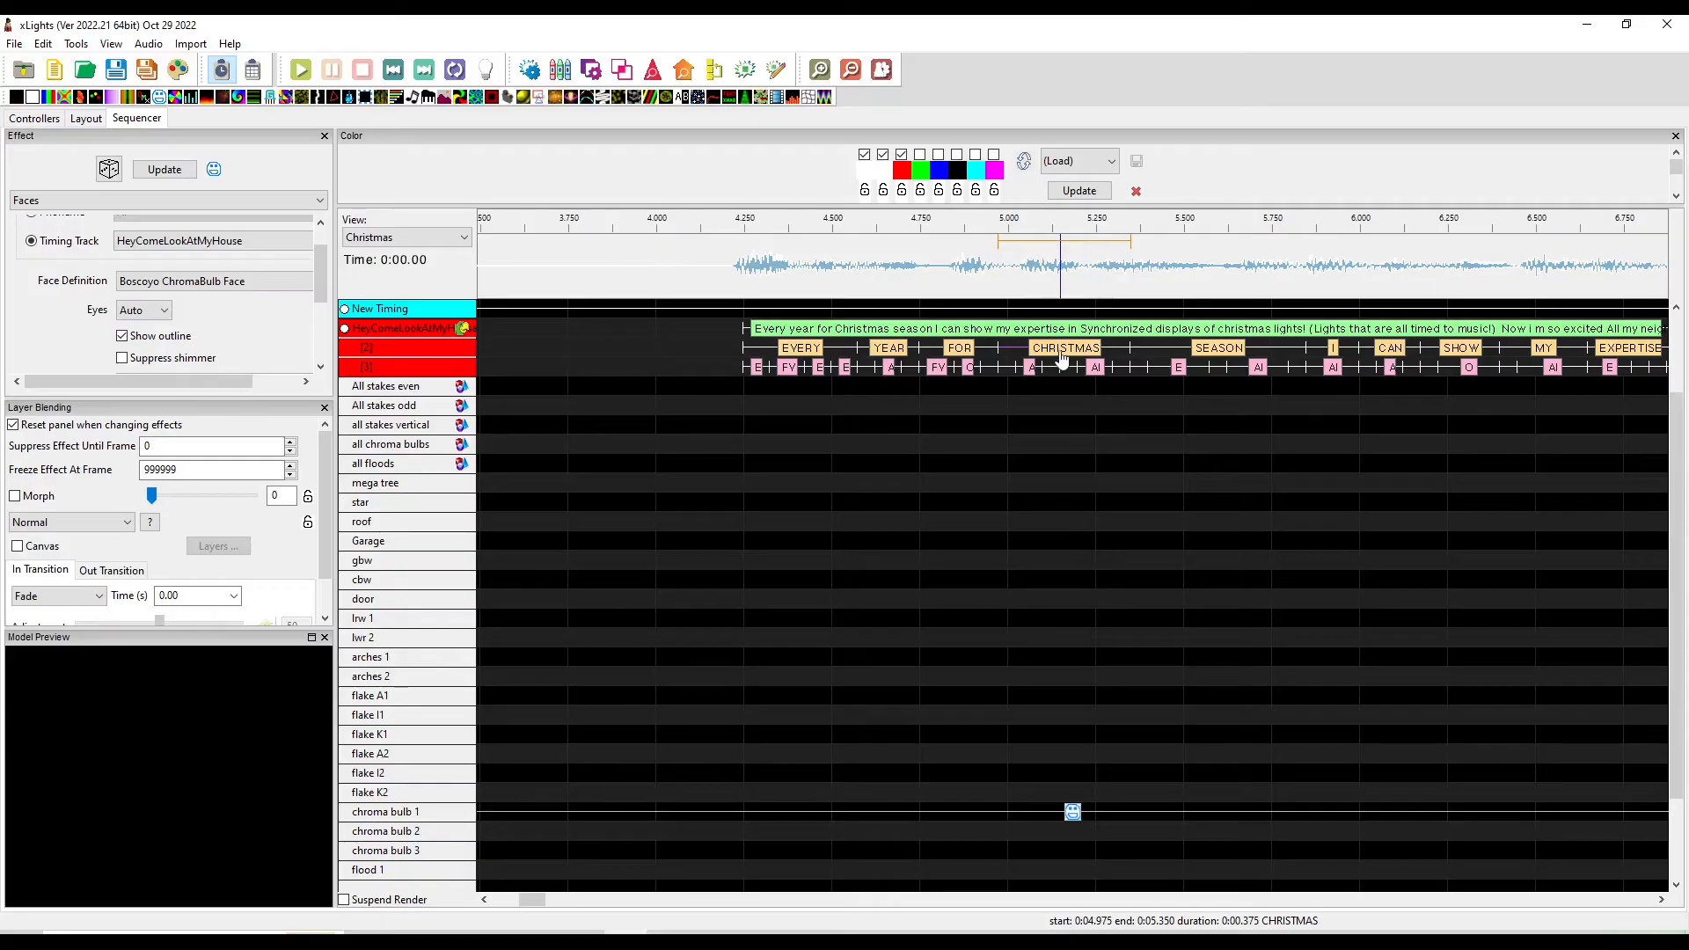
Delete the CHRISTMAS phonemes again and relabel the word as thanksgiving
{"action": "left_click_drag", "start_coordinate": [1003, 387], "coordinate": [1113, 376]}
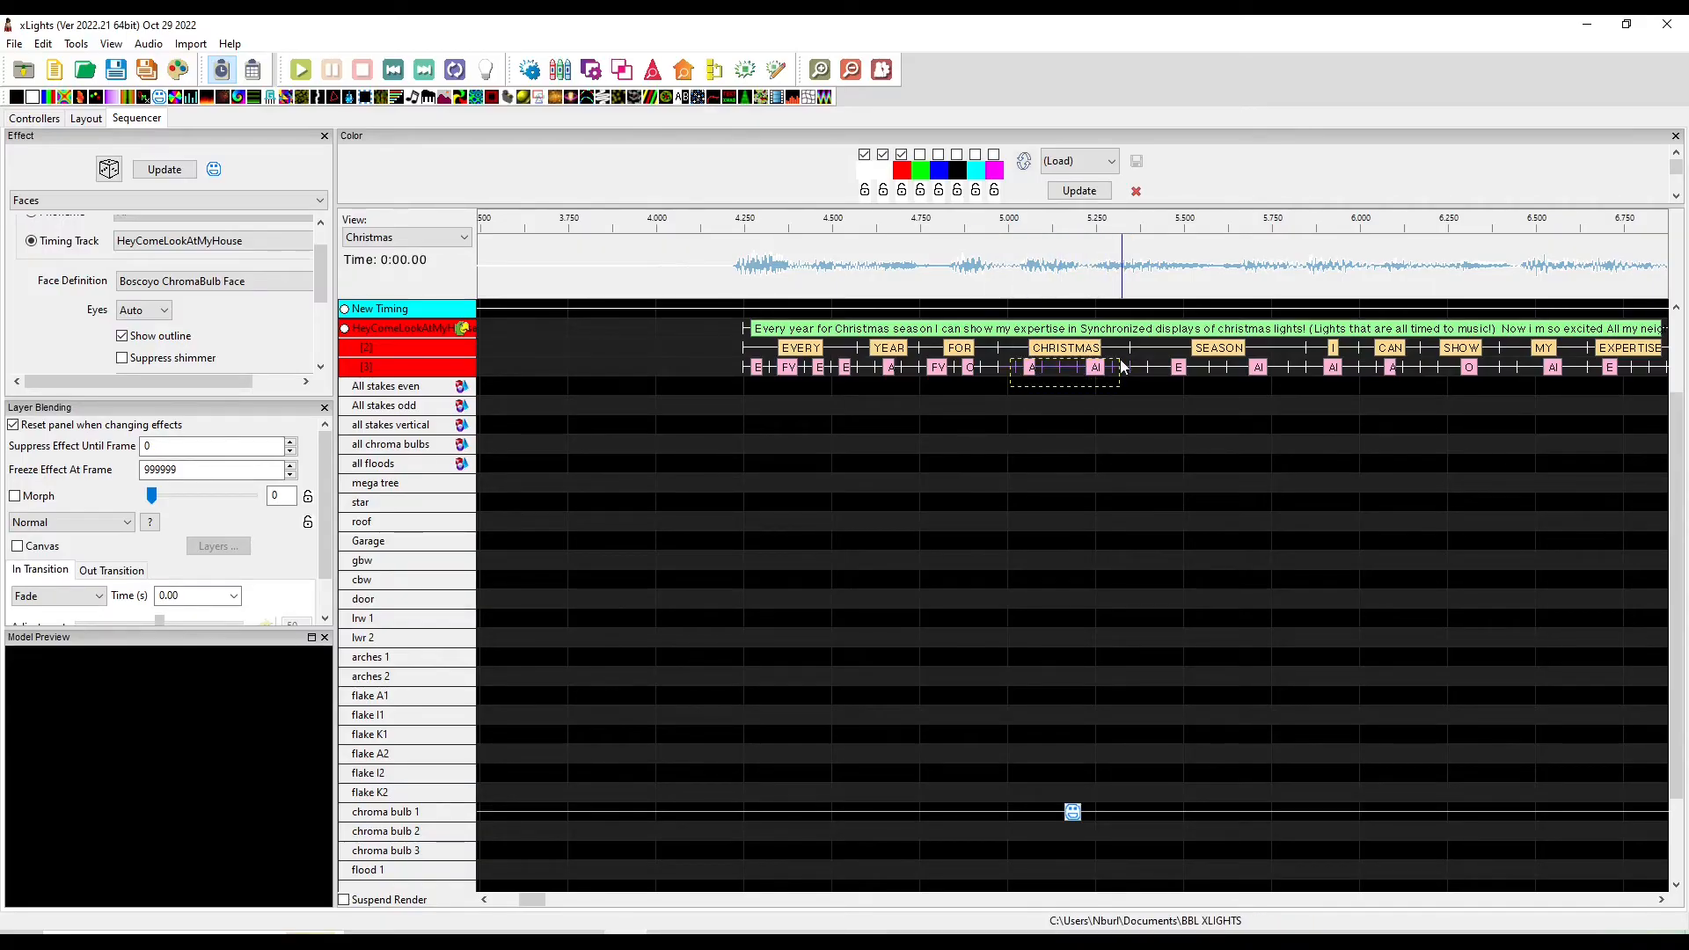
{"action": "key", "text": "Delete"}
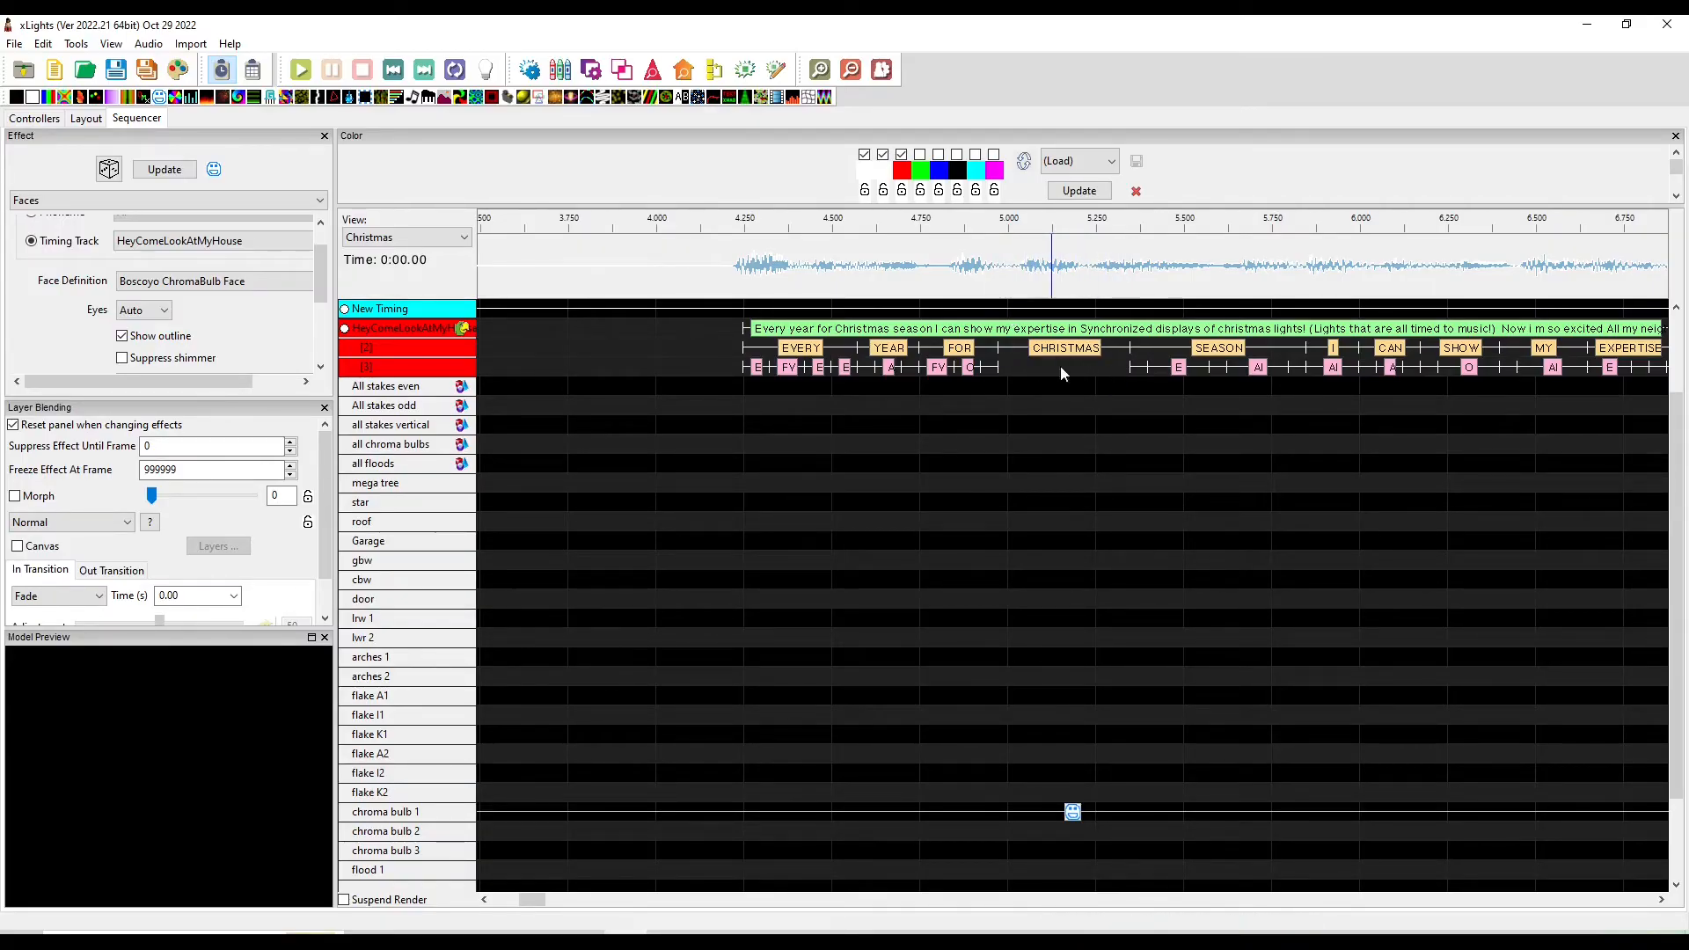
{"action": "double_click", "coordinate": [1069, 349]}
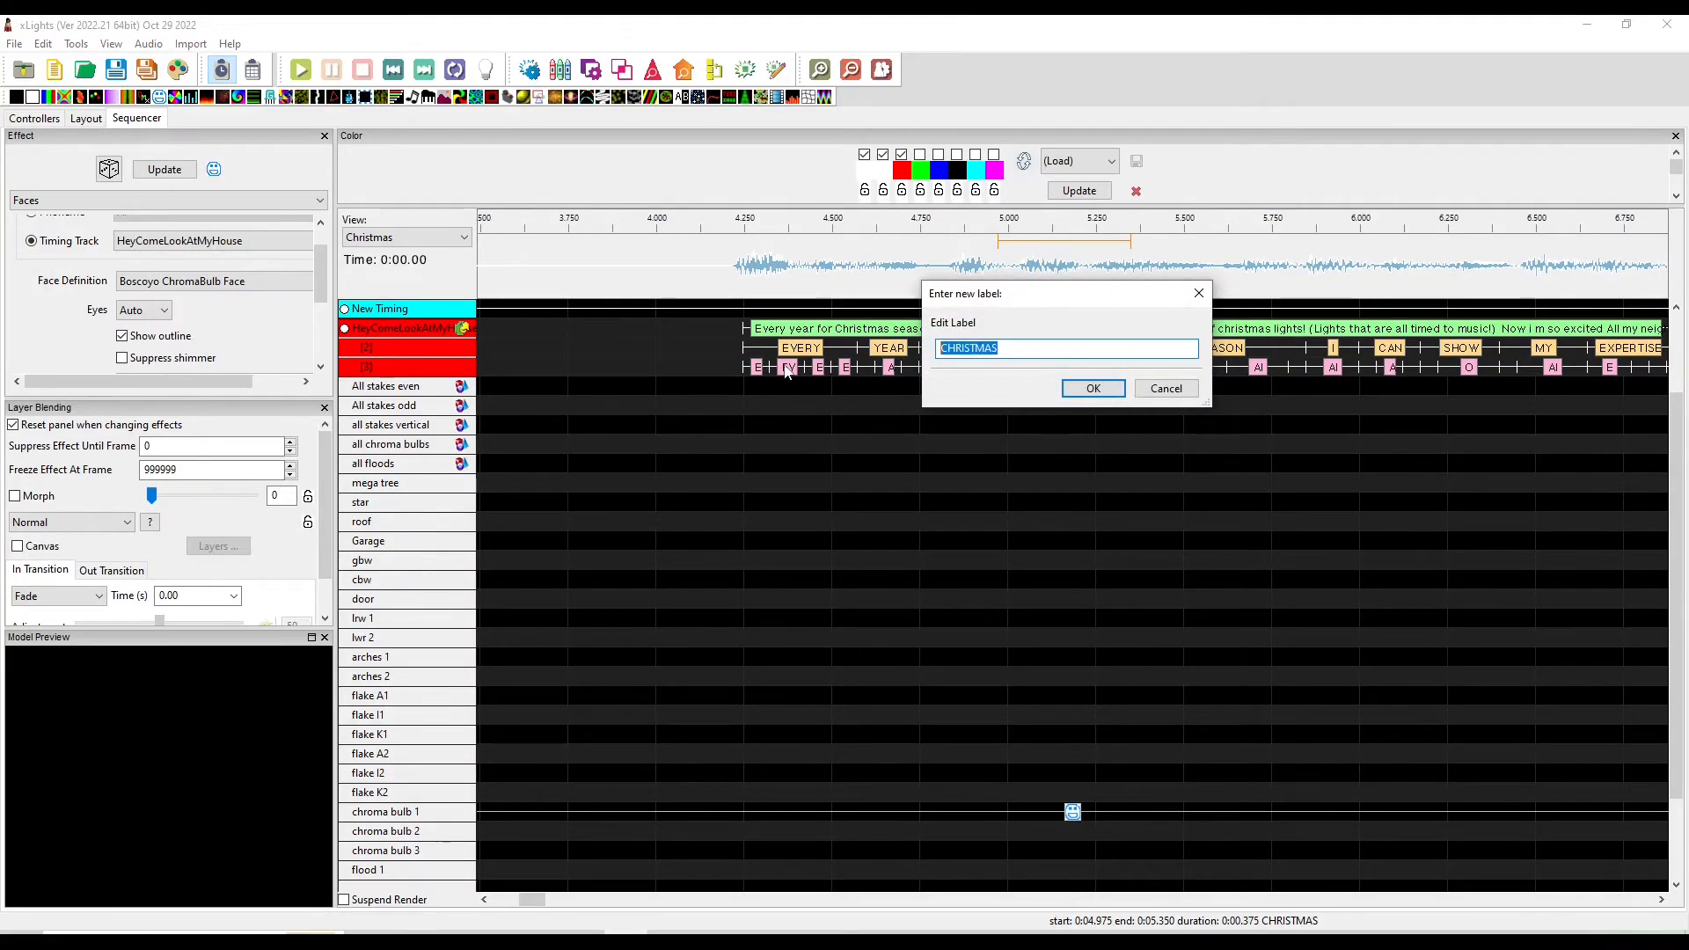
{"action": "type", "text": "thanksgiving"}
{"action": "key", "text": "Return"}
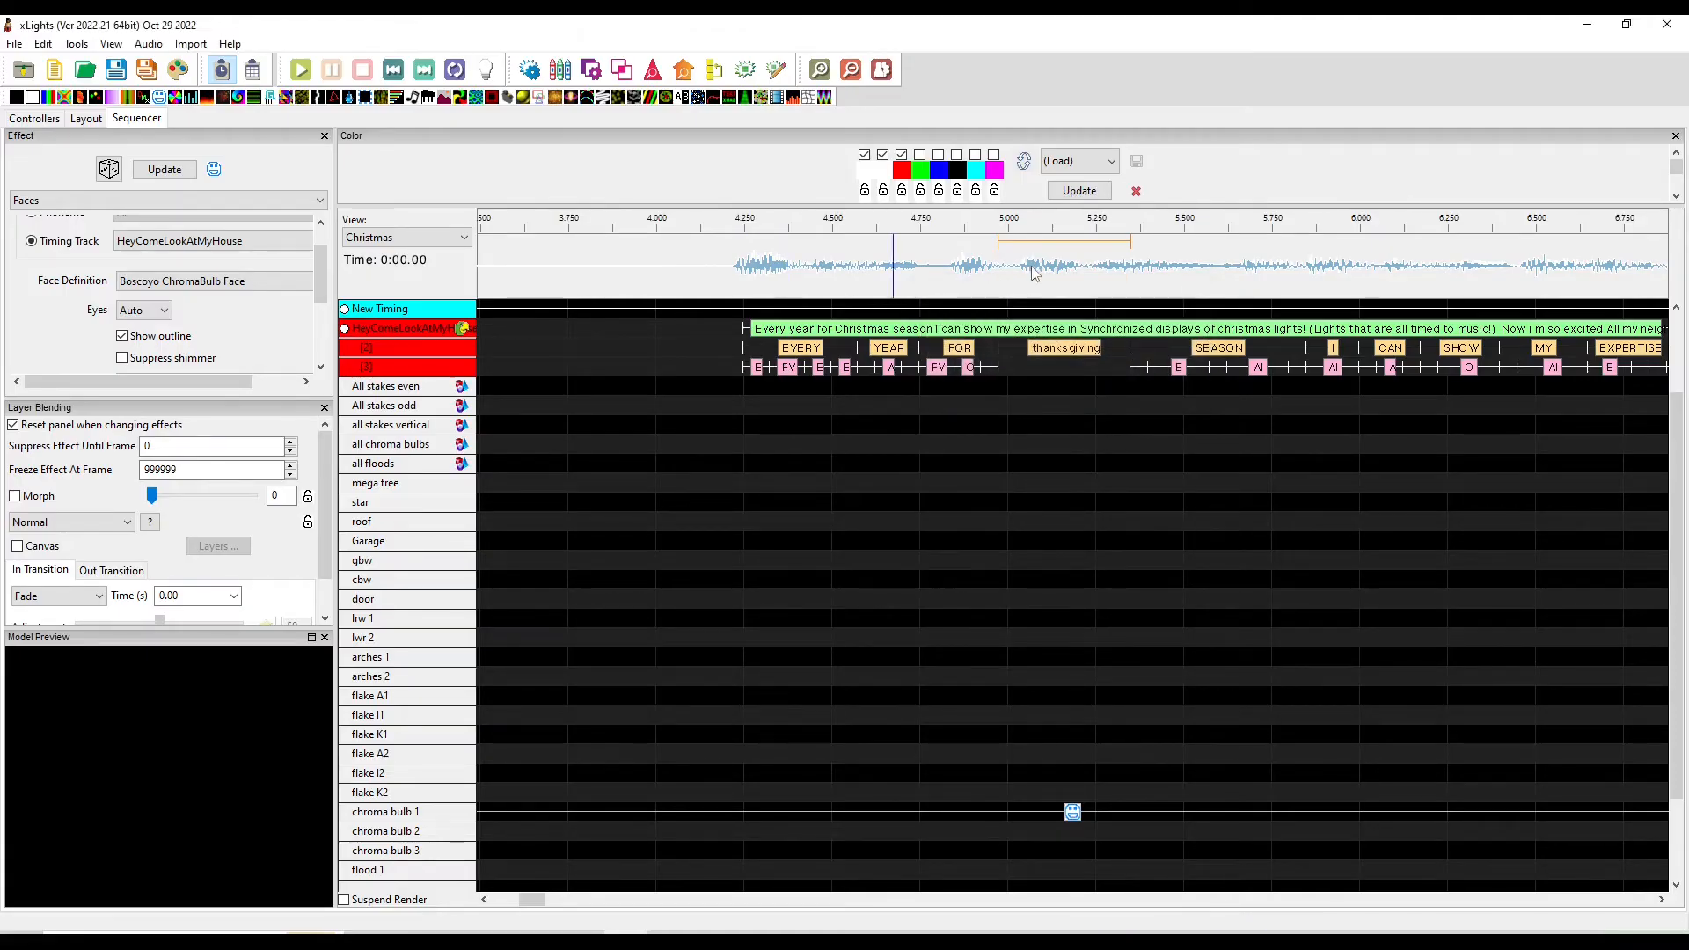
Break down the word thanksgiving into phonemes
{"action": "right_click", "coordinate": [1067, 352]}
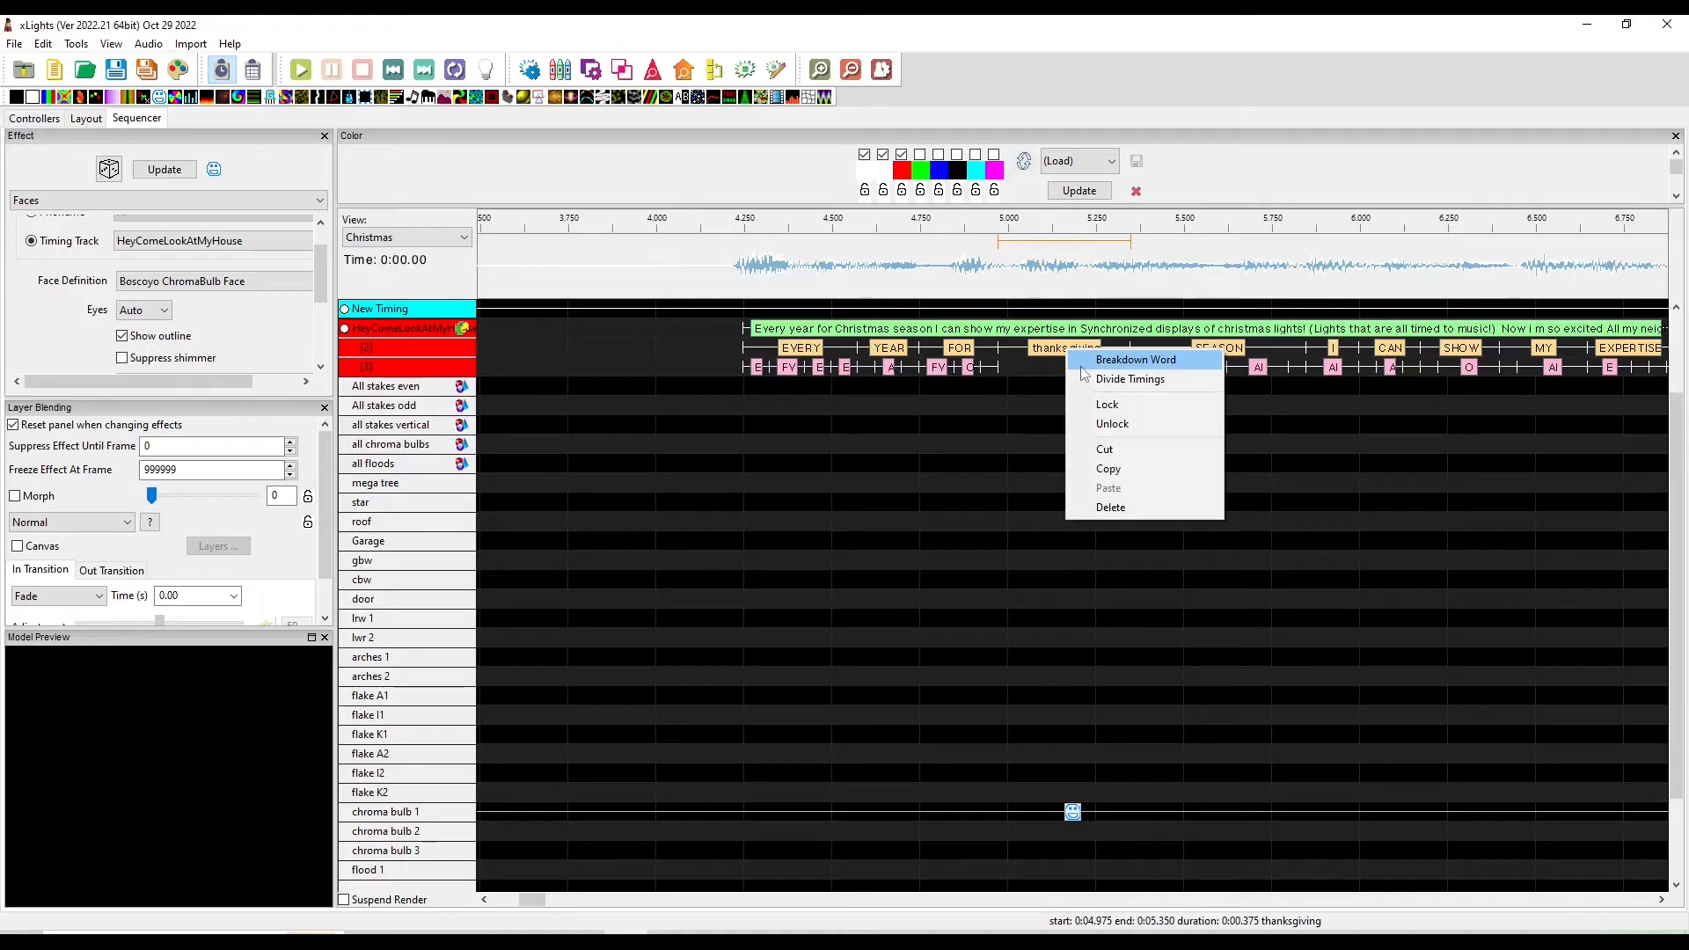
{"action": "left_click", "coordinate": [1091, 357]}
{"action": "left_click", "coordinate": [1036, 370]}
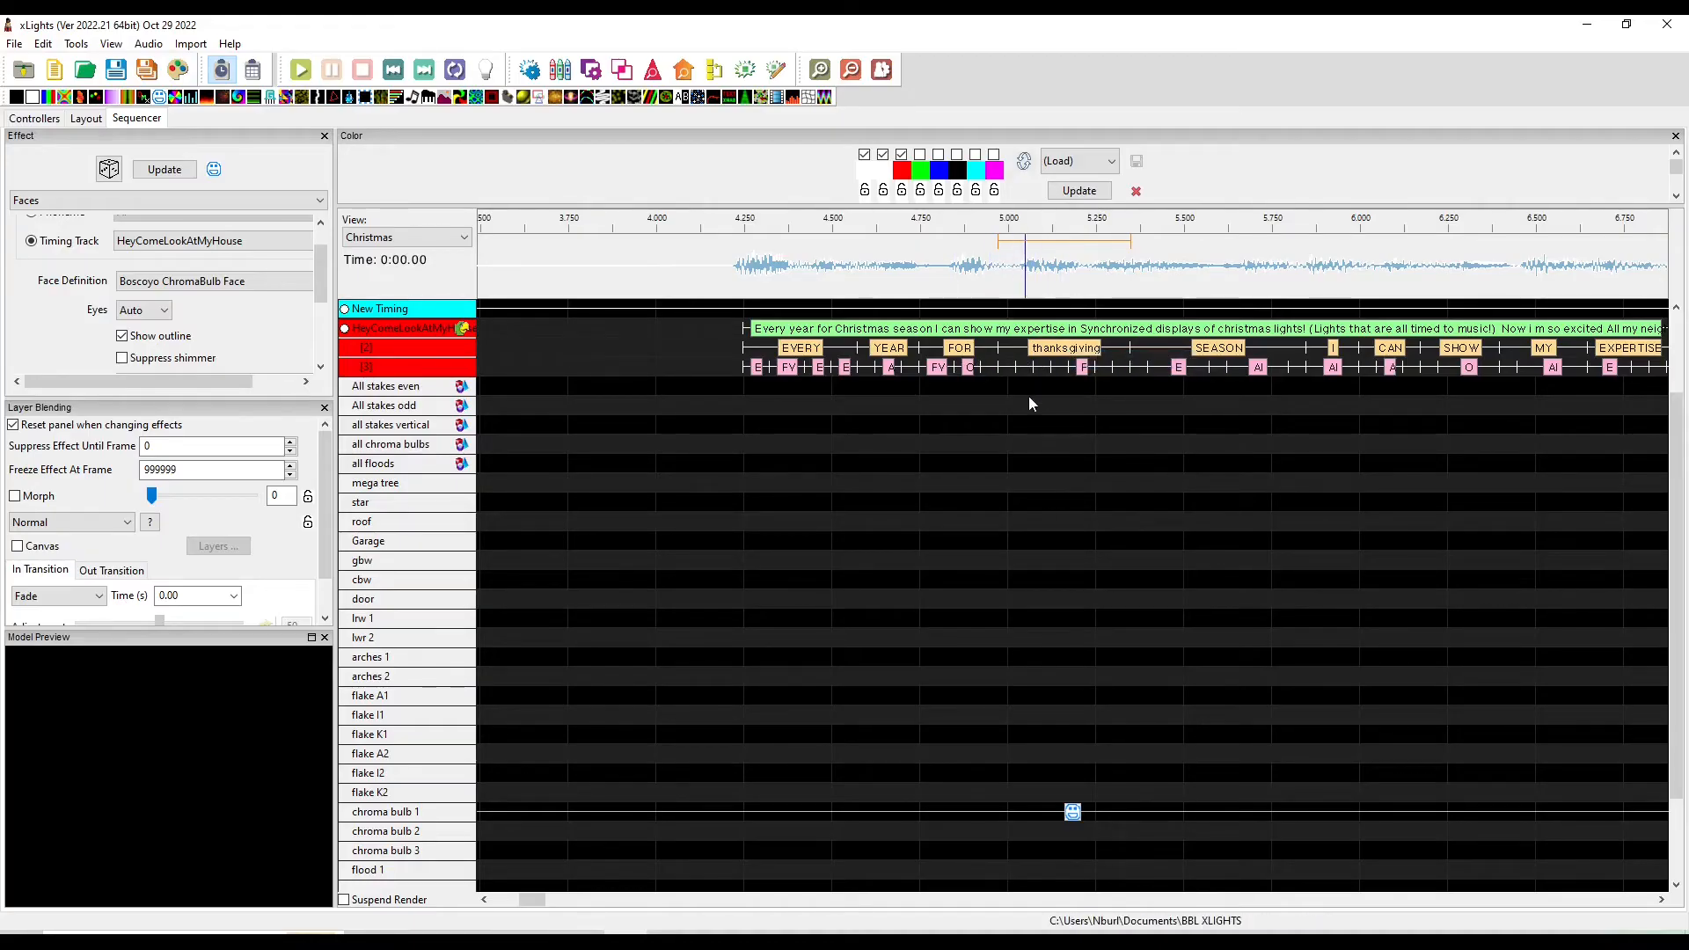
Undo the relabel to restore the word CHRISTMAS and its phonemes
{"action": "scroll", "coordinate": [1029, 378], "scroll_direction": "up", "scroll_amount": 3}
{"action": "scroll", "coordinate": [1021, 369], "scroll_direction": "down", "scroll_amount": 3}
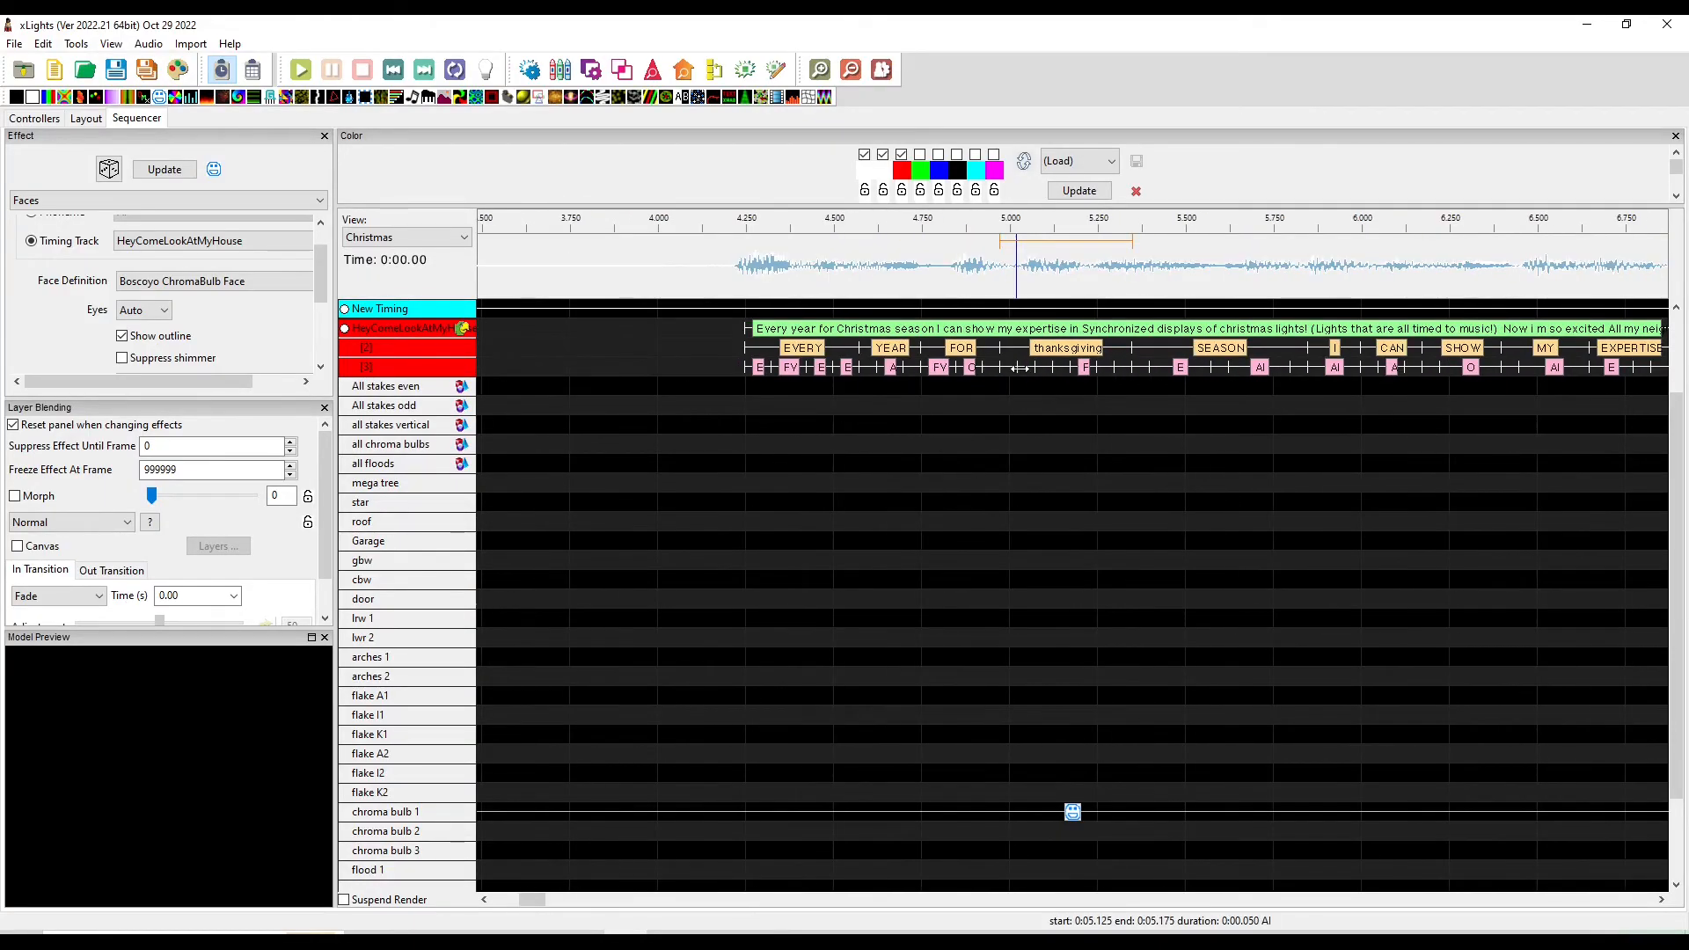
{"action": "left_click_drag", "start_coordinate": [1014, 371], "coordinate": [1120, 367]}
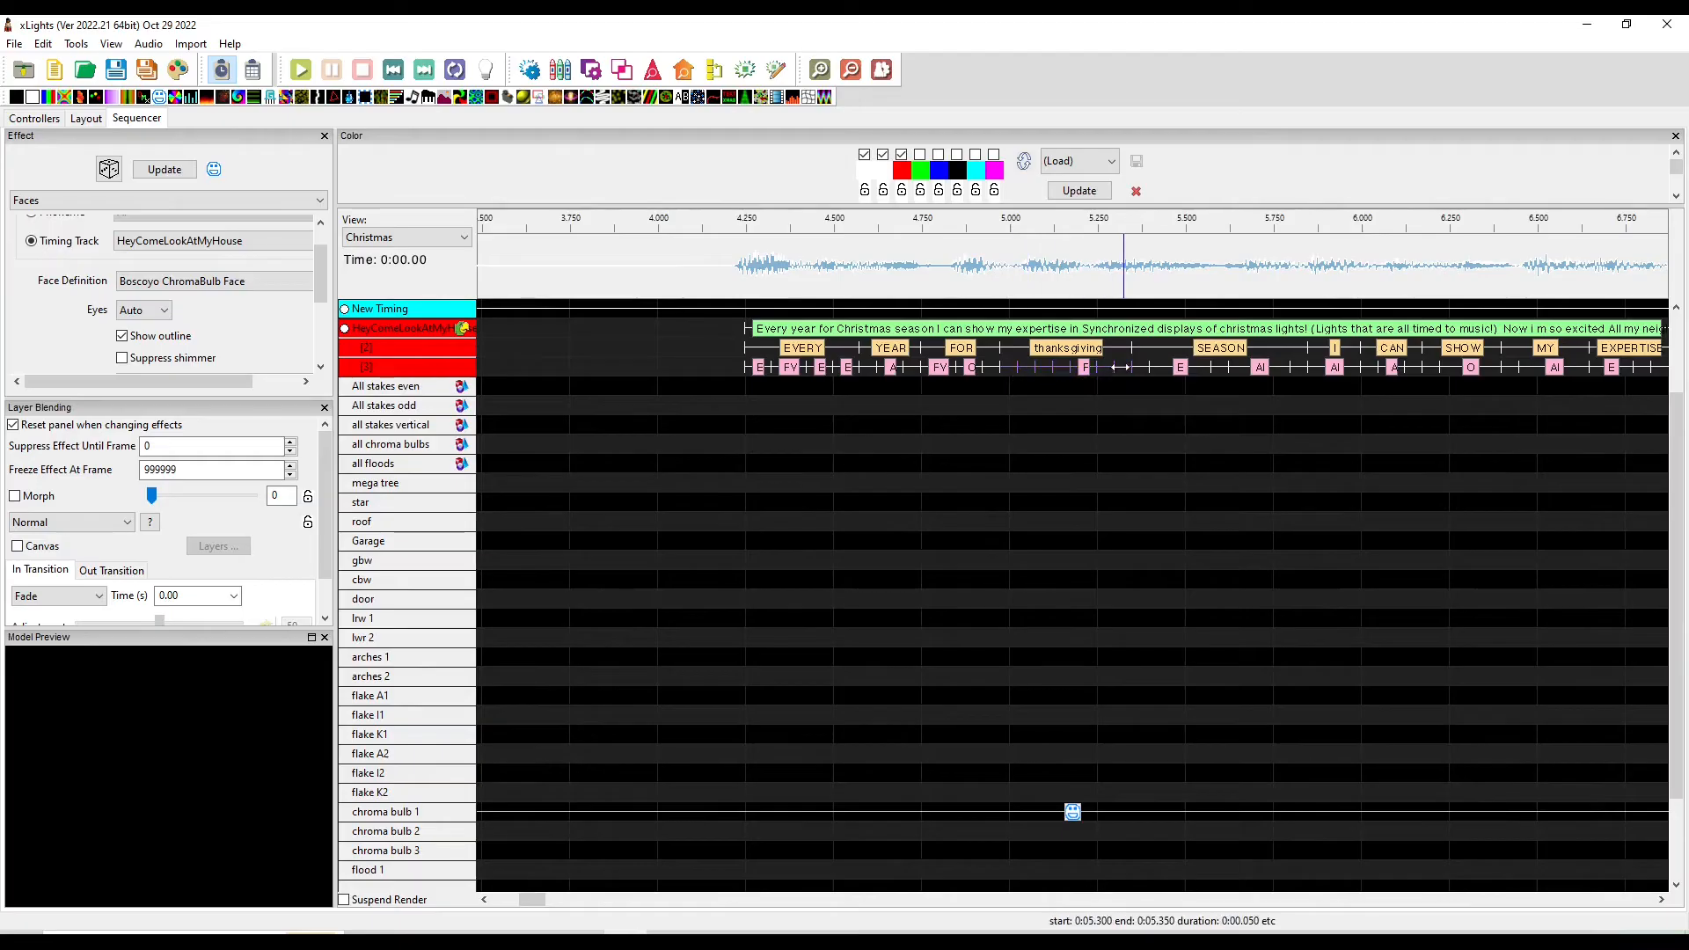
{"action": "left_click", "coordinate": [1068, 351]}
{"action": "double_click", "coordinate": [1068, 351]}
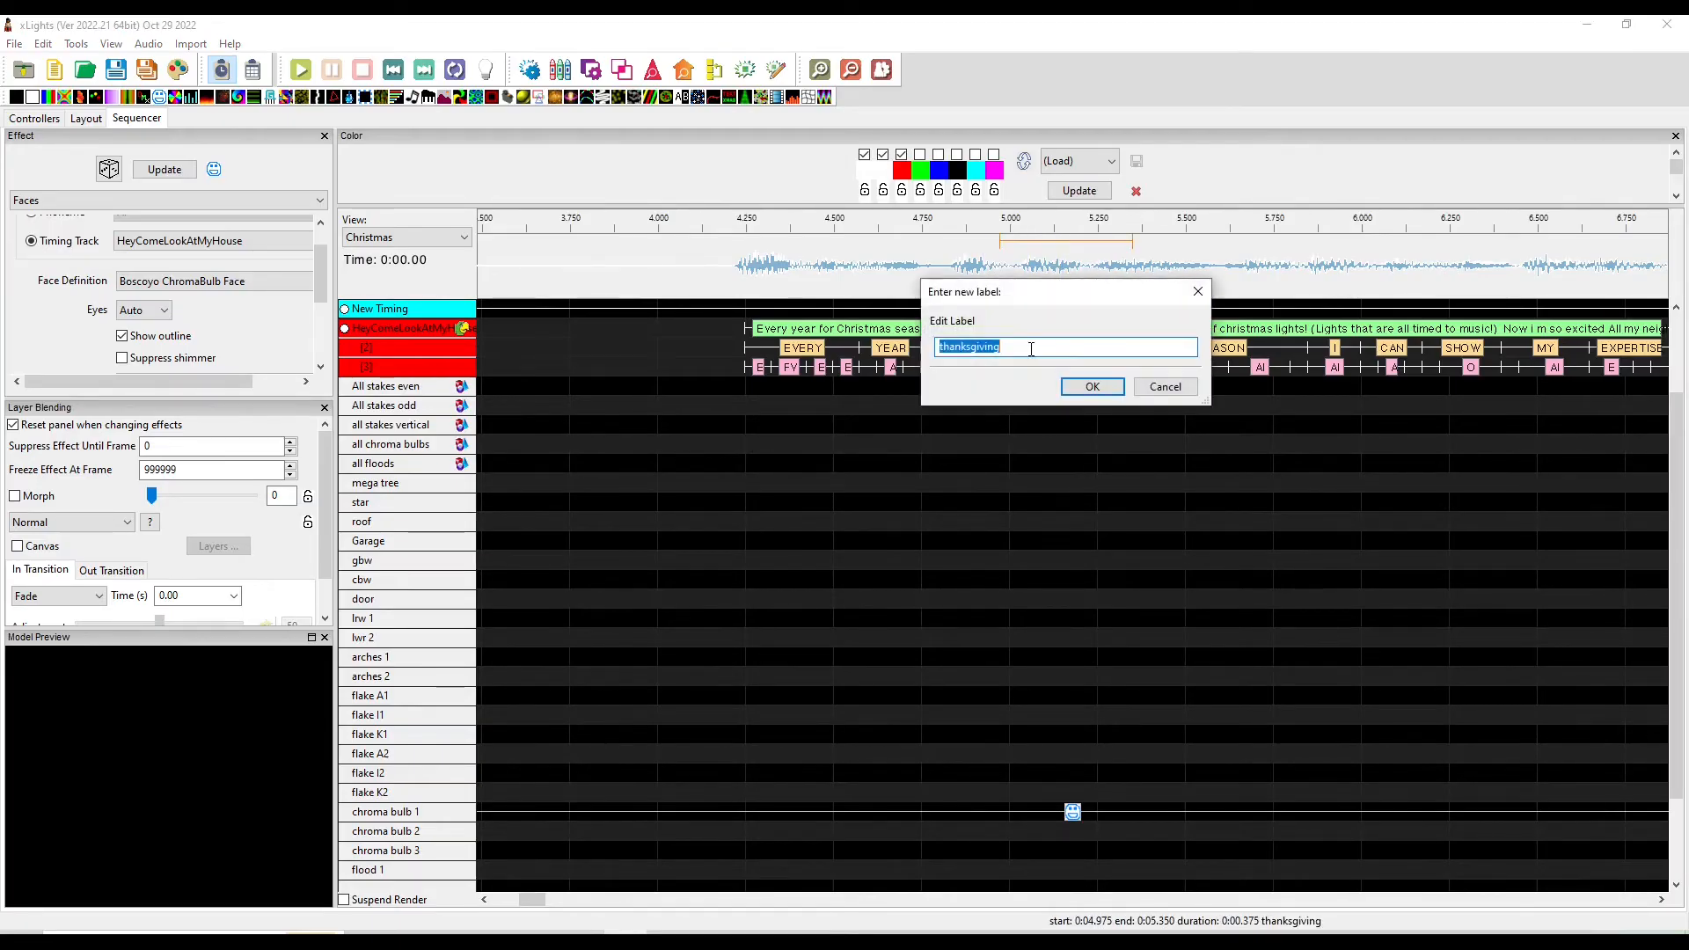
{"action": "type", "text": "chrid"}
{"action": "right_click", "coordinate": [1067, 349]}
{"action": "left_click", "coordinate": [1121, 414]}
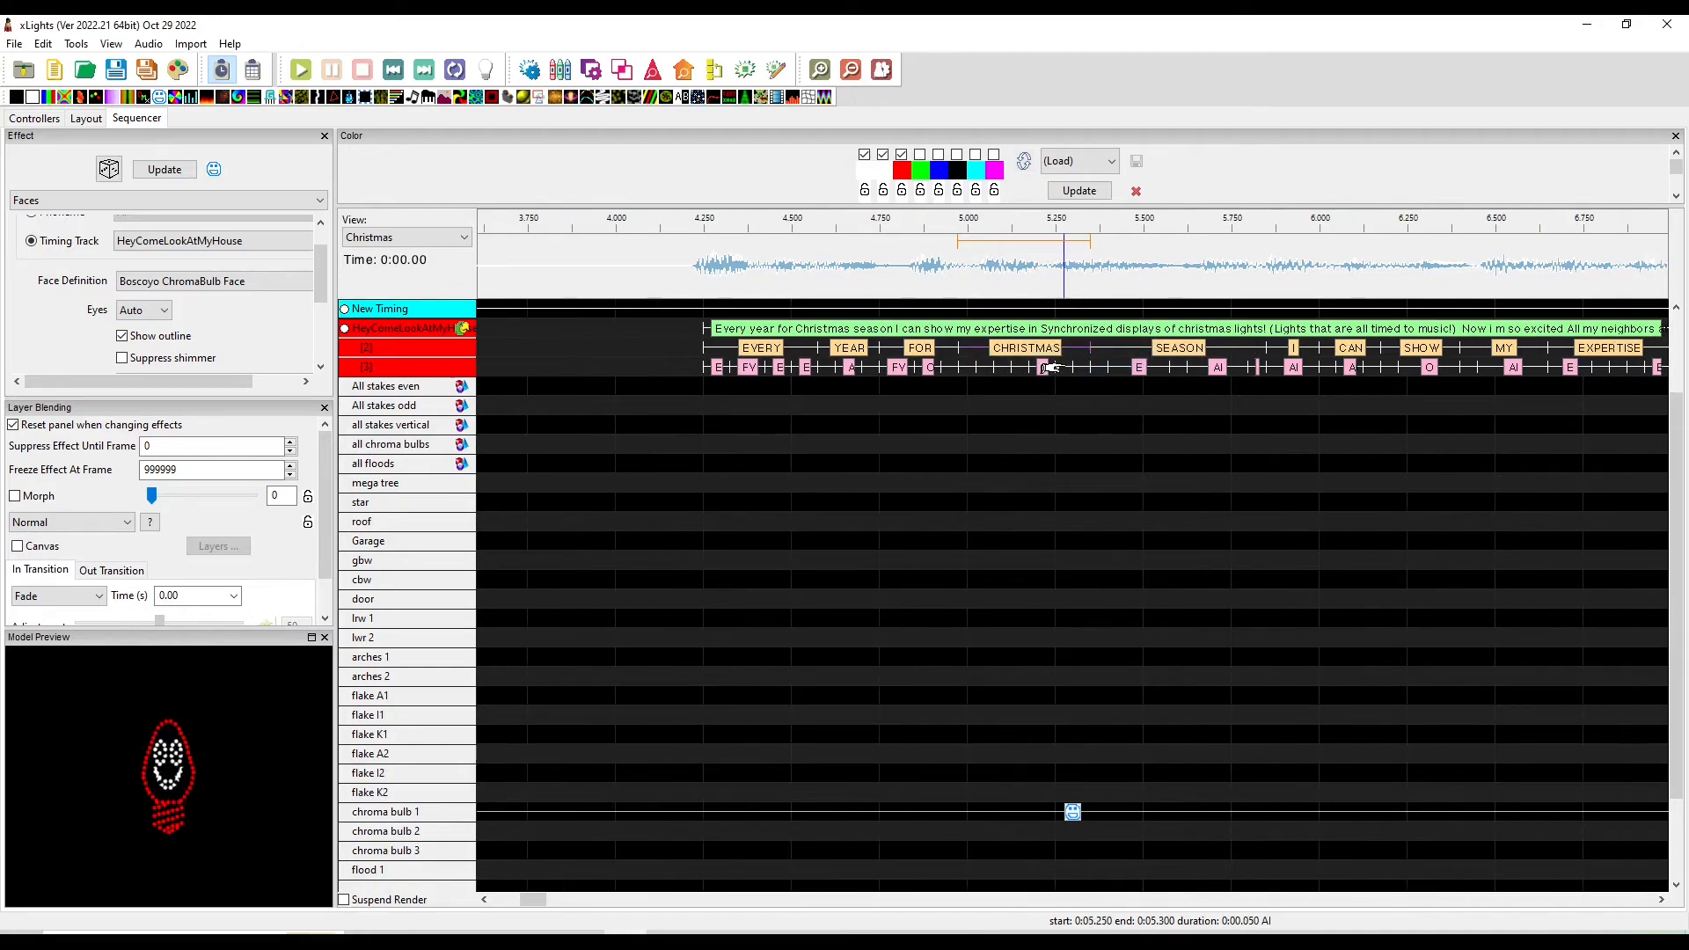
Play the sequence and watch the chroma bulb face mouth the lyrics in the preview
{"action": "left_click", "coordinate": [1040, 368]}
{"action": "left_click", "coordinate": [1070, 373]}
{"action": "left_click", "coordinate": [794, 685]}
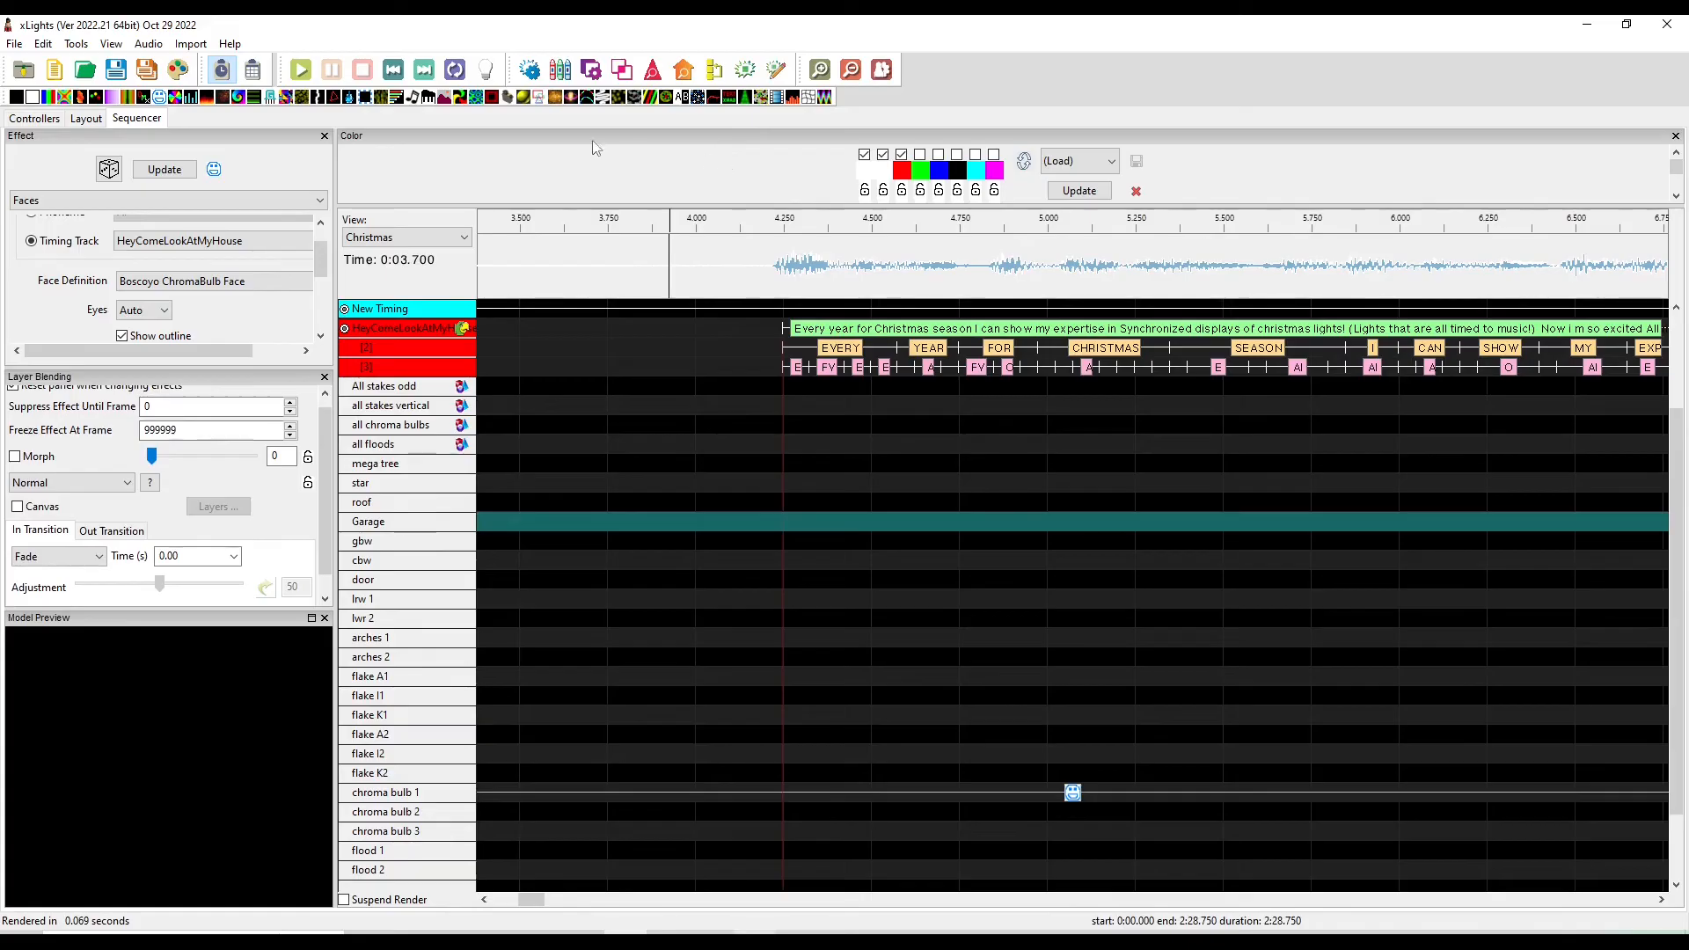
{"action": "key", "text": "space"}
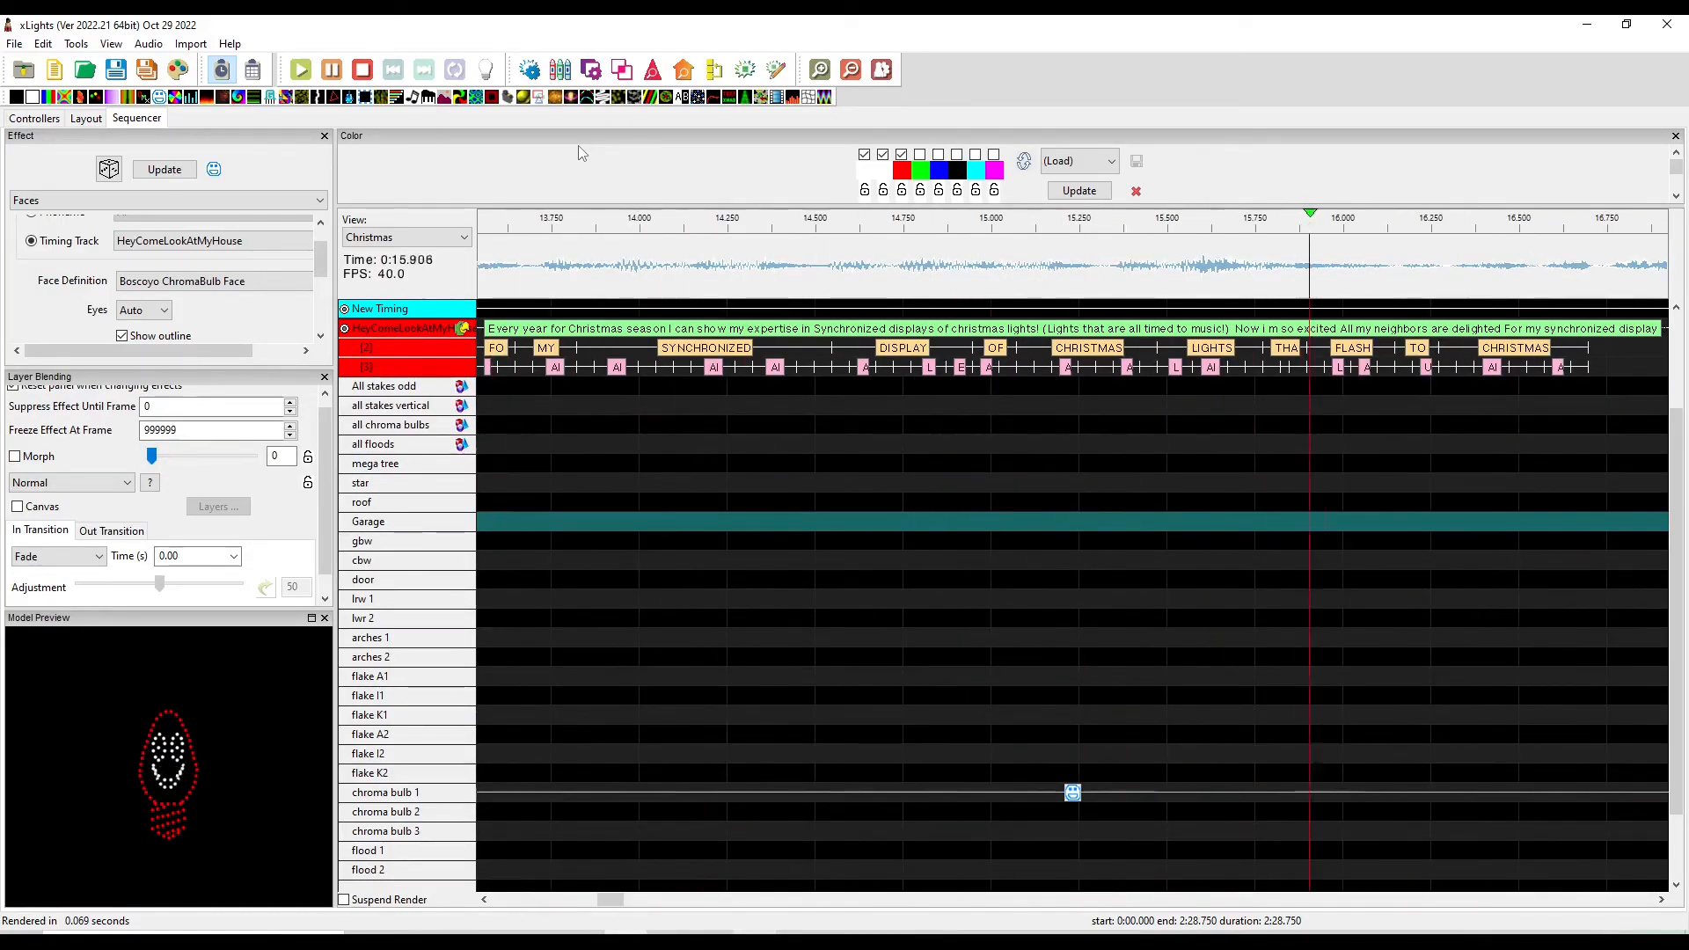
{"action": "key", "text": "space"}
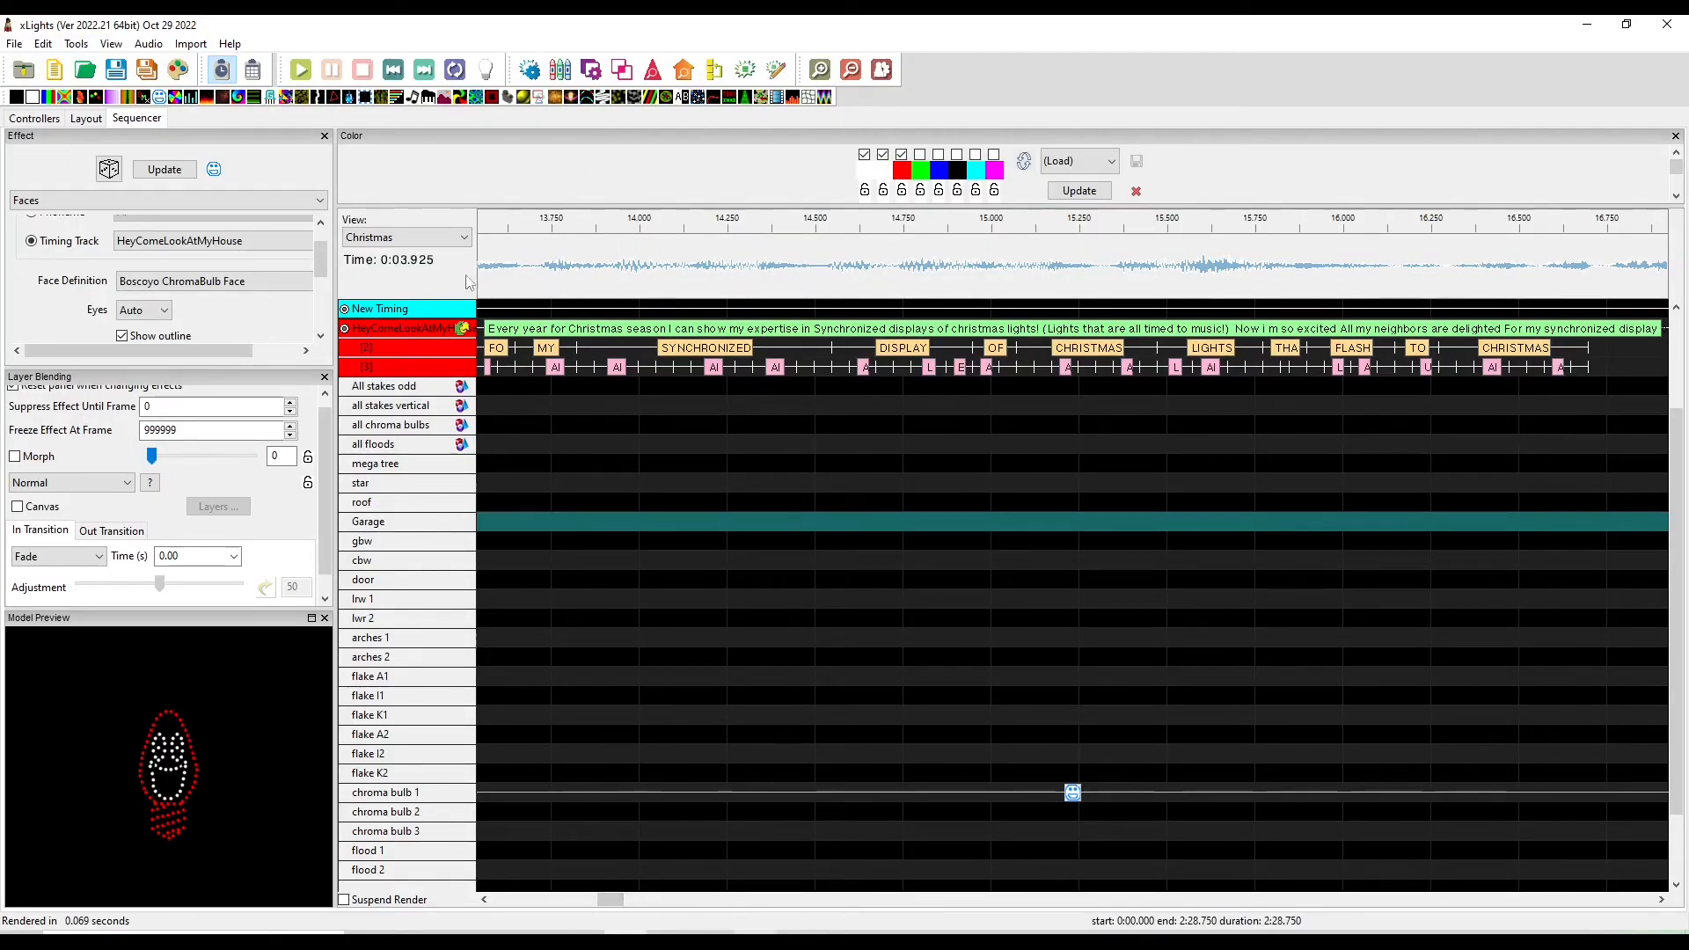
Select about 1.1 seconds of audio near the 9.5-second mark and play that section
{"action": "left_click_drag", "start_coordinate": [609, 900], "coordinate": [572, 901]}
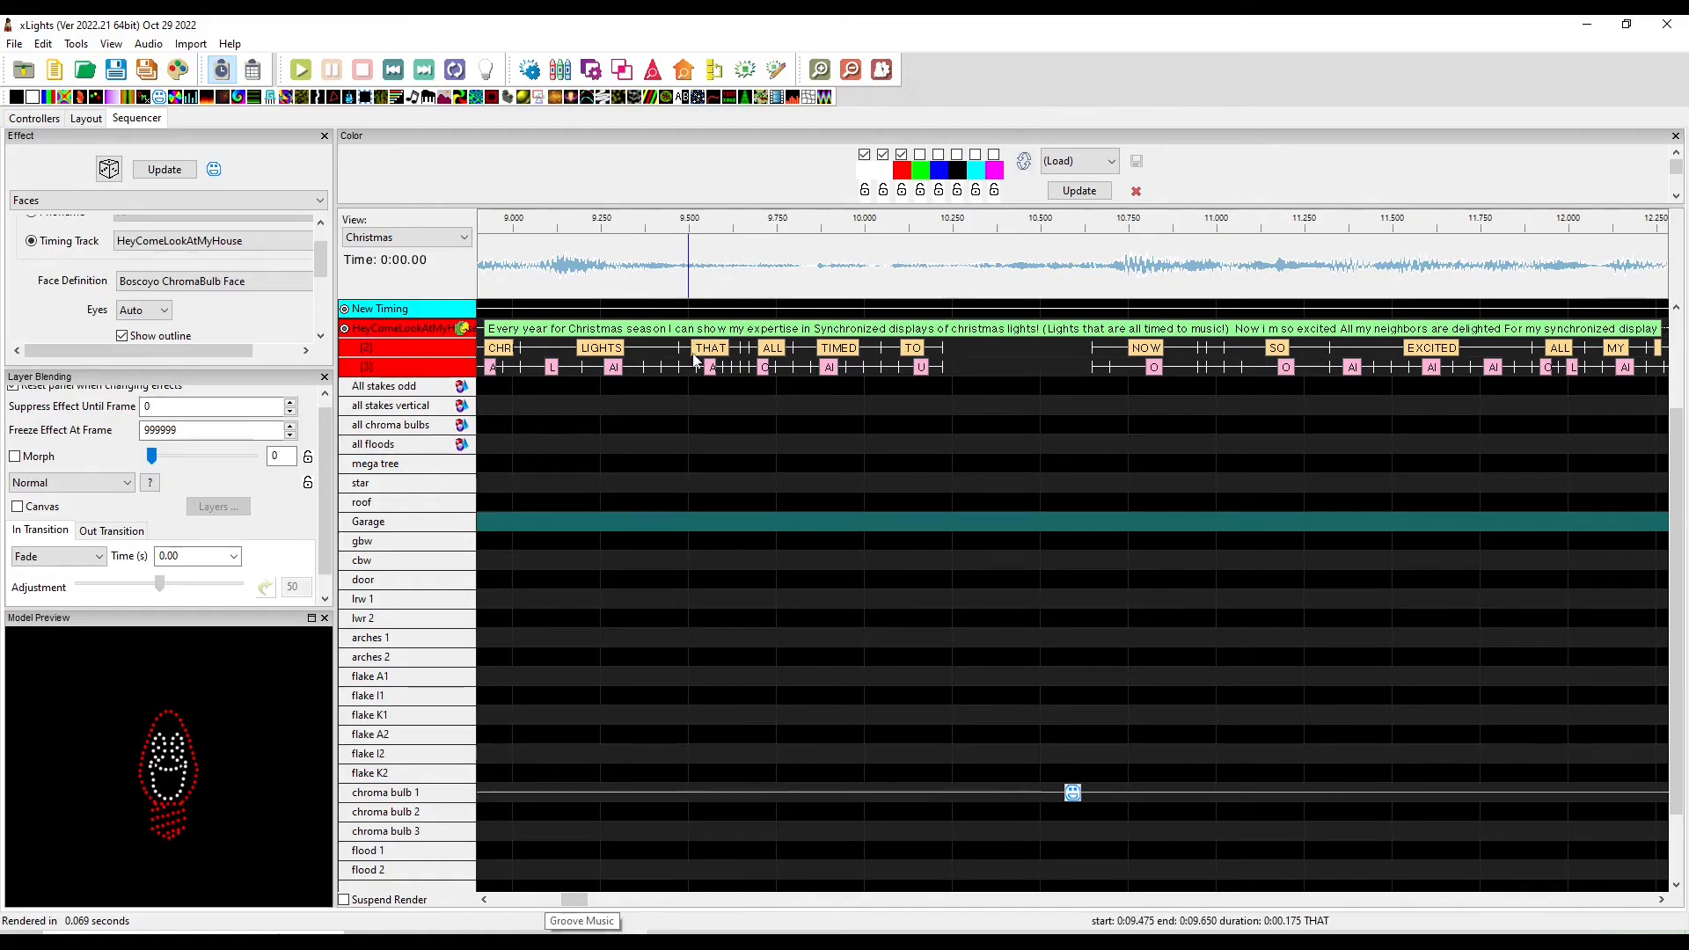
{"action": "left_click_drag", "start_coordinate": [662, 264], "coordinate": [1049, 264]}
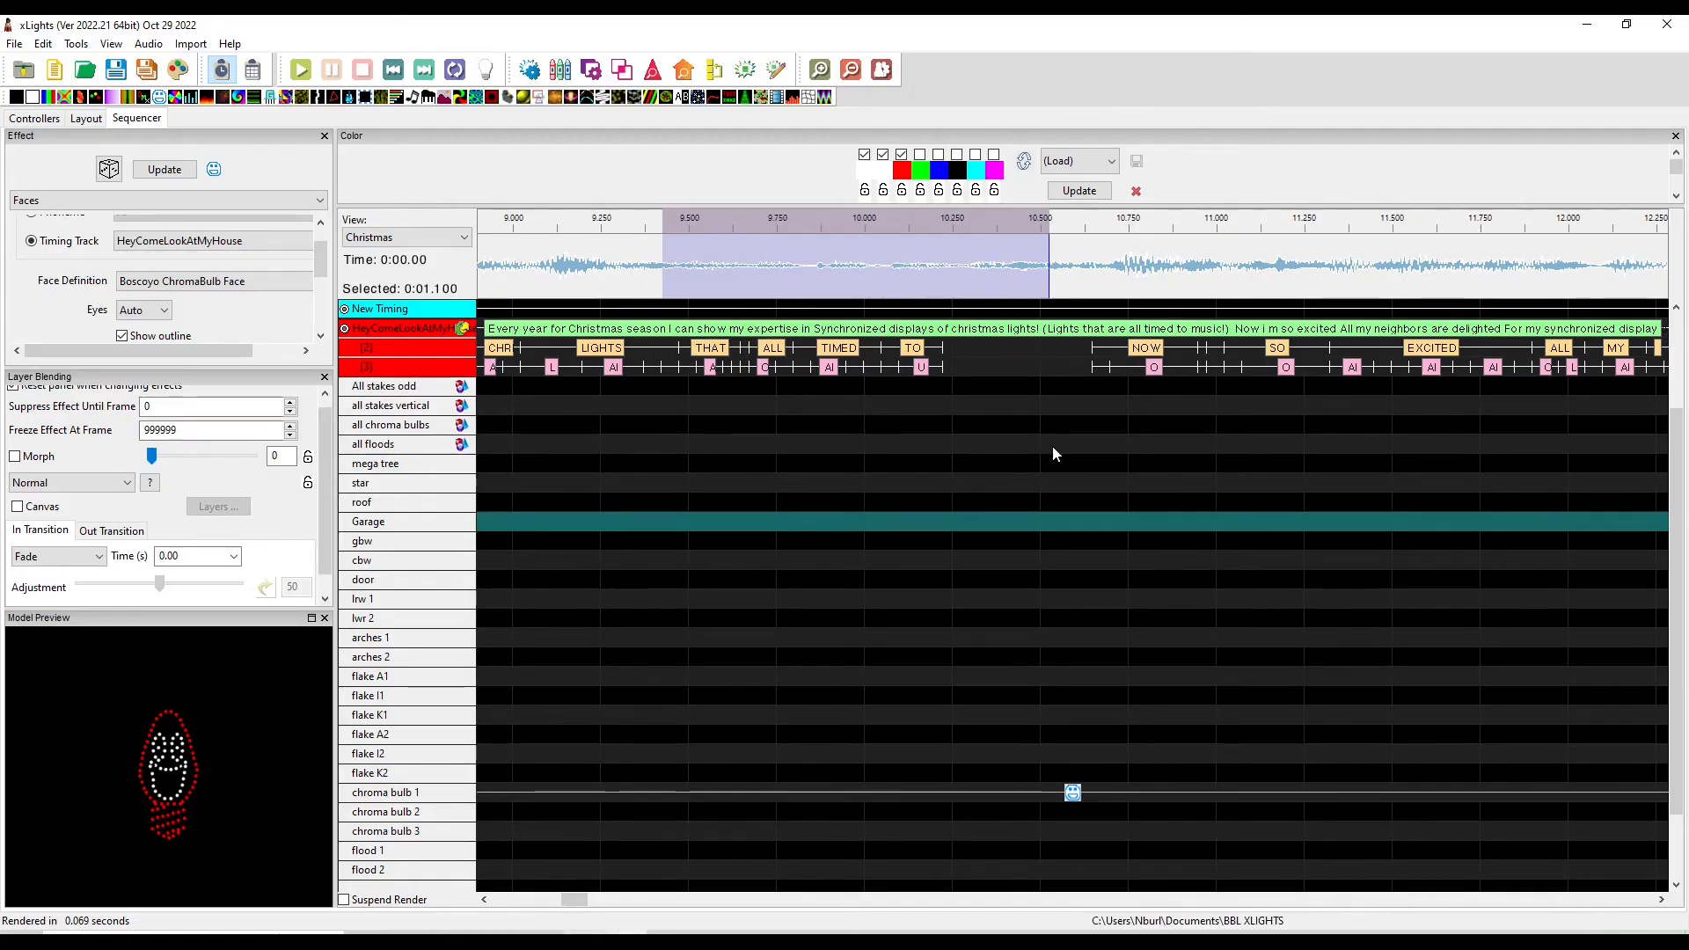
{"action": "key", "text": "space"}
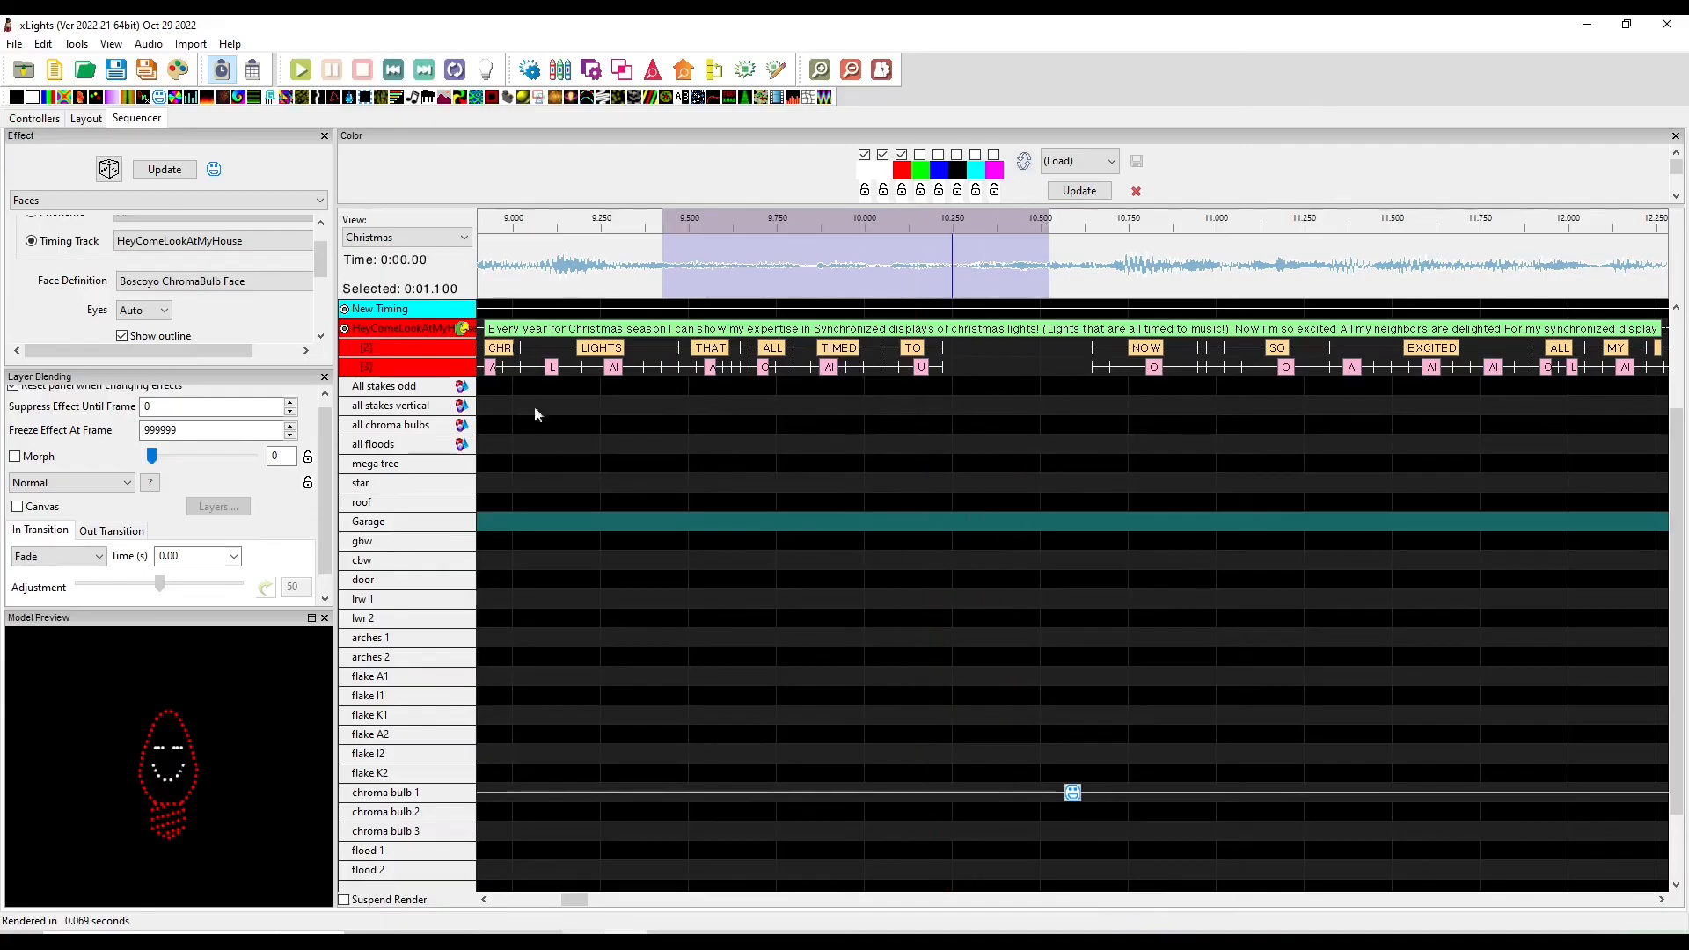
Select about 0.65 seconds of audio around the 10-second mark and play that section
{"action": "left_click_drag", "start_coordinate": [884, 264], "coordinate": [1110, 282]}
{"action": "key", "text": "space"}
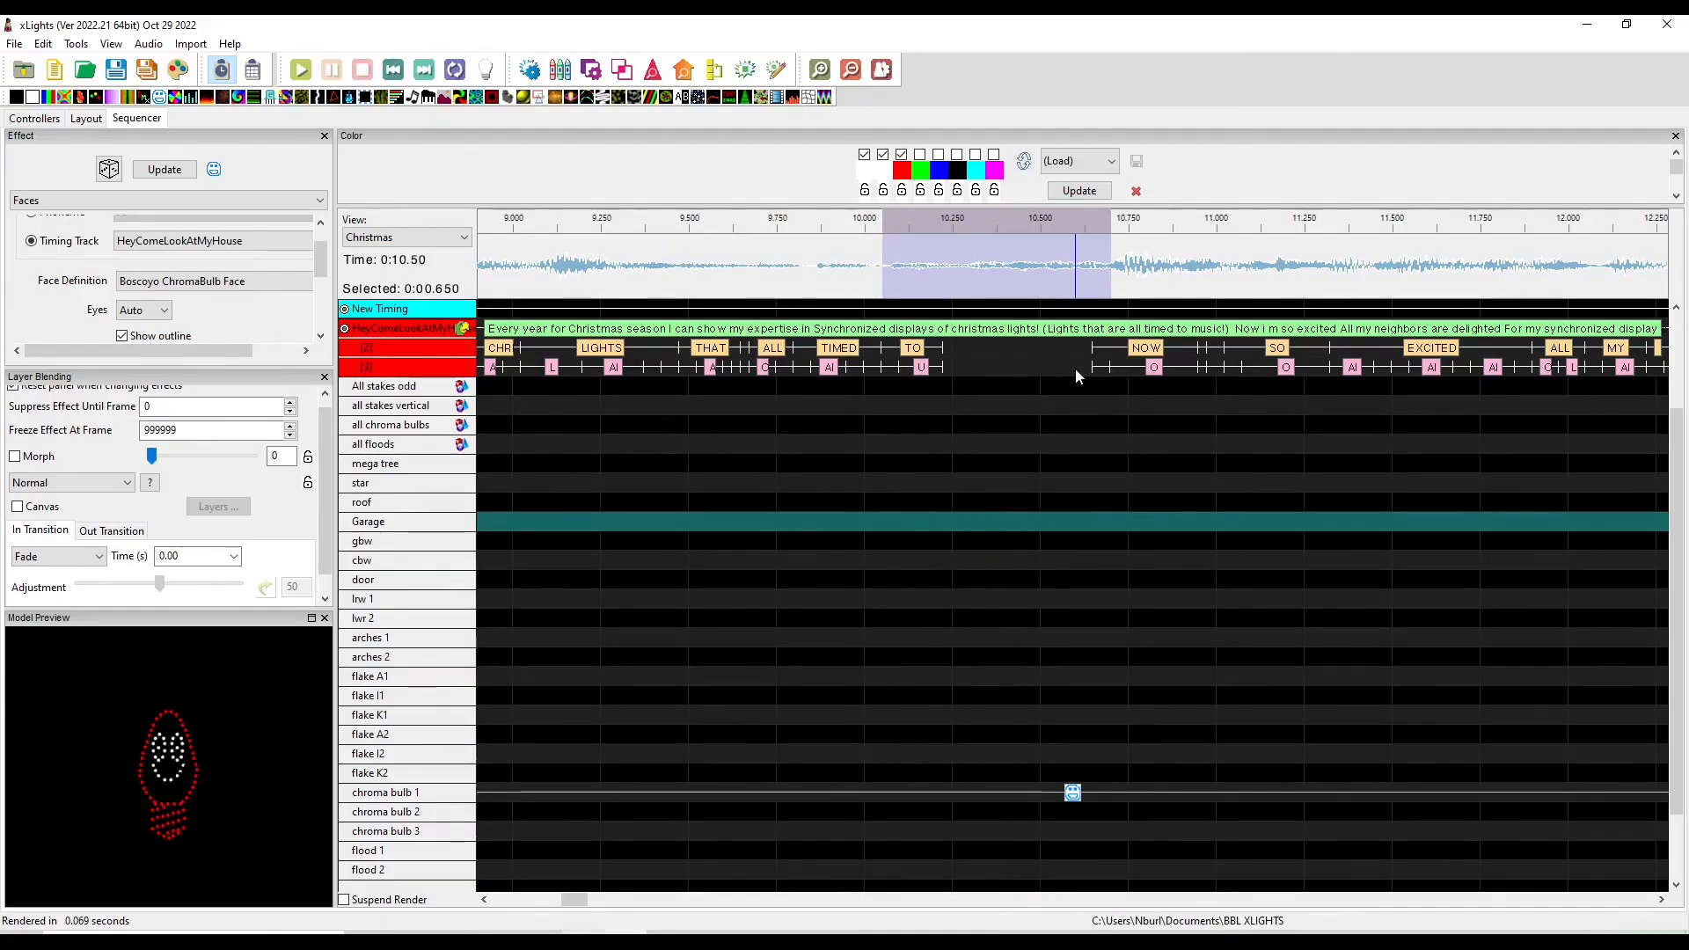
Copy the word TO and paste it into the empty gap just after it, around 10.25 seconds
{"action": "left_click", "coordinate": [1030, 393]}
{"action": "scroll", "coordinate": [1005, 440], "scroll_direction": "up", "scroll_amount": 2}
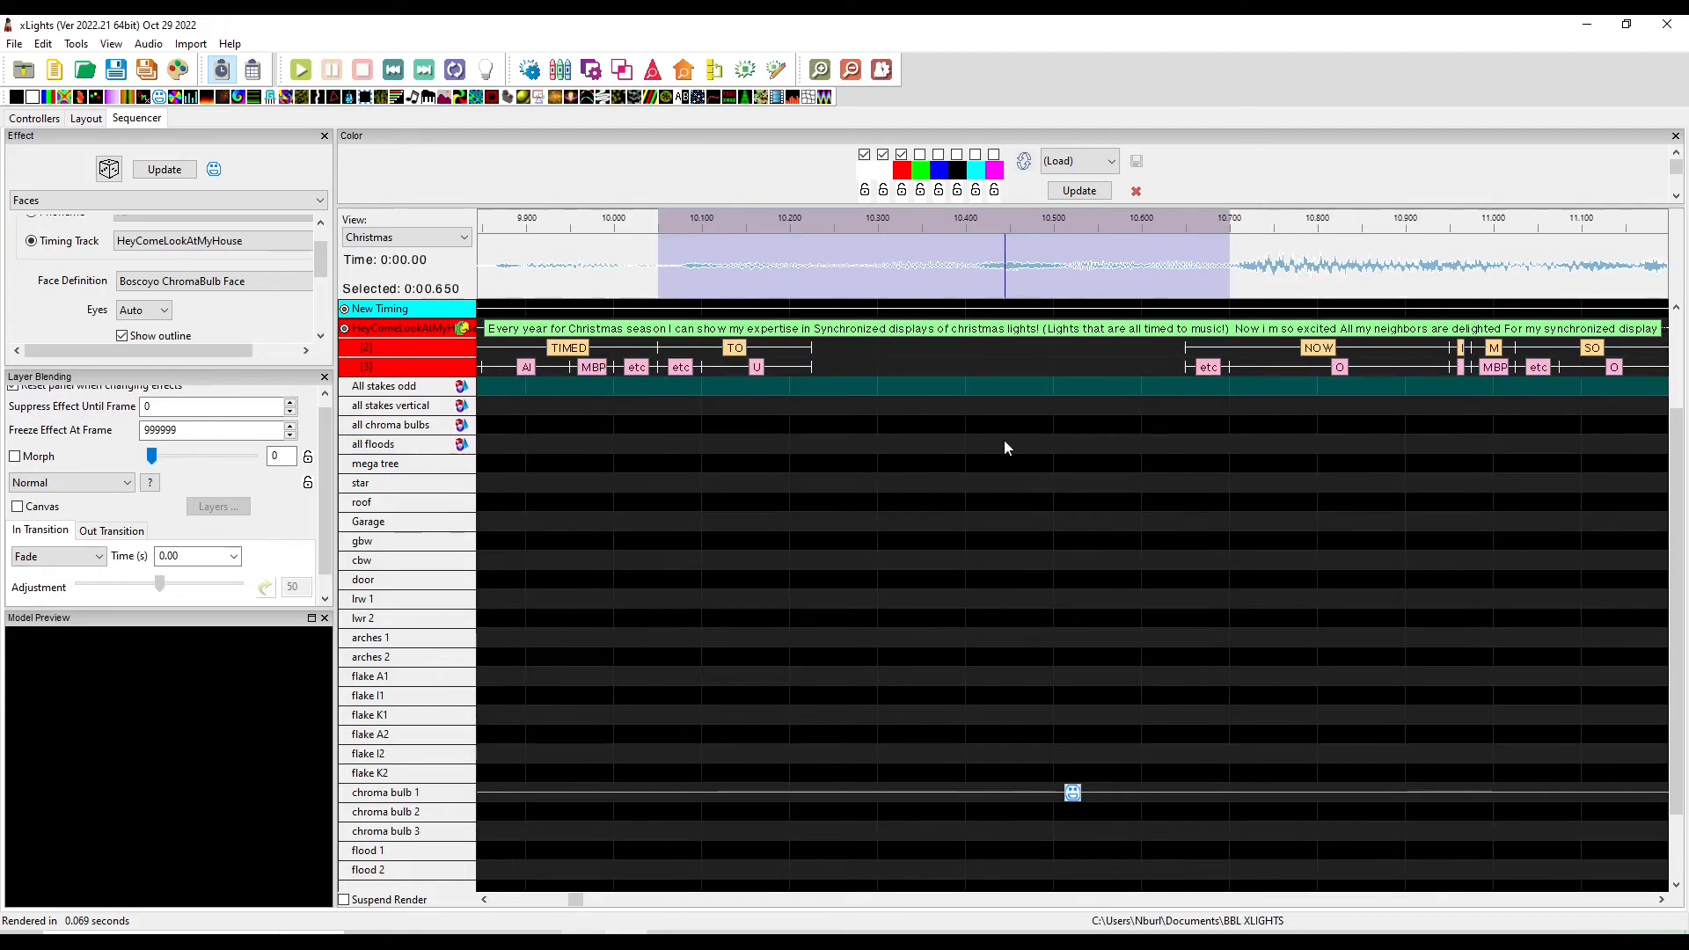
{"action": "left_click", "coordinate": [717, 356]}
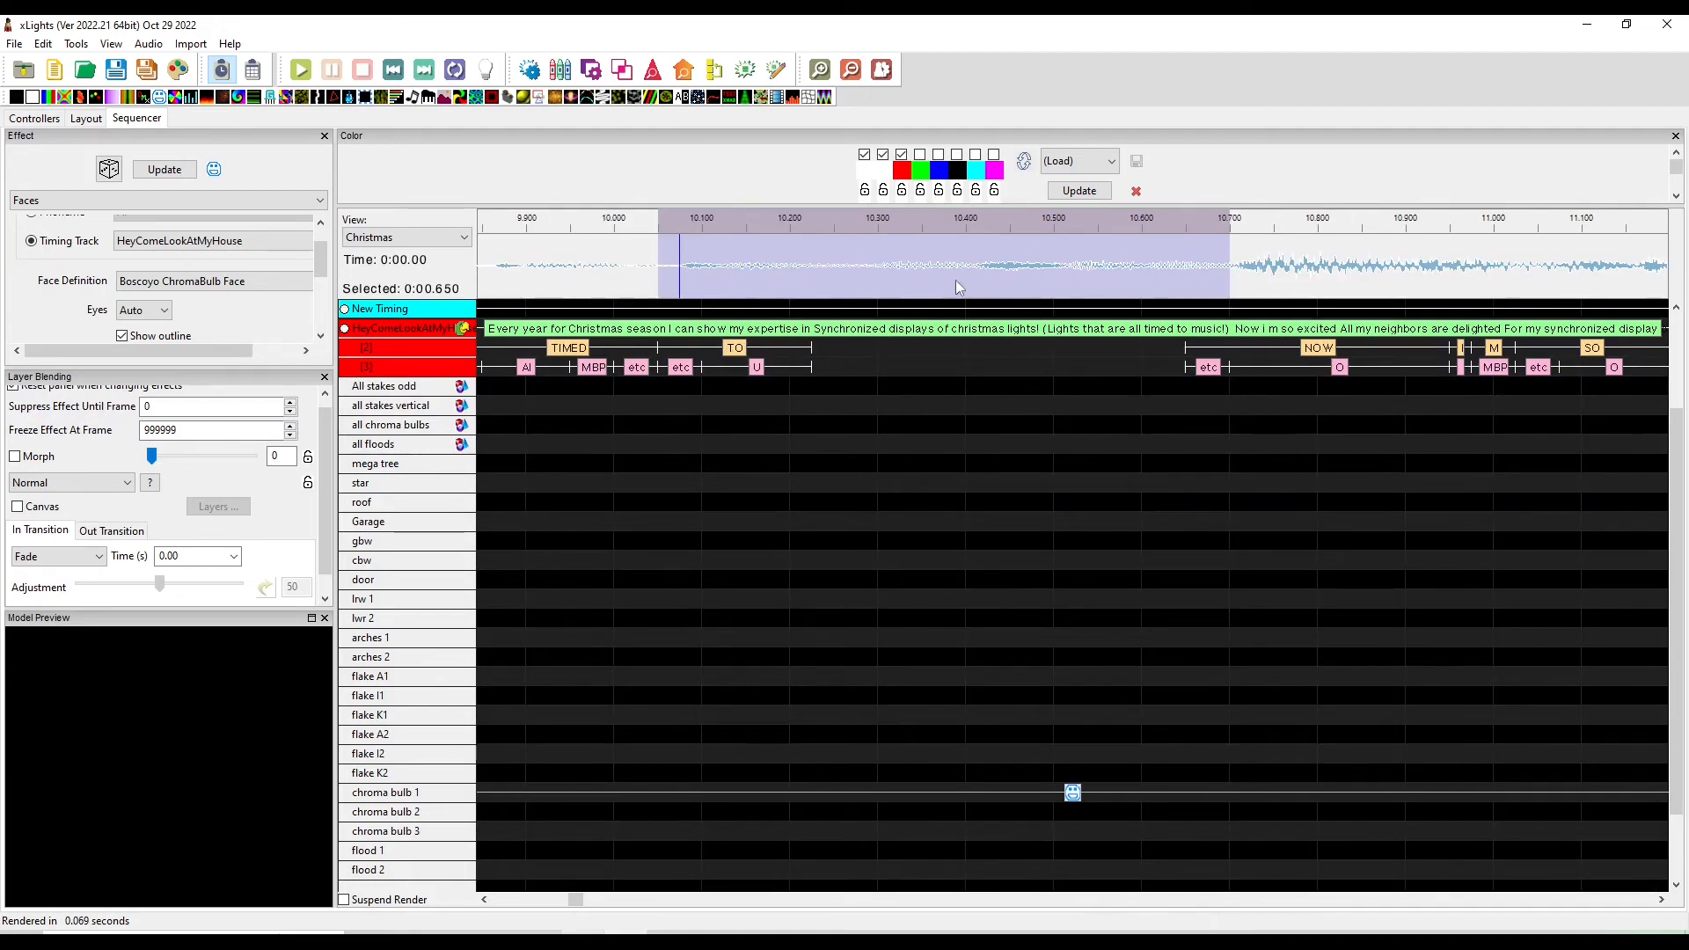
{"action": "right_click", "coordinate": [738, 349]}
{"action": "key", "text": "Escape"}
{"action": "right_click", "coordinate": [730, 349]}
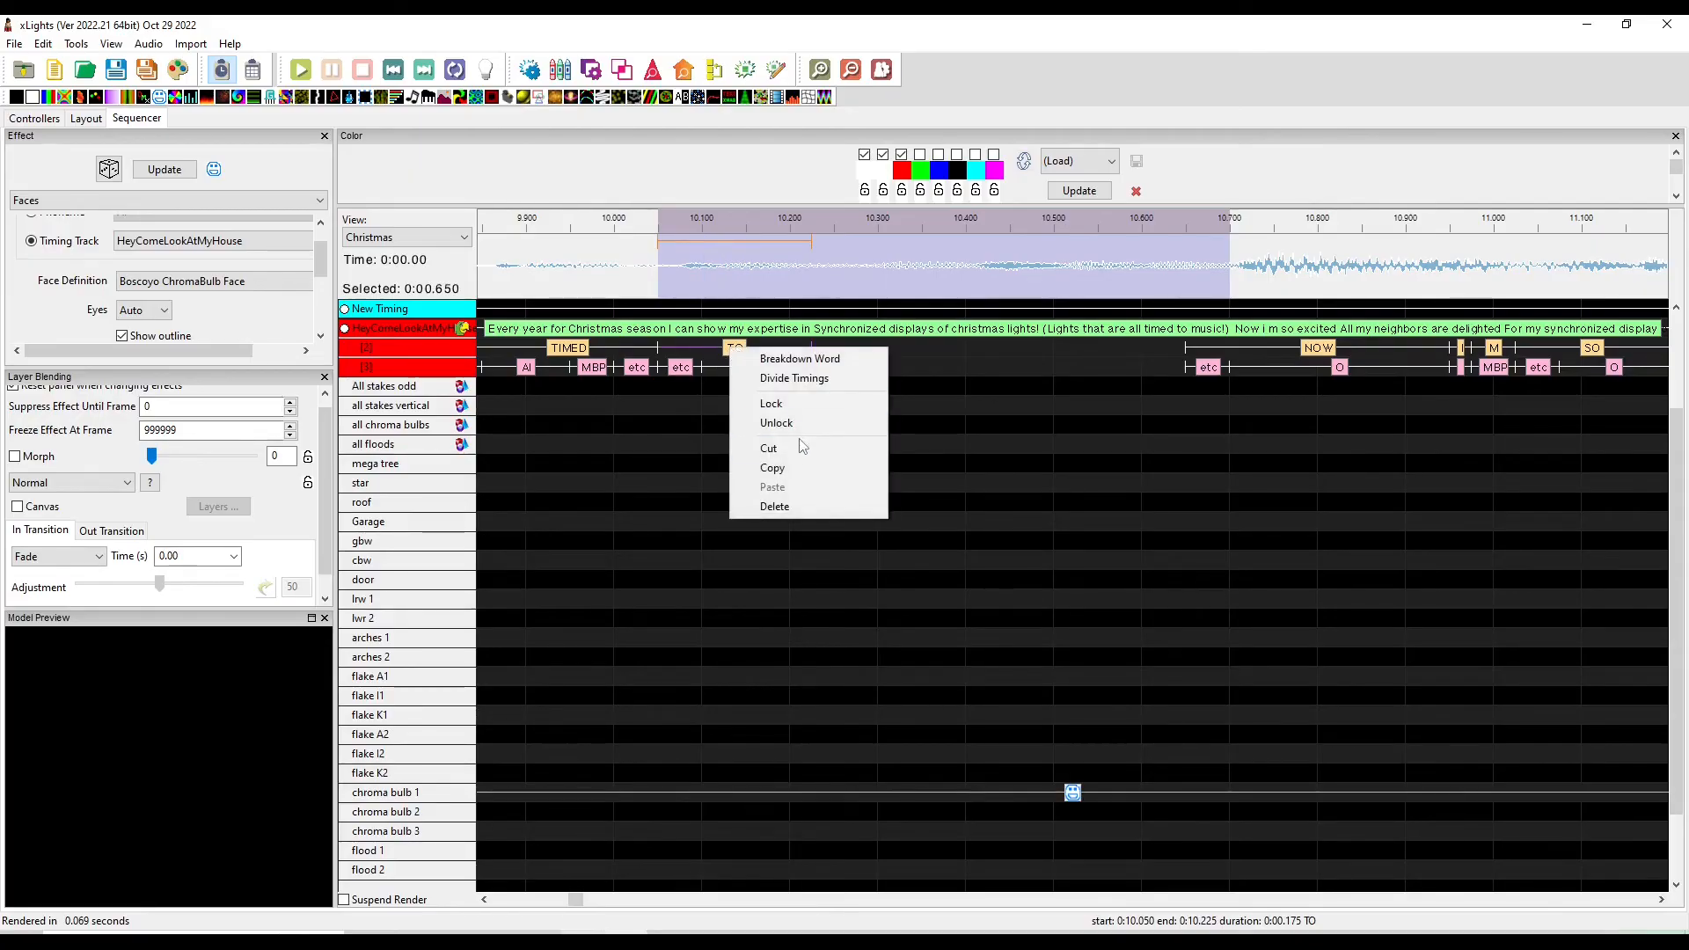
{"action": "left_click", "coordinate": [801, 467]}
{"action": "right_click", "coordinate": [836, 351]}
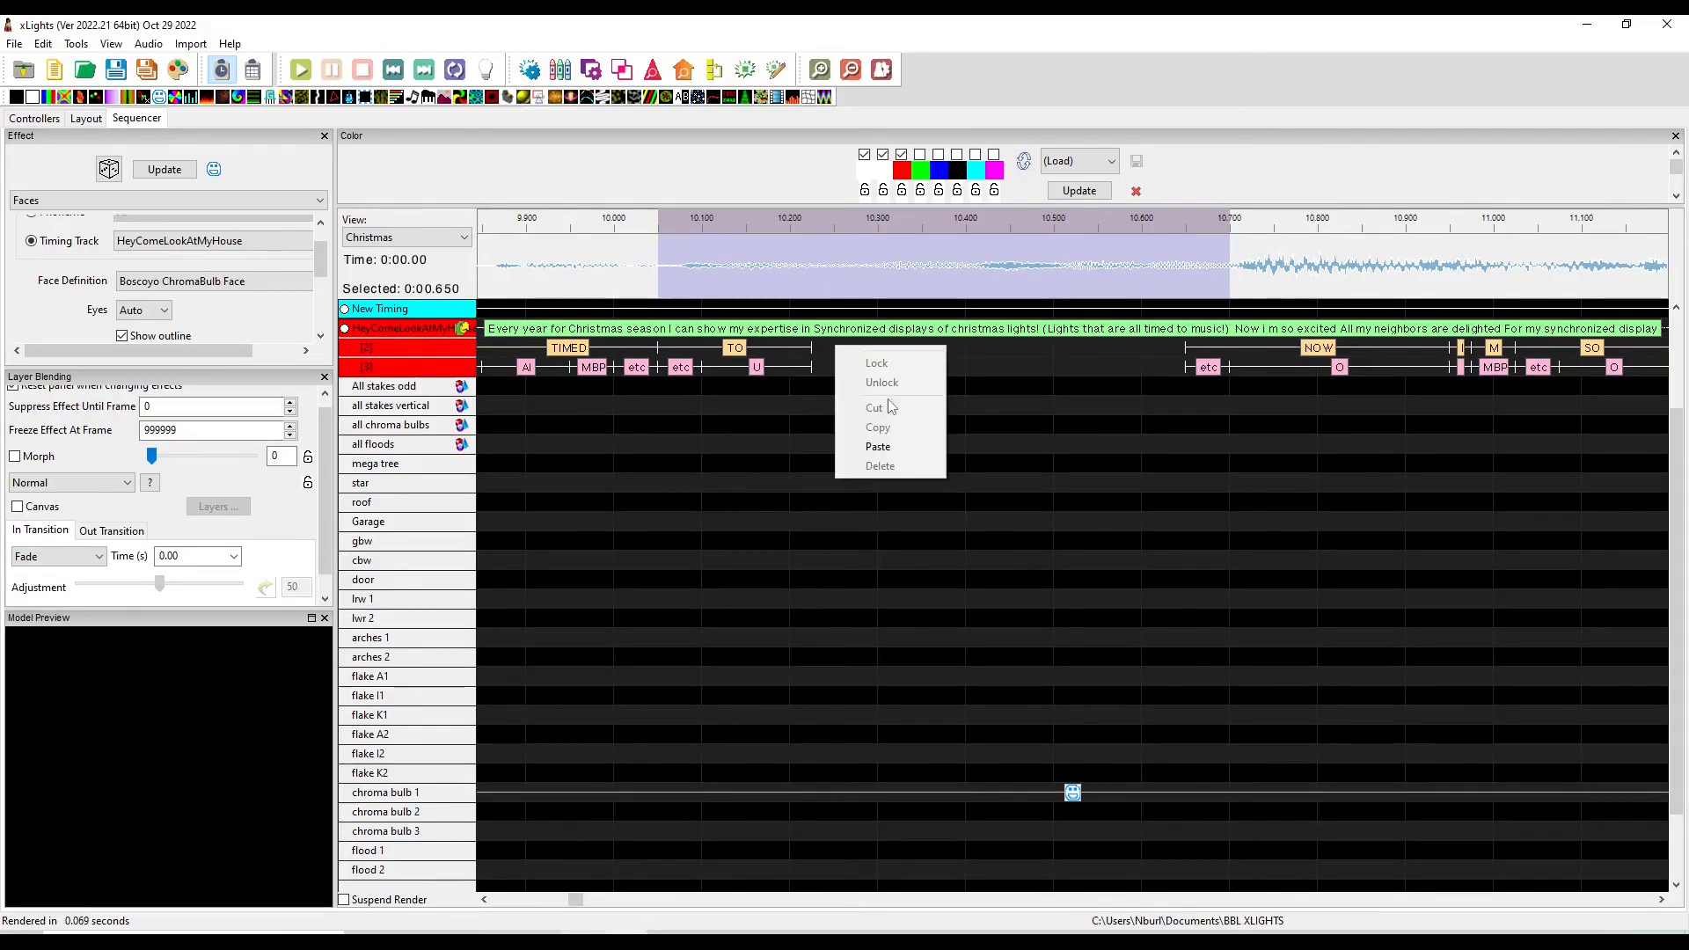
{"action": "left_click", "coordinate": [880, 446]}
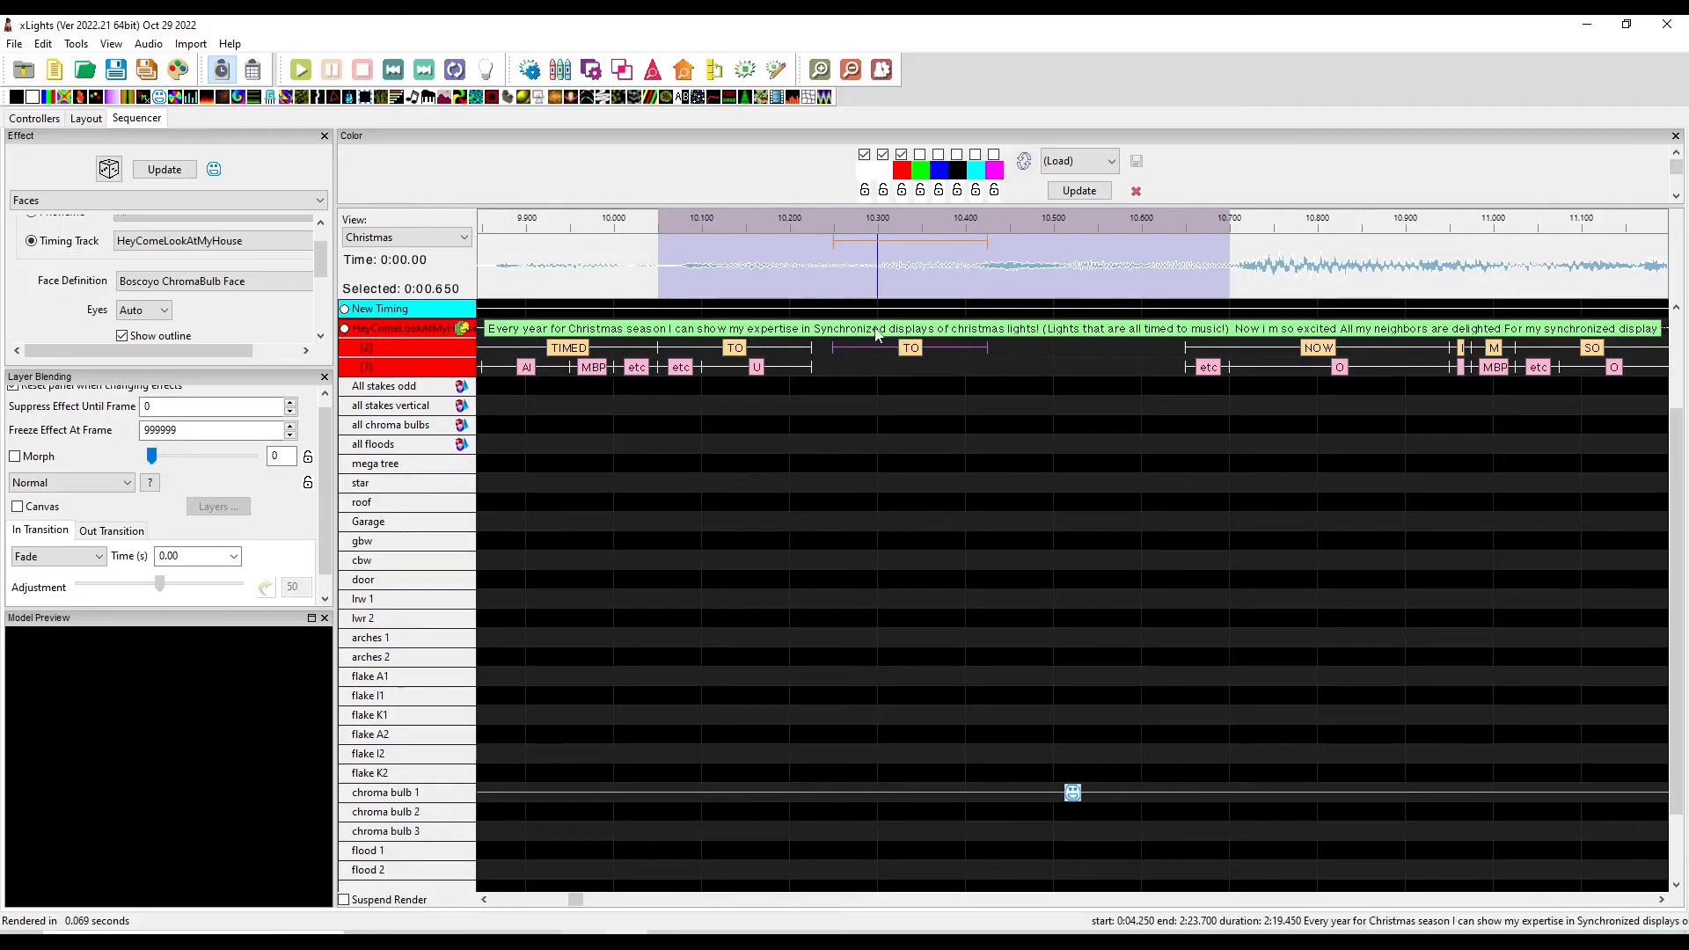
Relabel the pasted word as music
{"action": "double_click", "coordinate": [911, 349]}
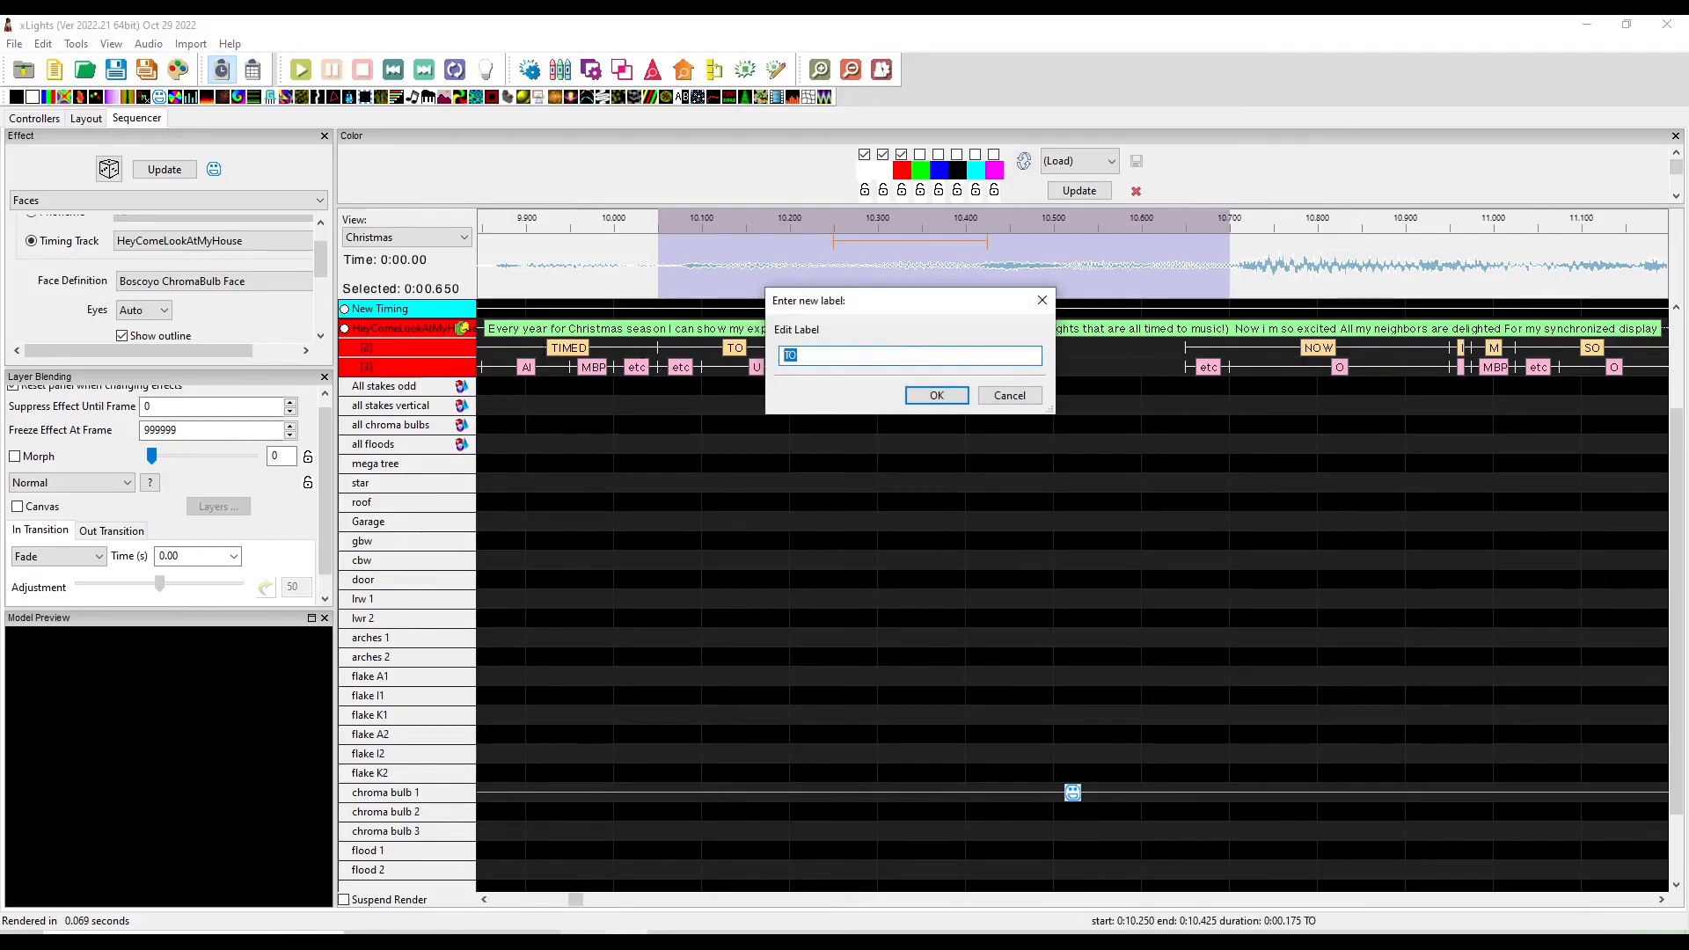
{"action": "type", "text": "music"}
{"action": "key", "text": "Return"}
Play the section, then extend the music word's end to about 10.6 seconds
{"action": "left_click", "coordinate": [896, 283]}
{"action": "key", "text": "space"}
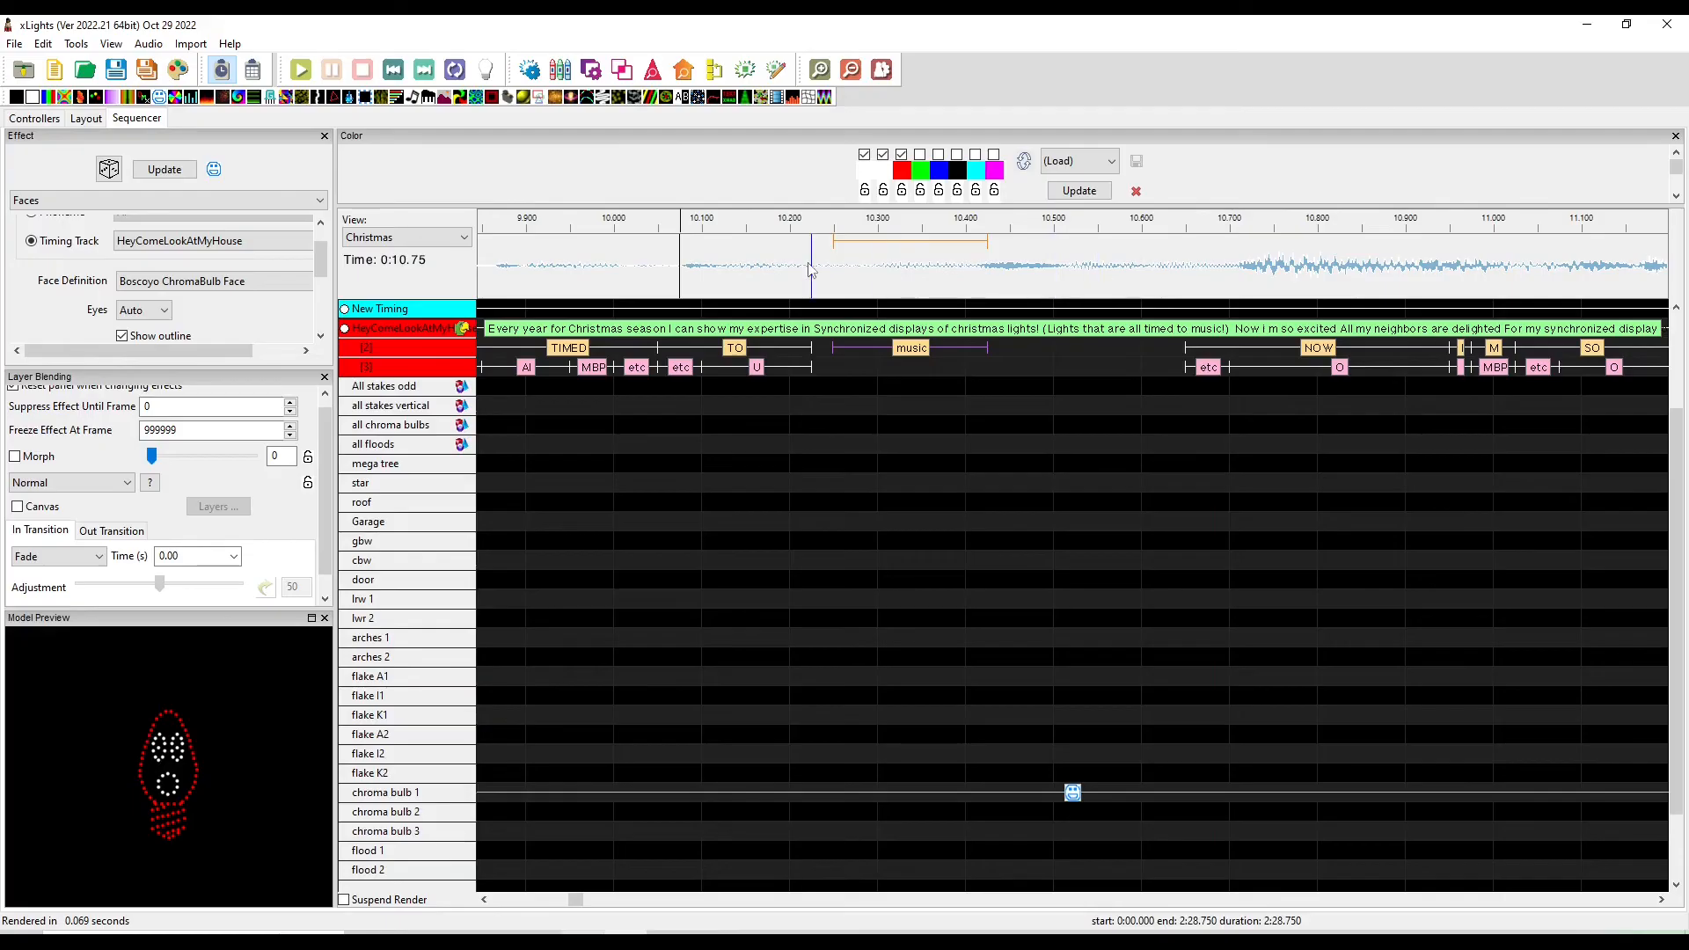
{"action": "left_click_drag", "start_coordinate": [1032, 282], "coordinate": [1186, 282]}
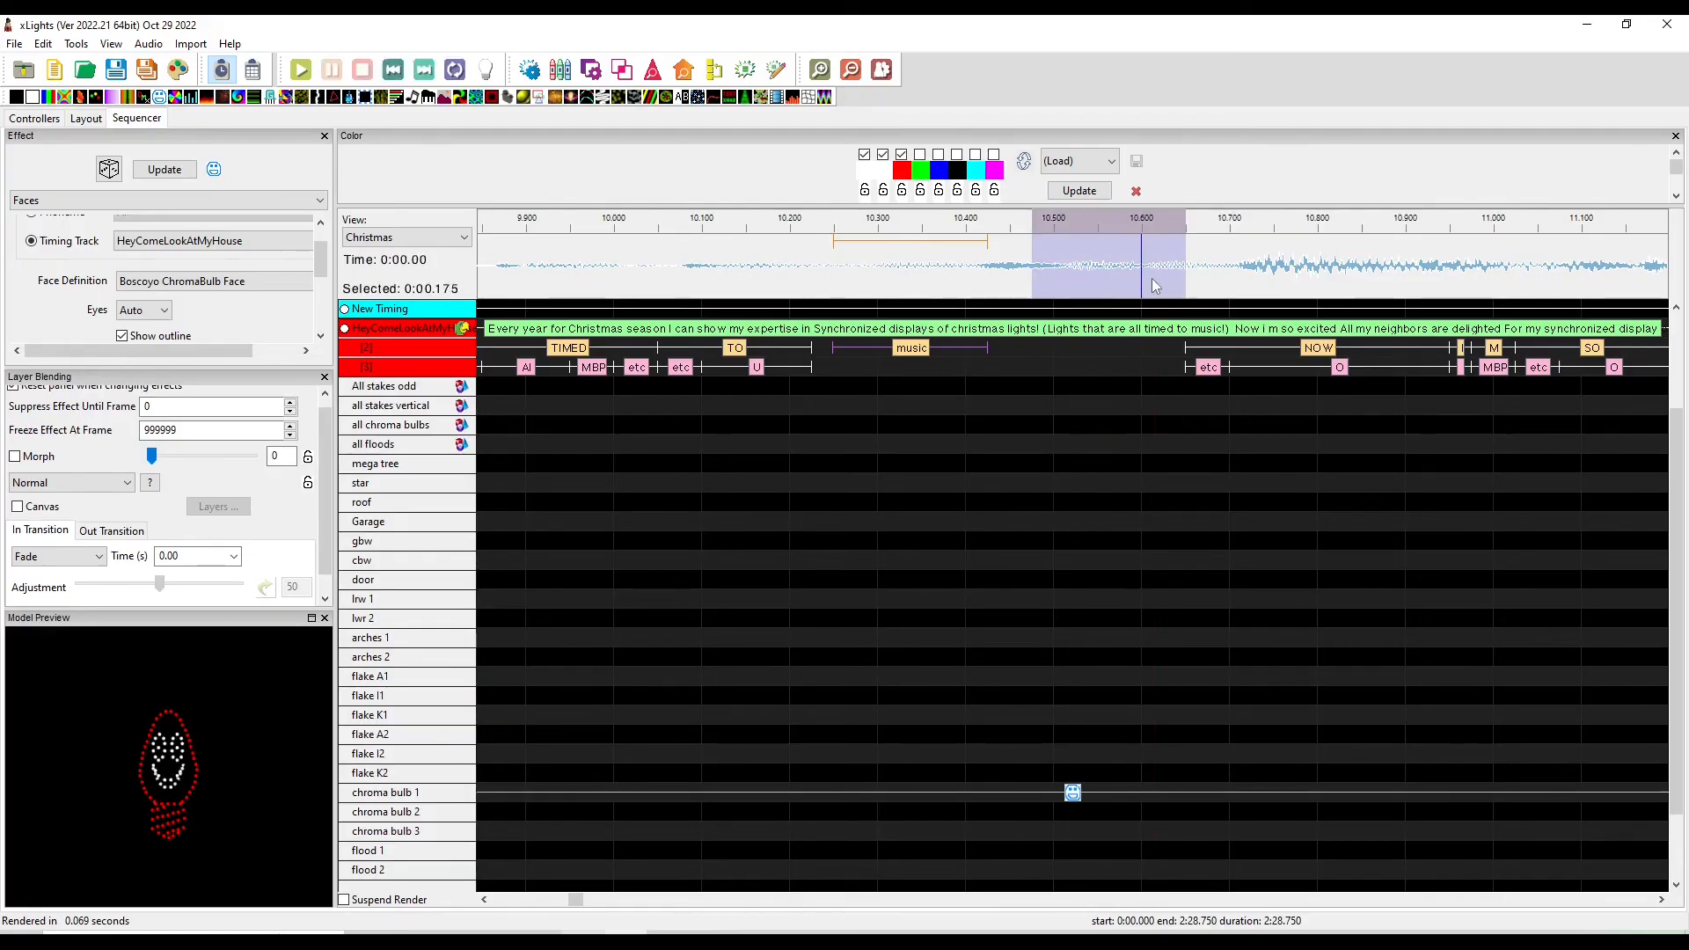
{"action": "left_click_drag", "start_coordinate": [987, 348], "coordinate": [1141, 329]}
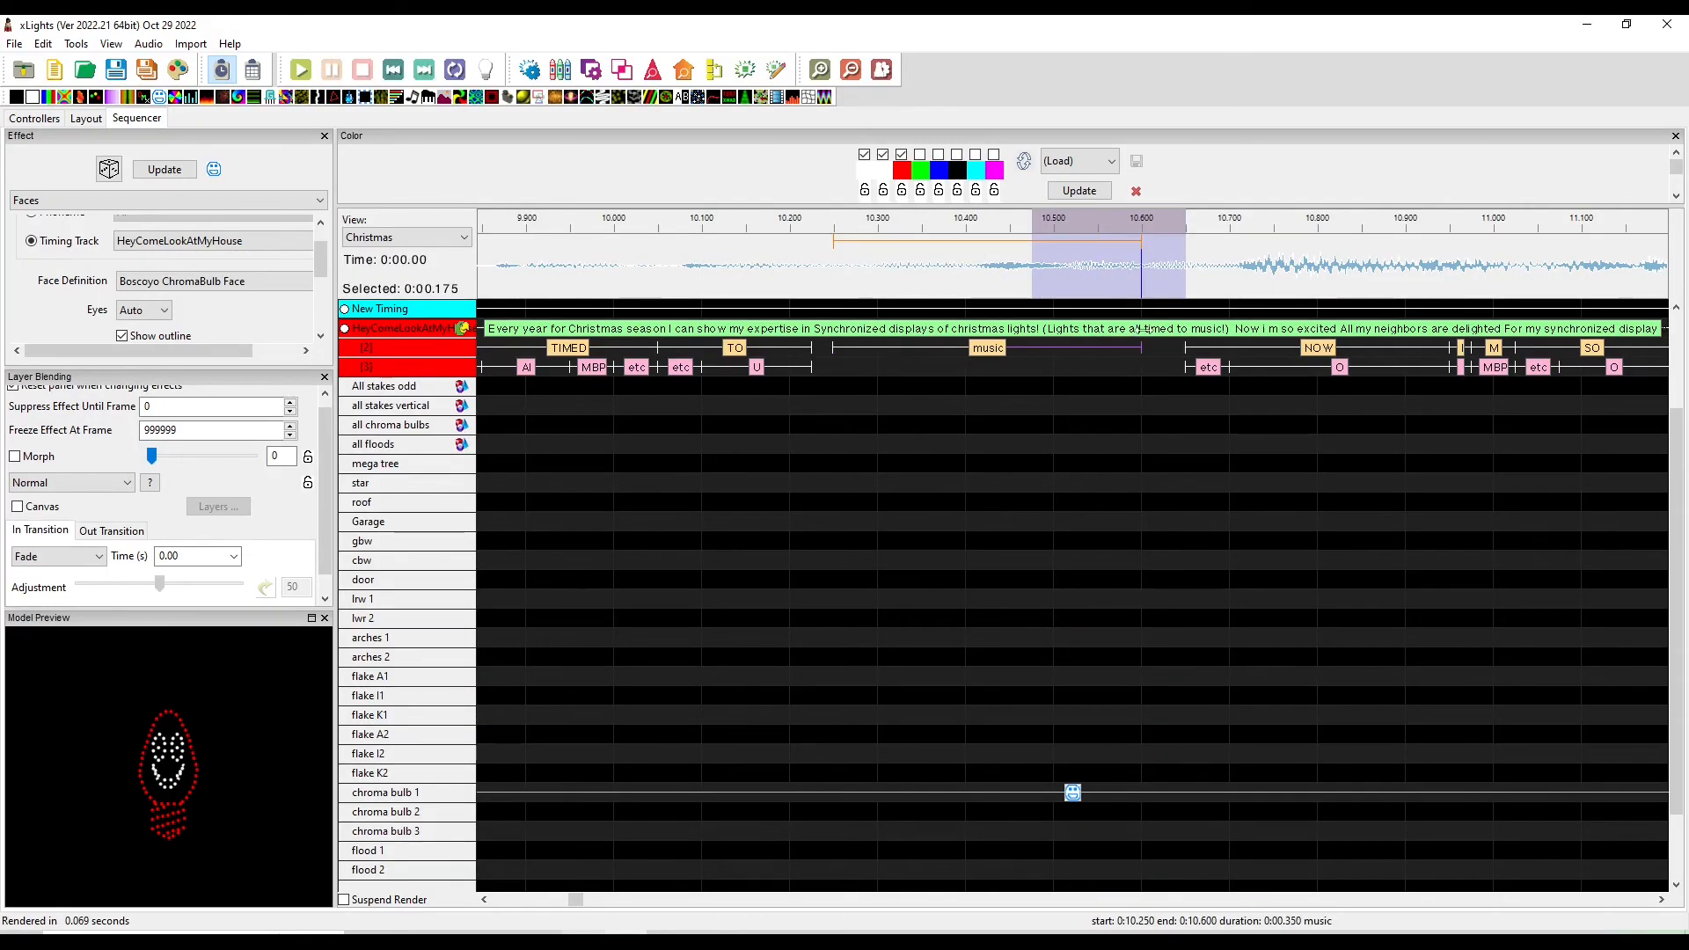
Break down the word music into phonemes
{"action": "left_click_drag", "start_coordinate": [987, 355], "coordinate": [947, 361]}
{"action": "right_click", "coordinate": [984, 356]}
{"action": "left_click", "coordinate": [1017, 363]}
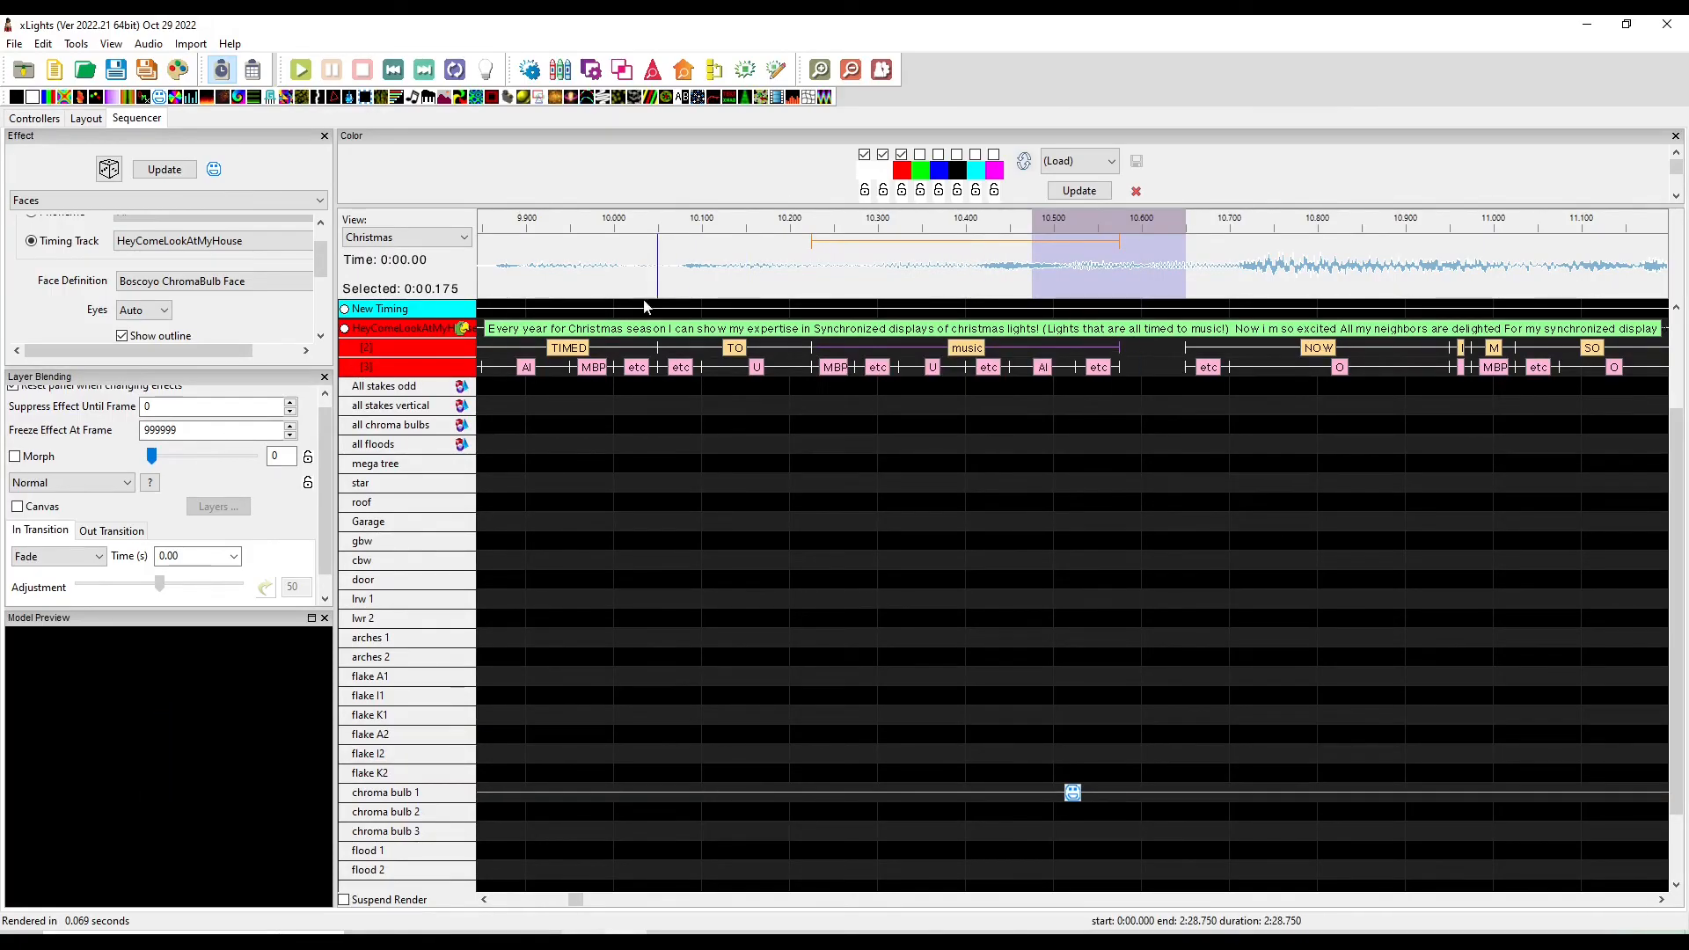
Select the audio from about 9.0 to 10.7 seconds and play it
{"action": "left_click", "coordinate": [543, 279]}
{"action": "left_click_drag", "start_coordinate": [528, 252], "coordinate": [1181, 231]}
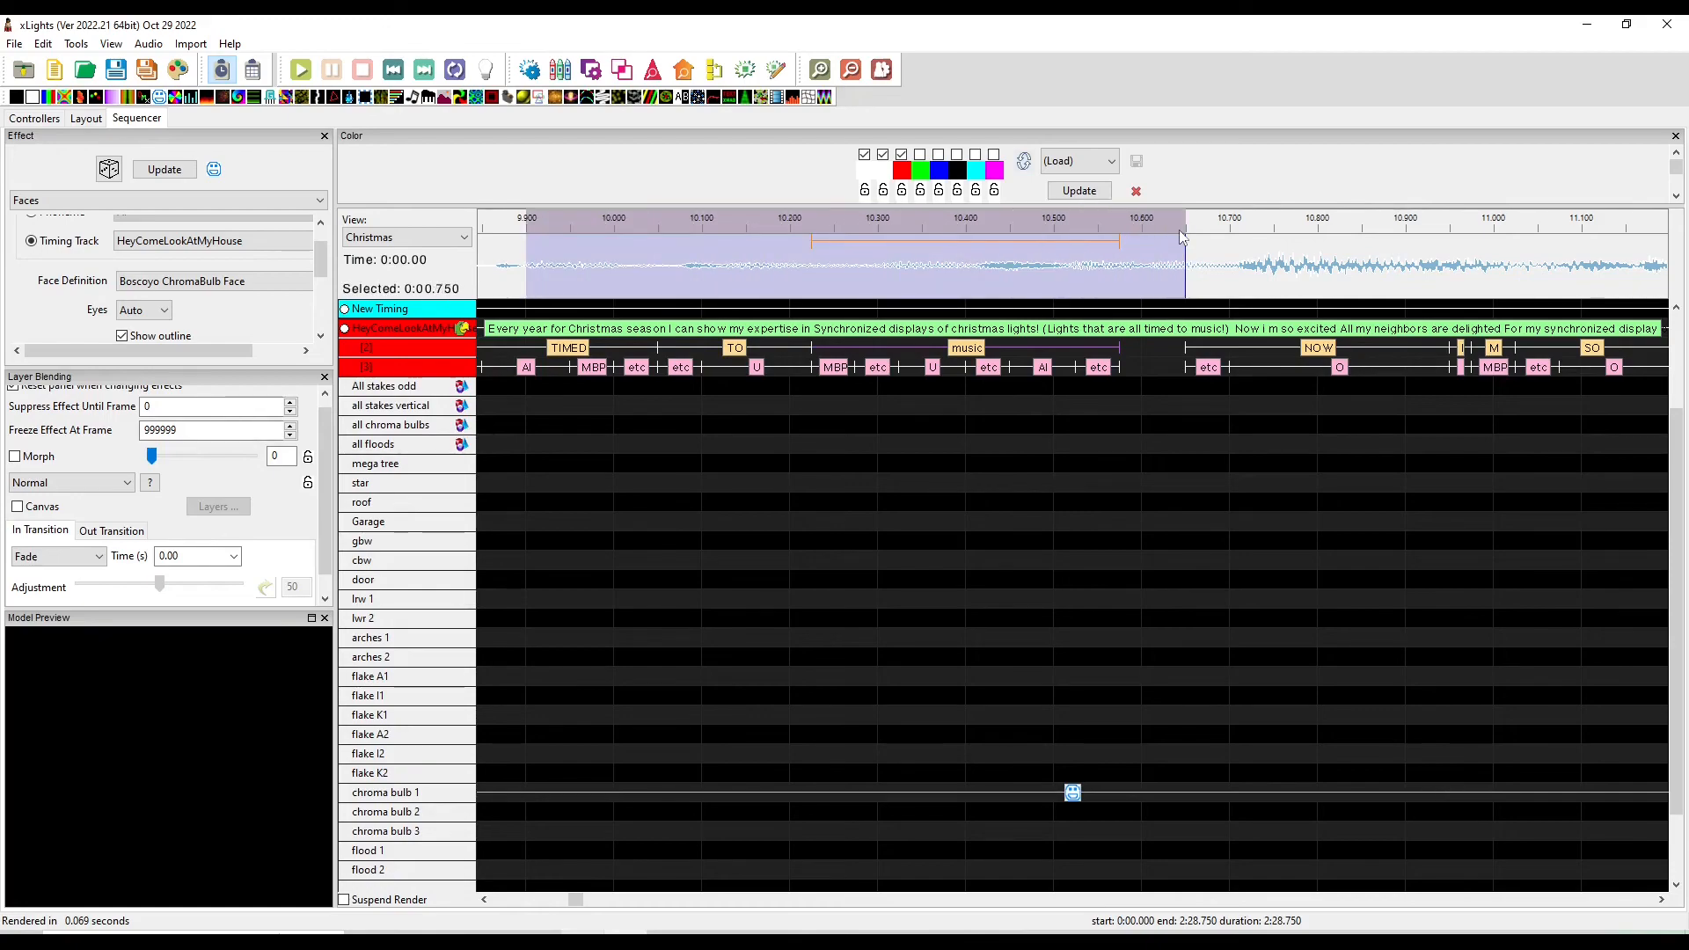
{"action": "key", "text": "space"}
Replay the lyrics from about 8.85 seconds and watch the face mouth them in the preview
{"action": "scroll", "coordinate": [1180, 234], "scroll_direction": "down", "scroll_amount": 1}
{"action": "mouse_move", "coordinate": [591, 897]}
{"action": "left_mouse_down"}
{"action": "mouse_move", "coordinate": [567, 898]}
{"action": "mouse_move", "coordinate": [587, 892]}
{"action": "left_mouse_up"}
{"action": "left_click", "coordinate": [540, 266]}
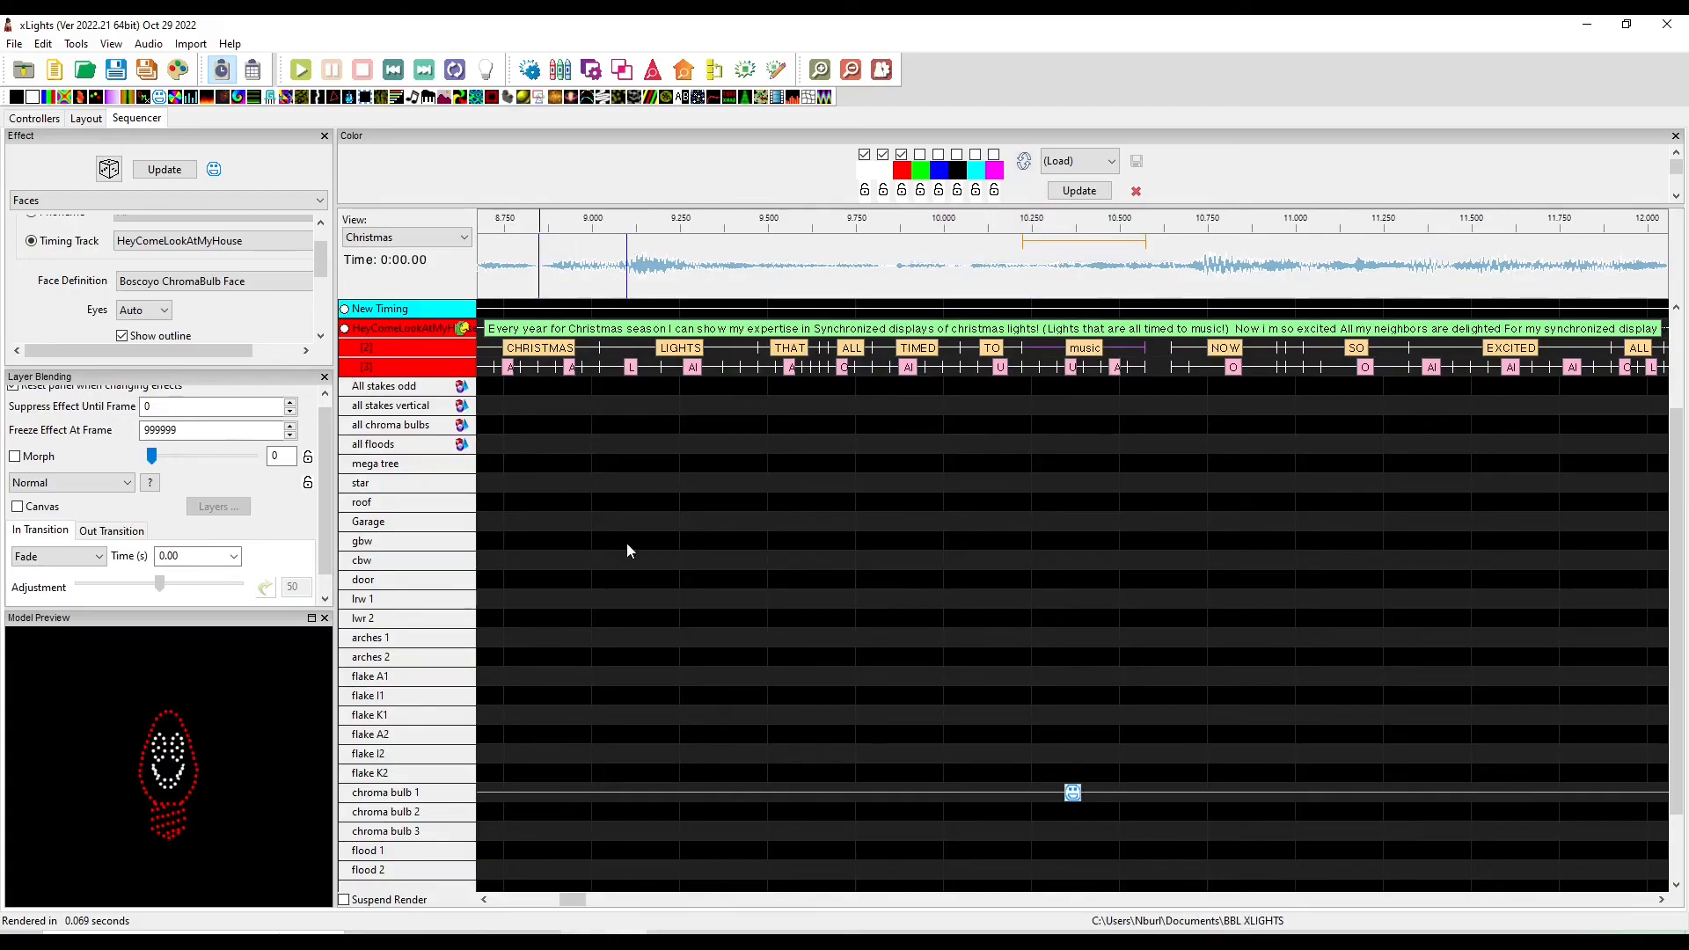
{"action": "key", "text": "space"}
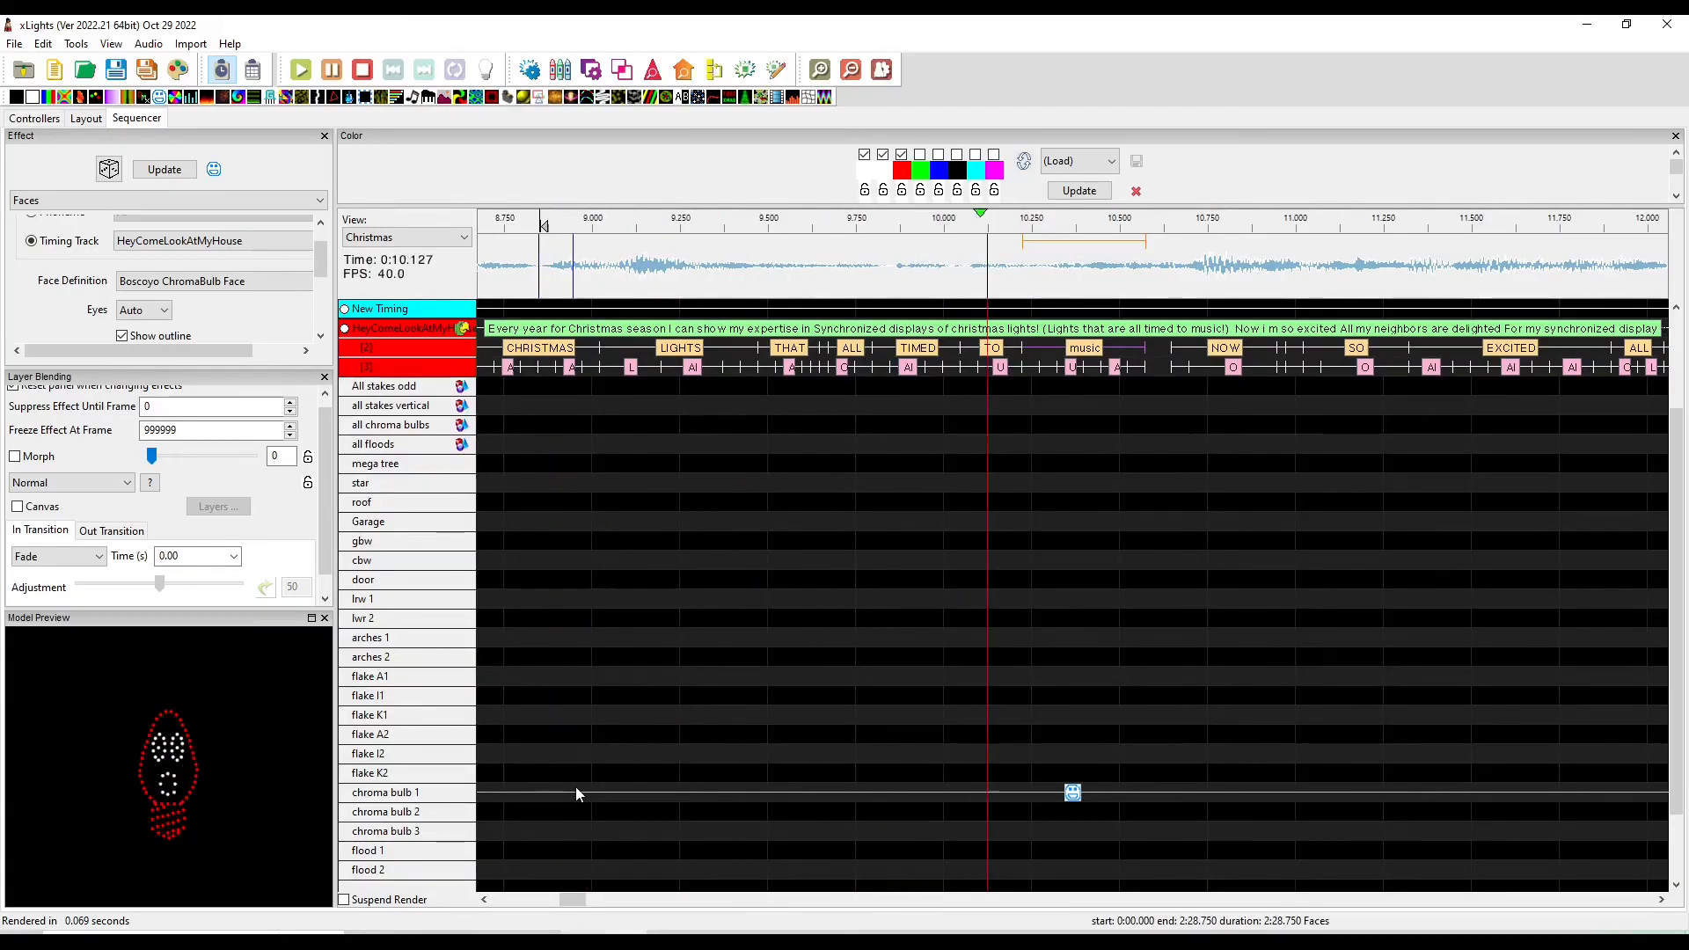
{"action": "key", "text": "space"}
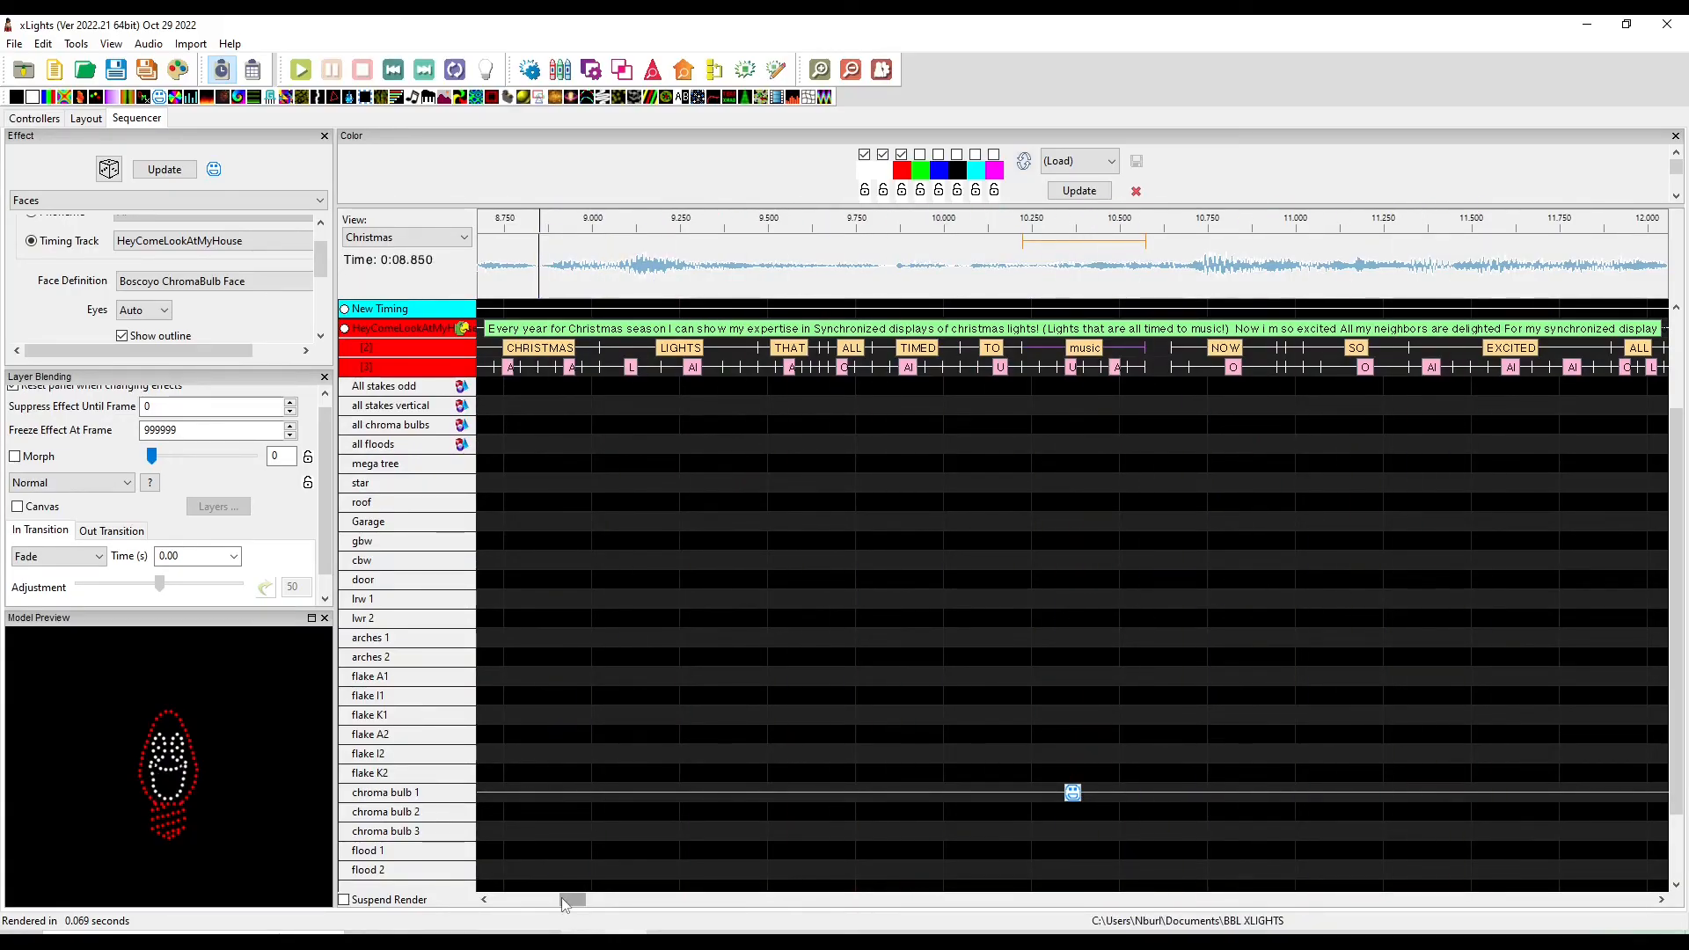
{"action": "scroll", "coordinate": [781, 657], "scroll_direction": "down", "scroll_amount": 10}
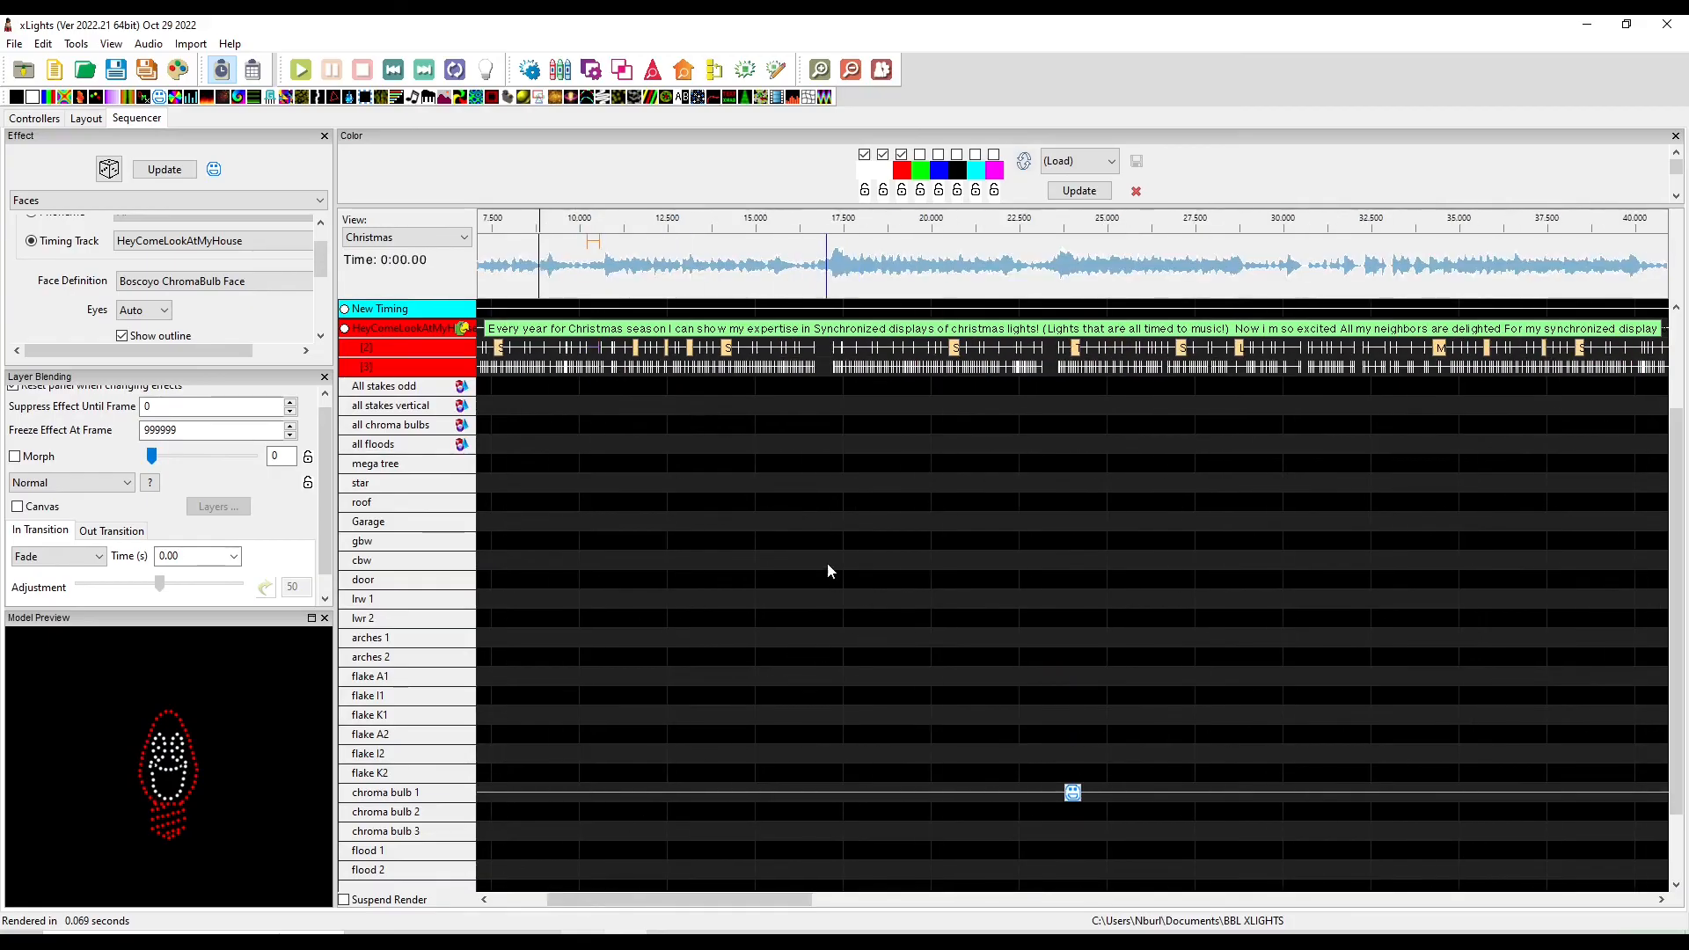